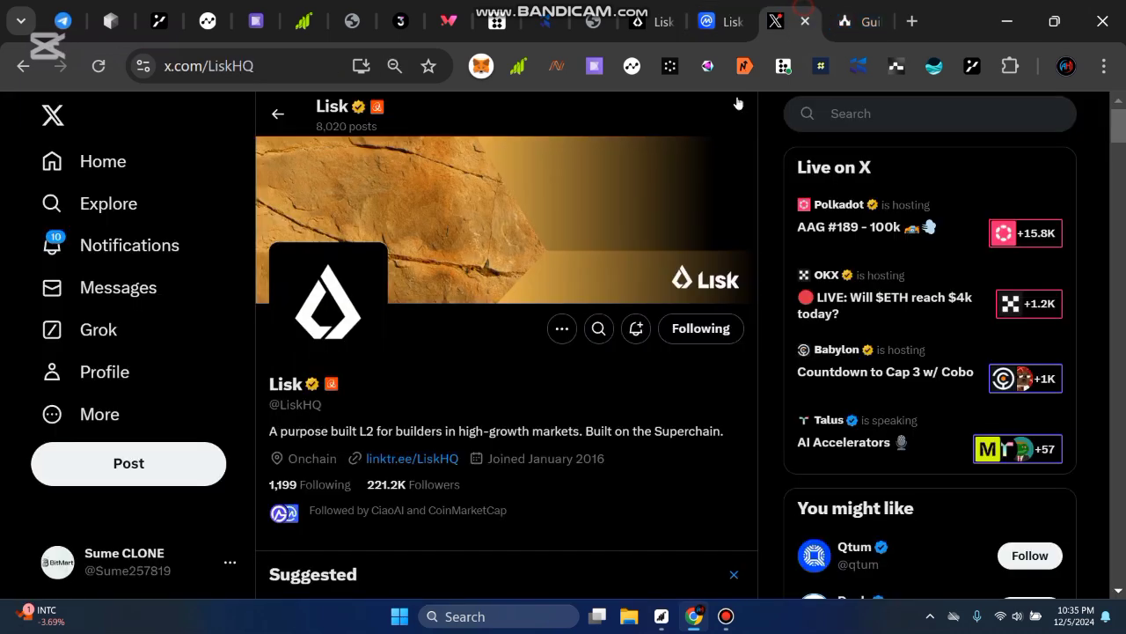
Step: Scroll to LiskHQ's pinned 15 Million LSK airdrop post, then return to CoinMarketCap's Lisk page
scroll(499, 365, "down", 8)
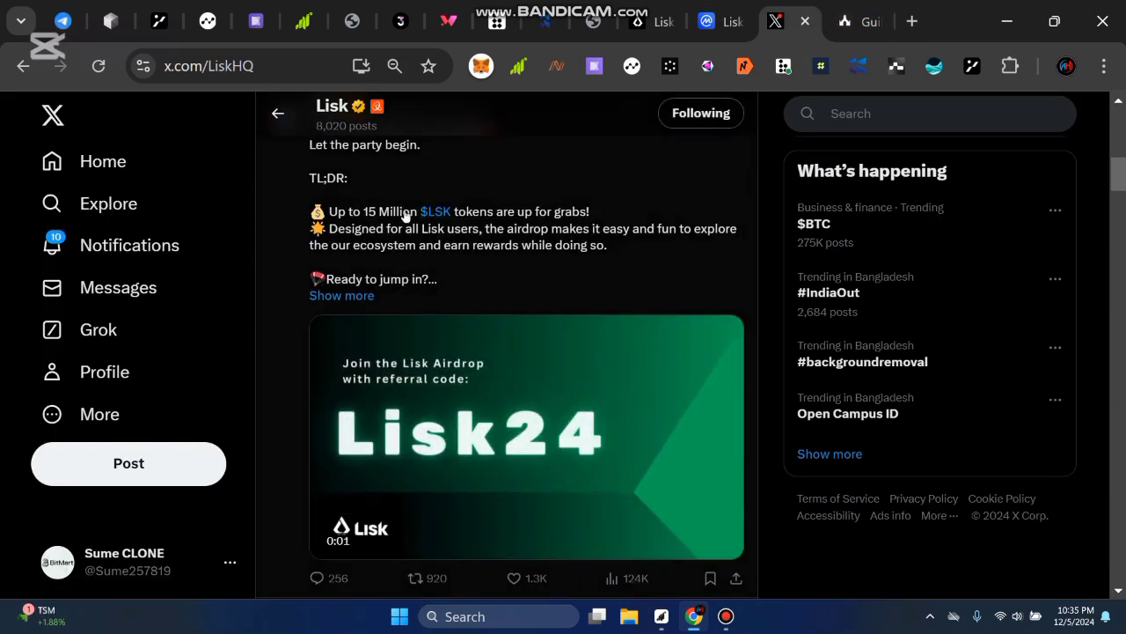
left_click(724, 21)
scroll(258, 508, "down", 3)
scroll(258, 508, "down", 2)
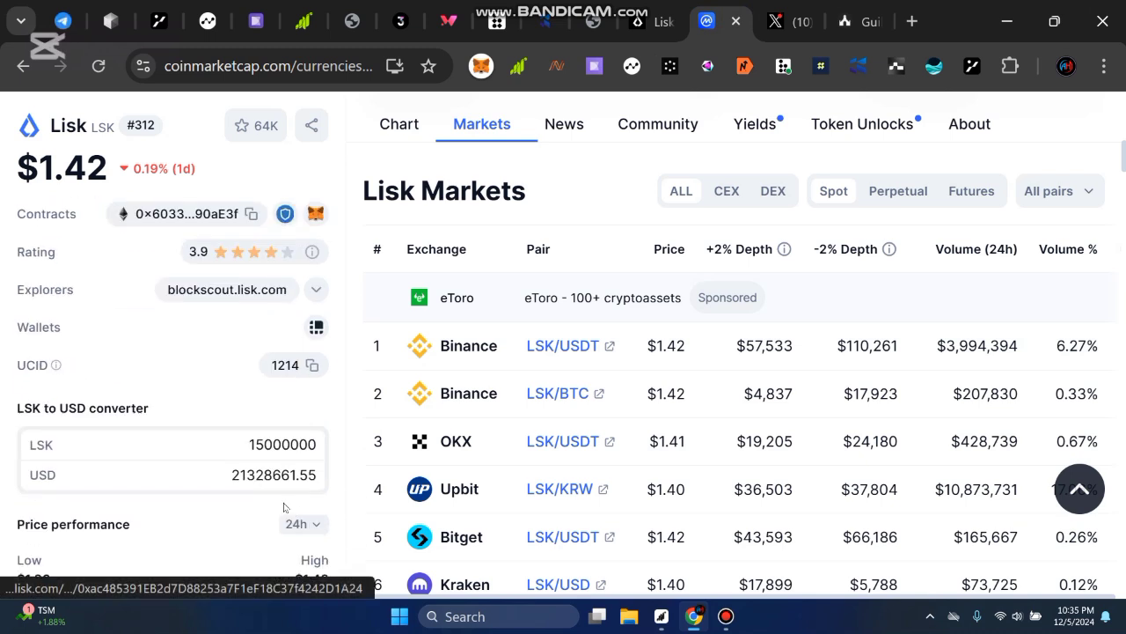
double_click(230, 475)
left_click_drag(231, 474, 290, 474)
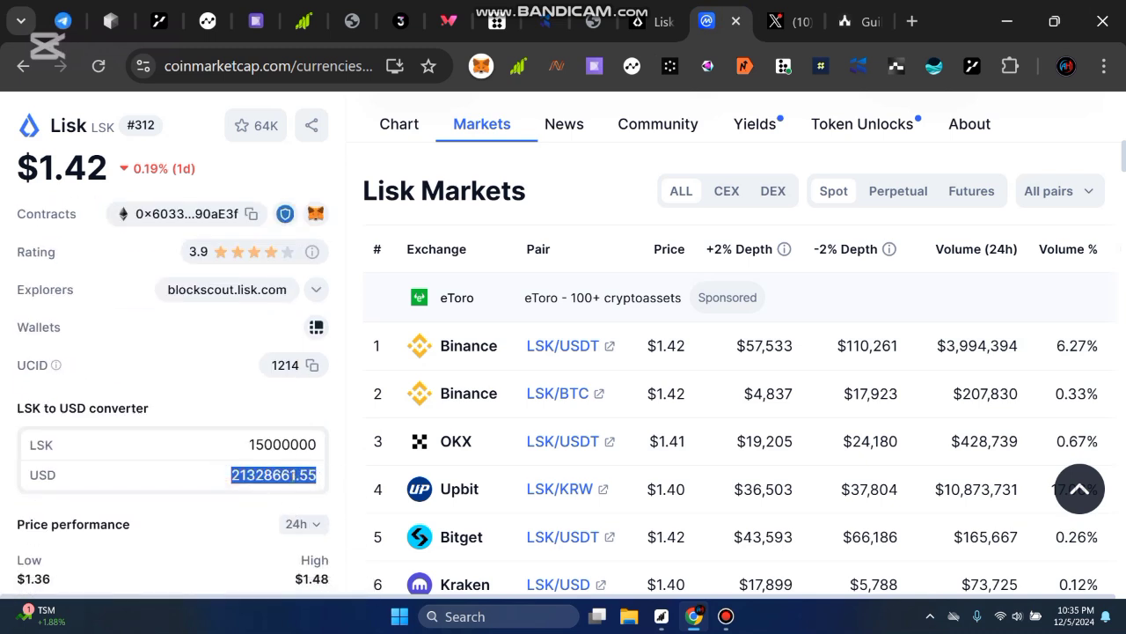
left_click(298, 476)
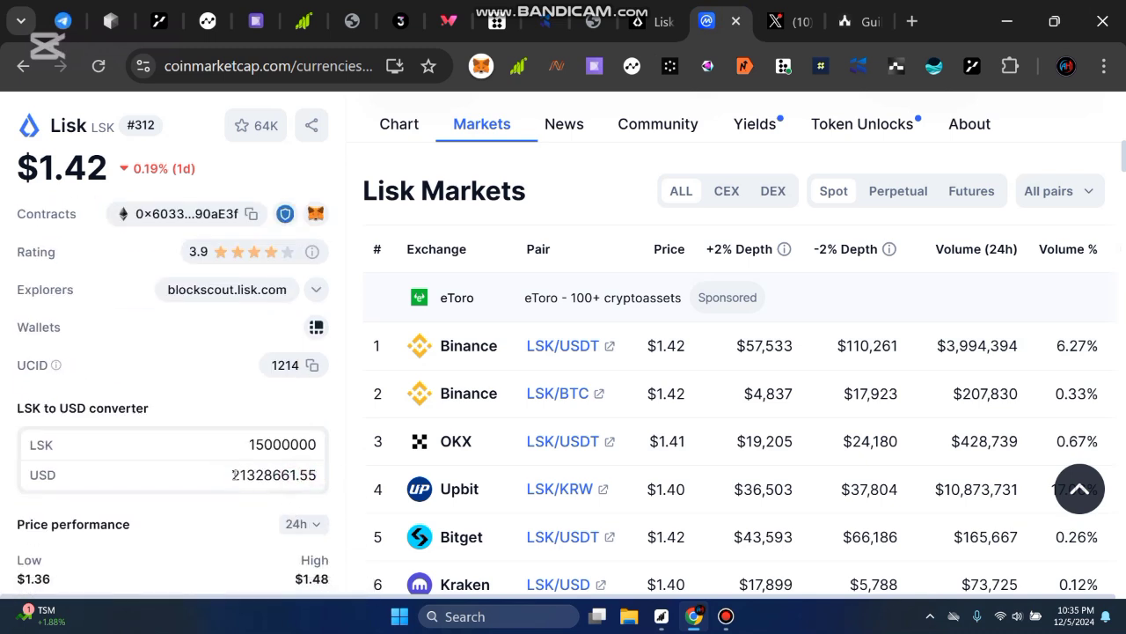
double_click(220, 474)
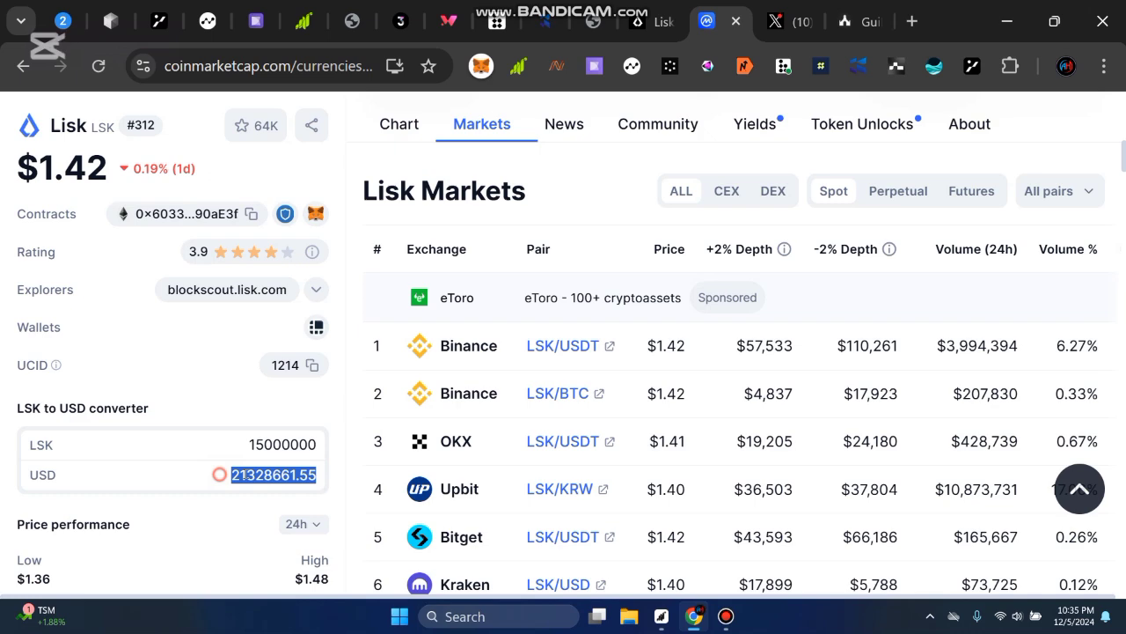
left_click(271, 474)
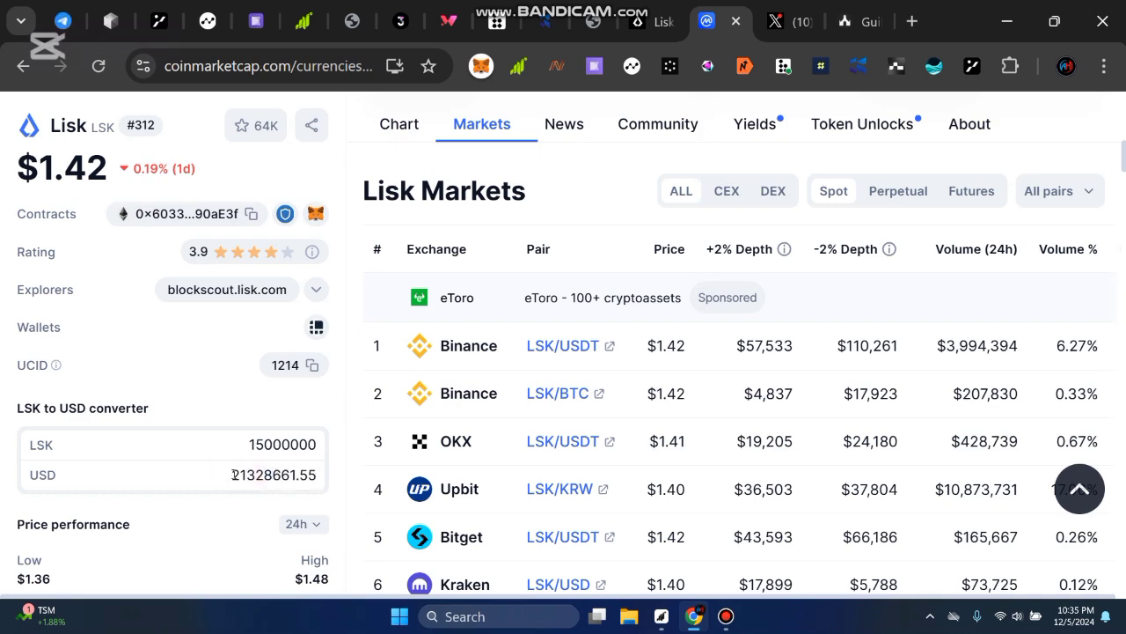
left_click_drag(232, 476, 296, 477)
left_click(292, 477)
scroll(592, 455, "up", 1)
scroll(592, 454, "down", 5)
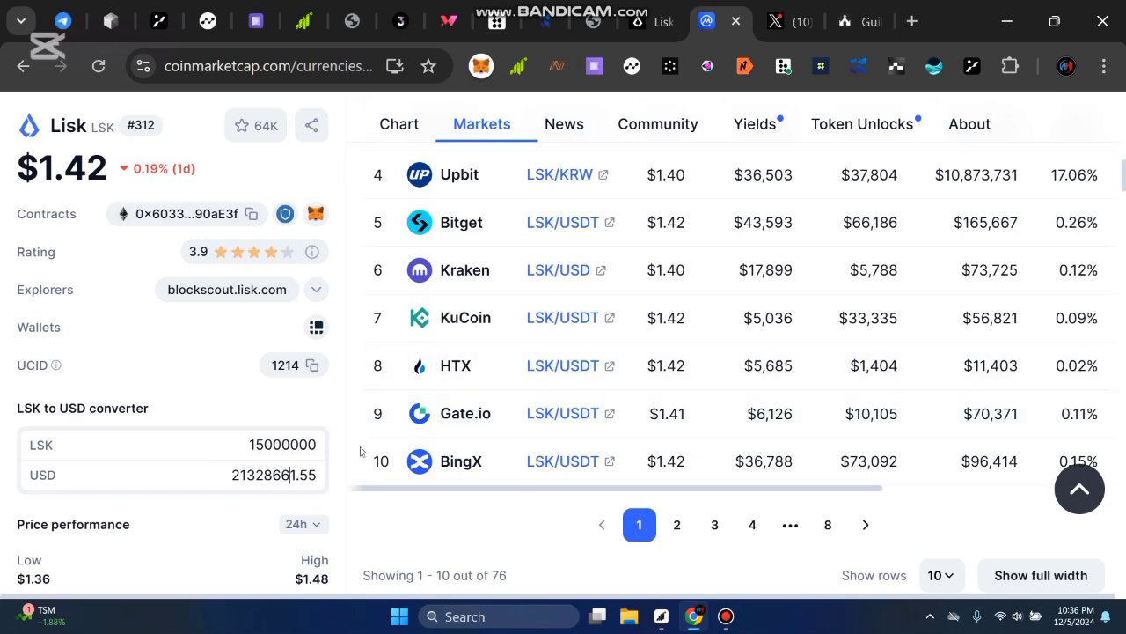
scroll(345, 519, "up", 10)
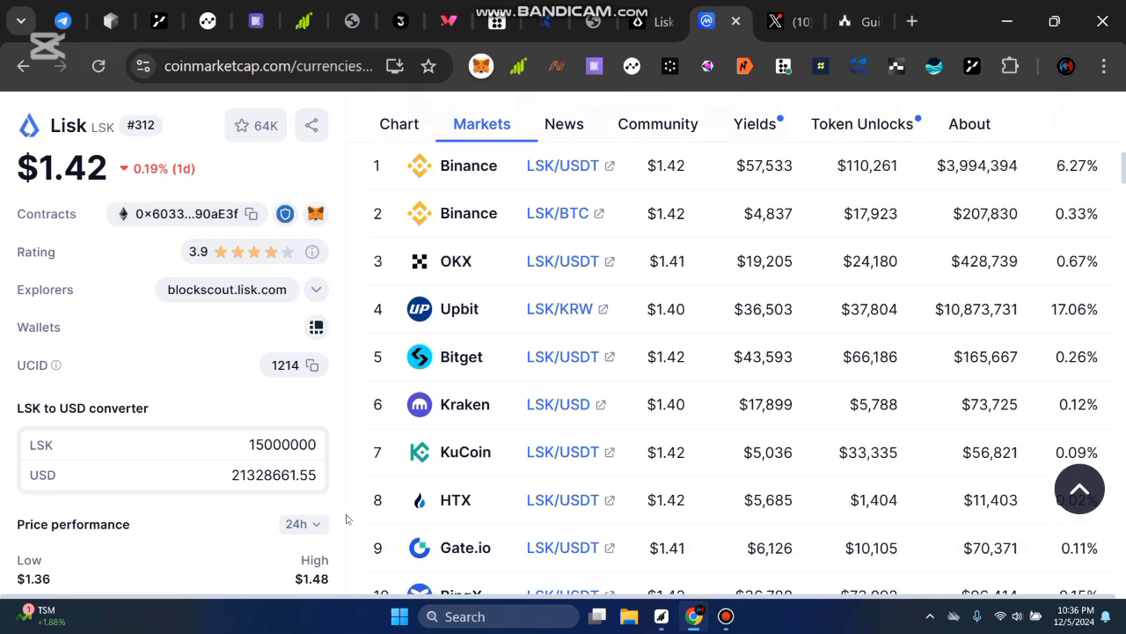
scroll(350, 456, "up", 3)
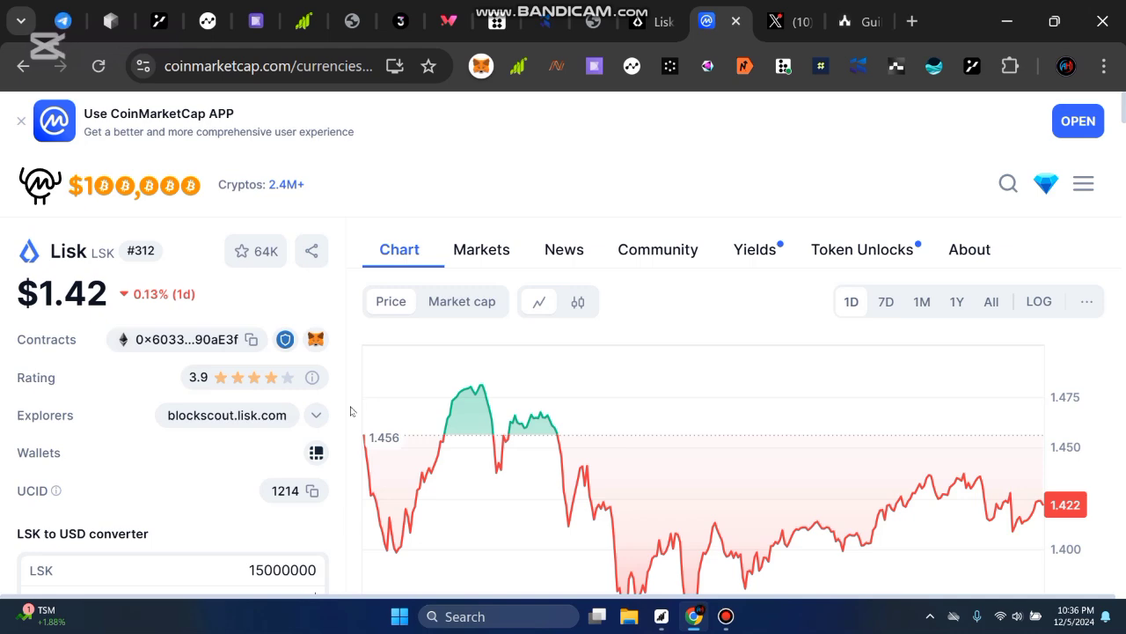
scroll(322, 403, "down", 5)
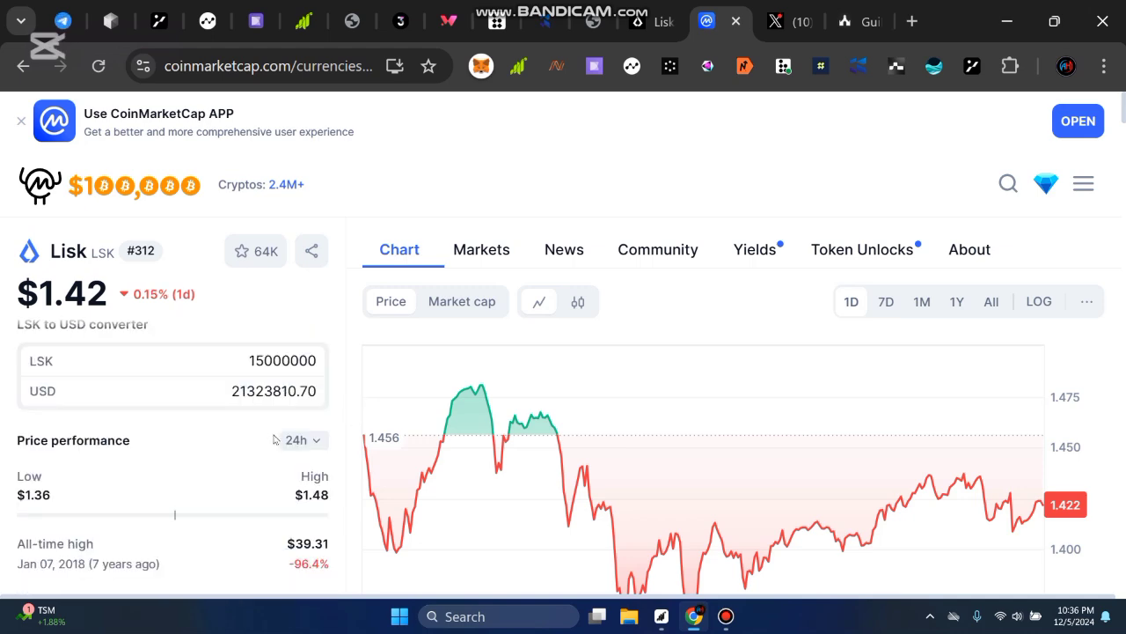
scroll(286, 478, "down", 1)
scroll(489, 367, "down", 1)
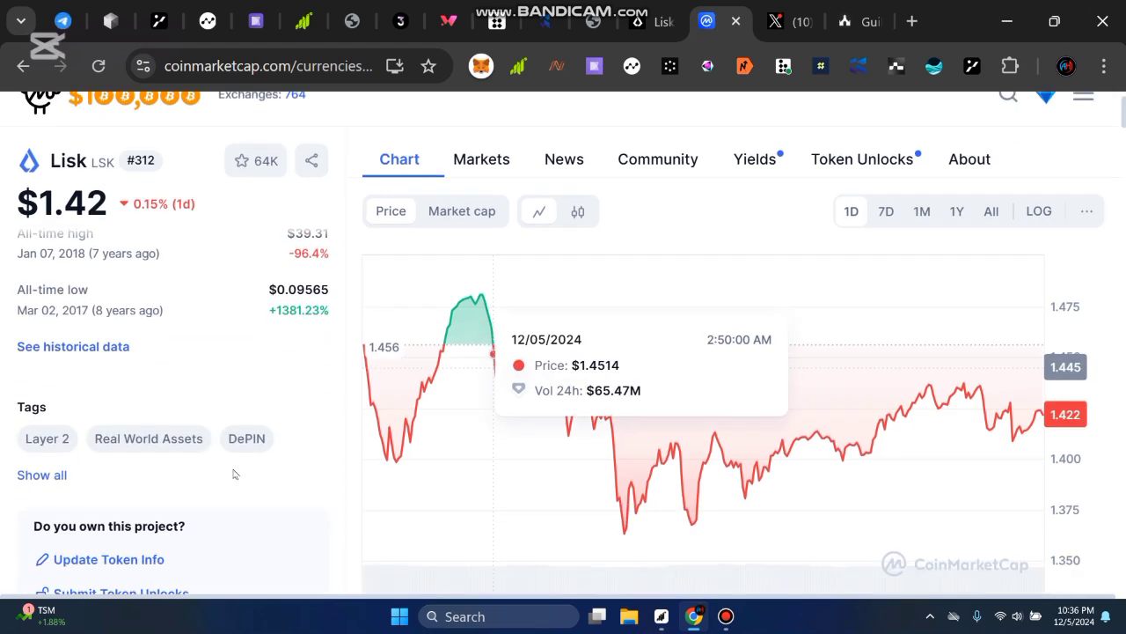
scroll(234, 472, "up", 6)
scroll(499, 148, "up", 1)
scroll(177, 378, "up", 2)
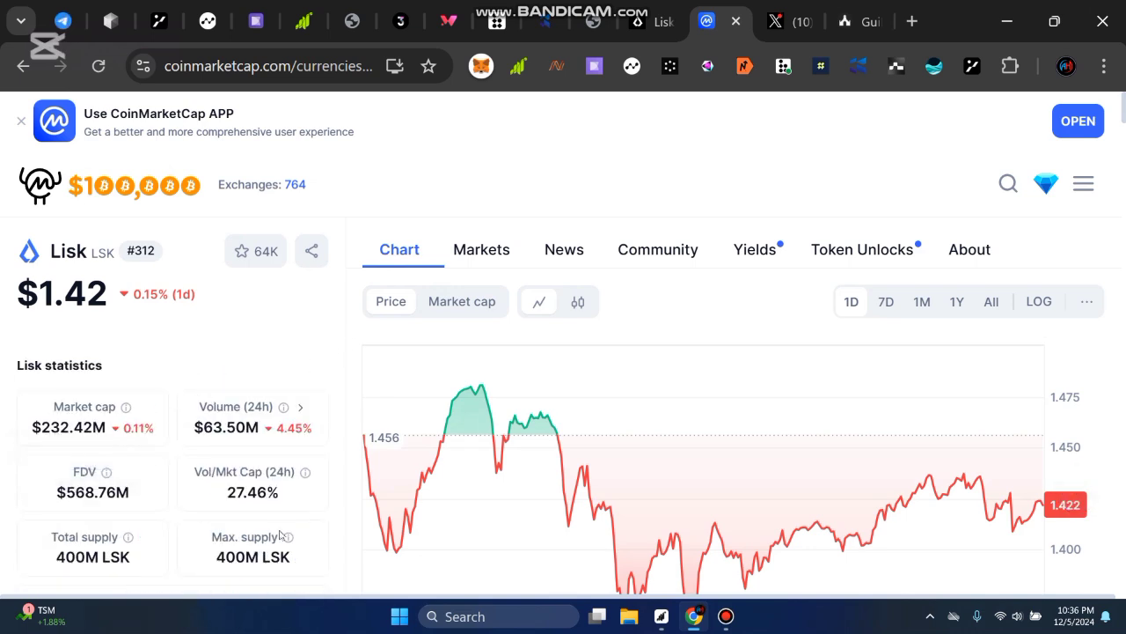
left_click_drag(216, 557, 286, 553)
scroll(286, 552, "down", 2)
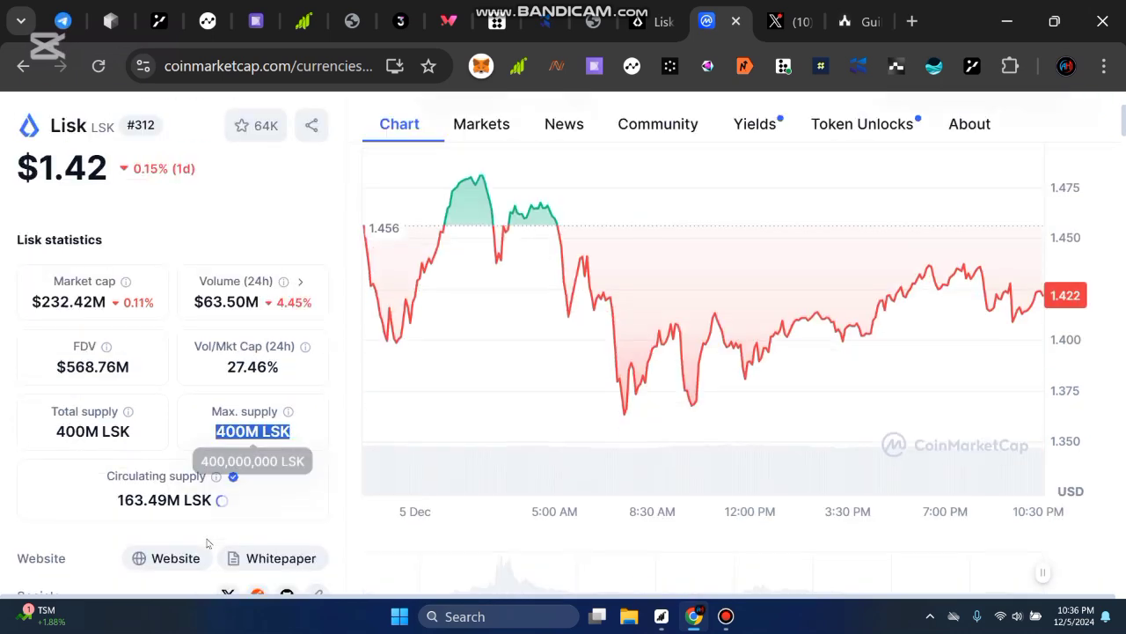
left_click_drag(102, 500, 143, 501)
left_click(53, 493)
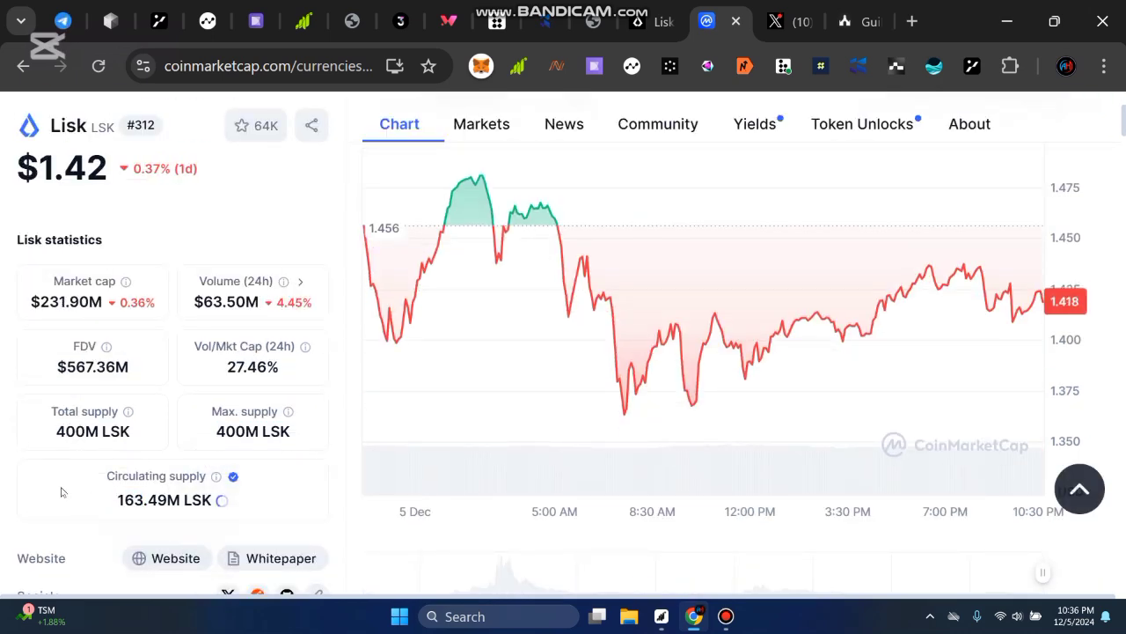
scroll(4, 498, "up", 3)
mouse_move(16, 293)
left_mouse_down()
mouse_move(107, 294)
mouse_move(11, 295)
left_mouse_up()
left_click(101, 295)
left_click(11, 295)
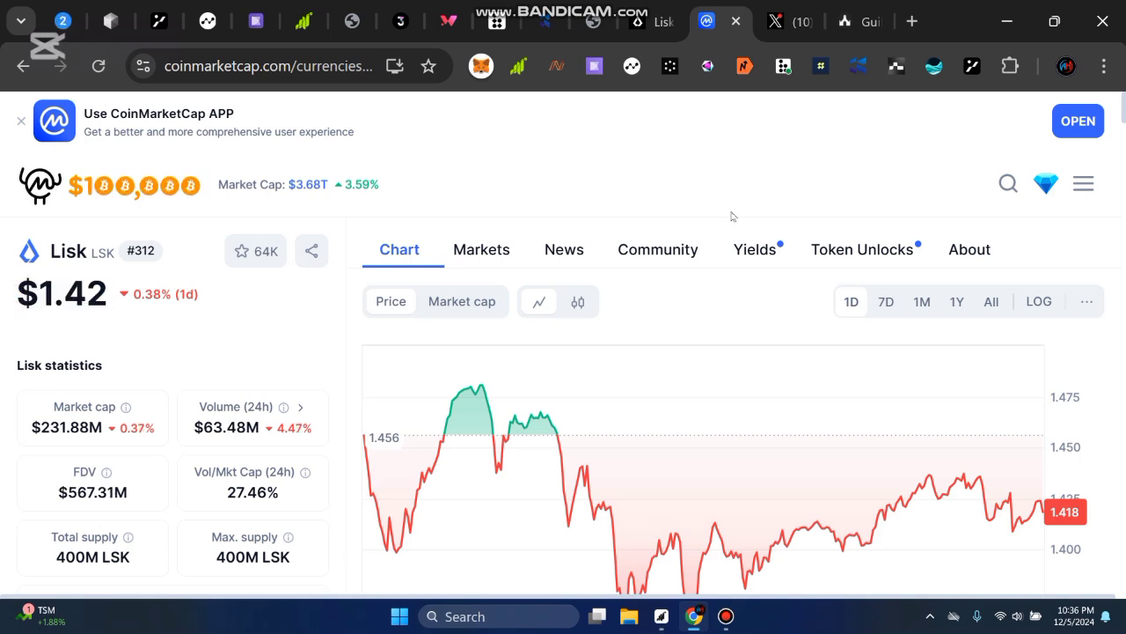
Step: Switch to the Lisk Portal airdrop page and read its no-wallet-connected notice
left_click(655, 26)
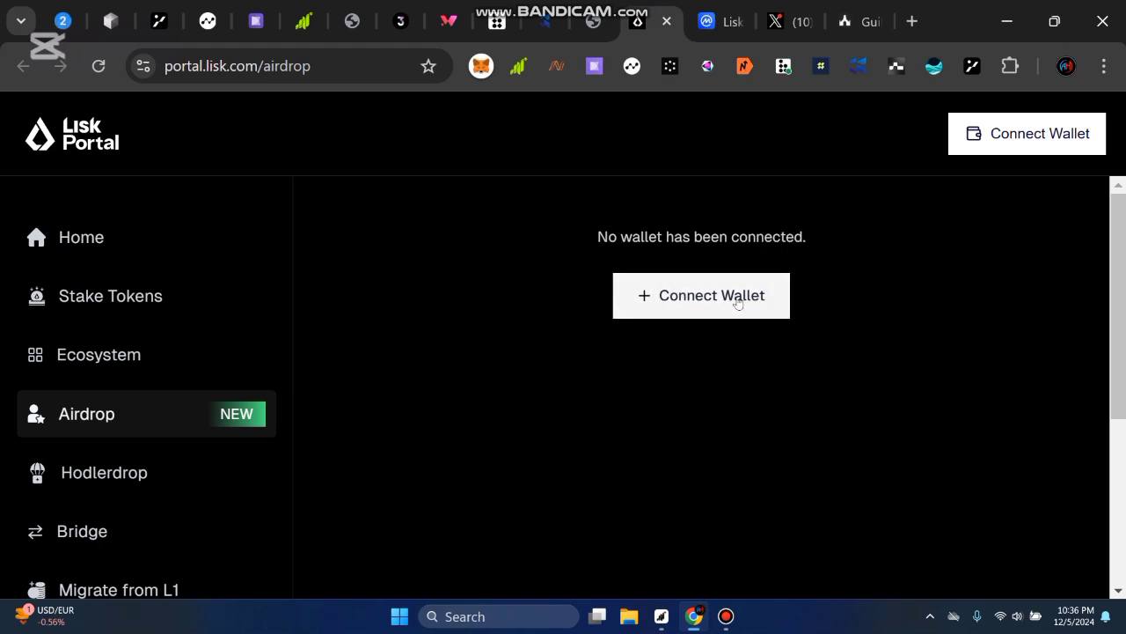
left_click_drag(592, 236, 541, 248)
left_click(837, 239)
left_click(541, 248)
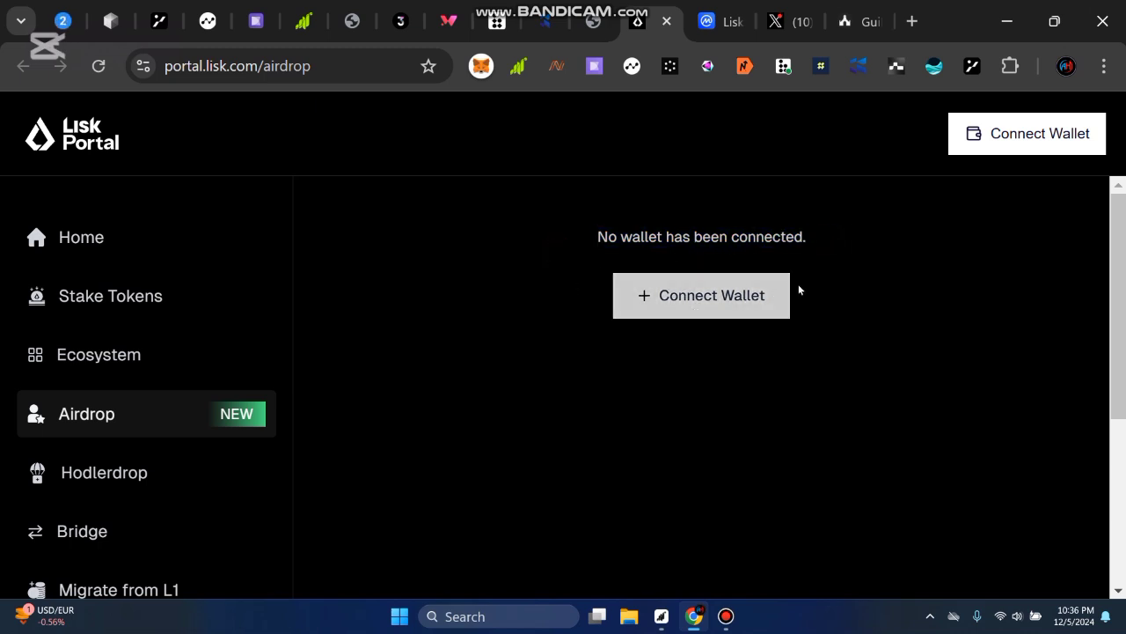
Step: Connect the Zerion wallet to the portal and approve the connection request
left_click(696, 298)
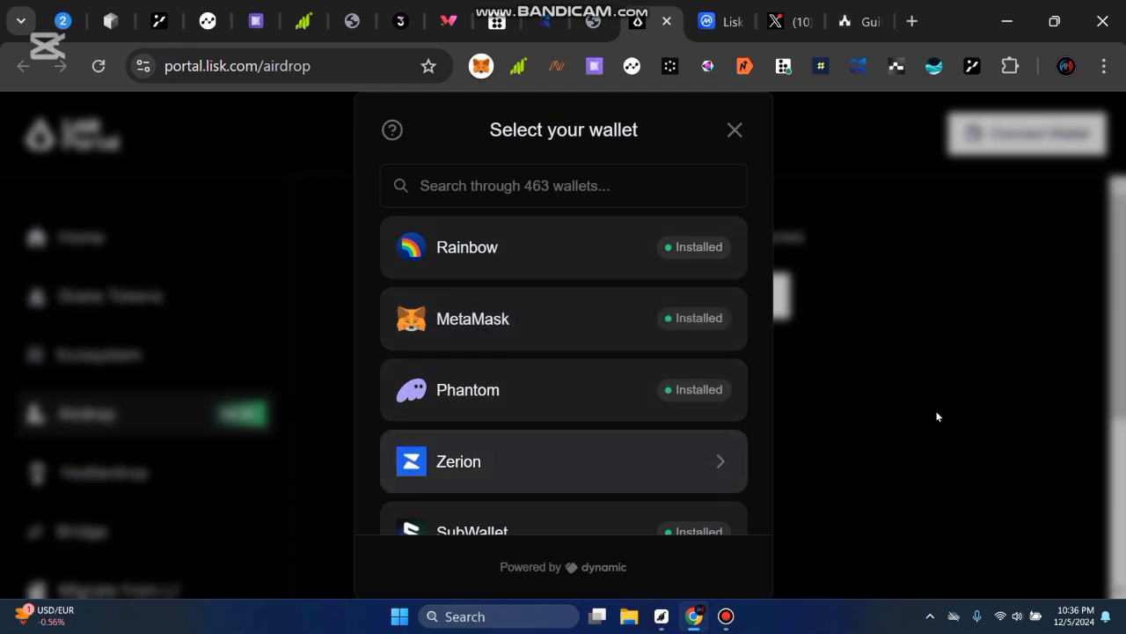
scroll(758, 405, "down", 1)
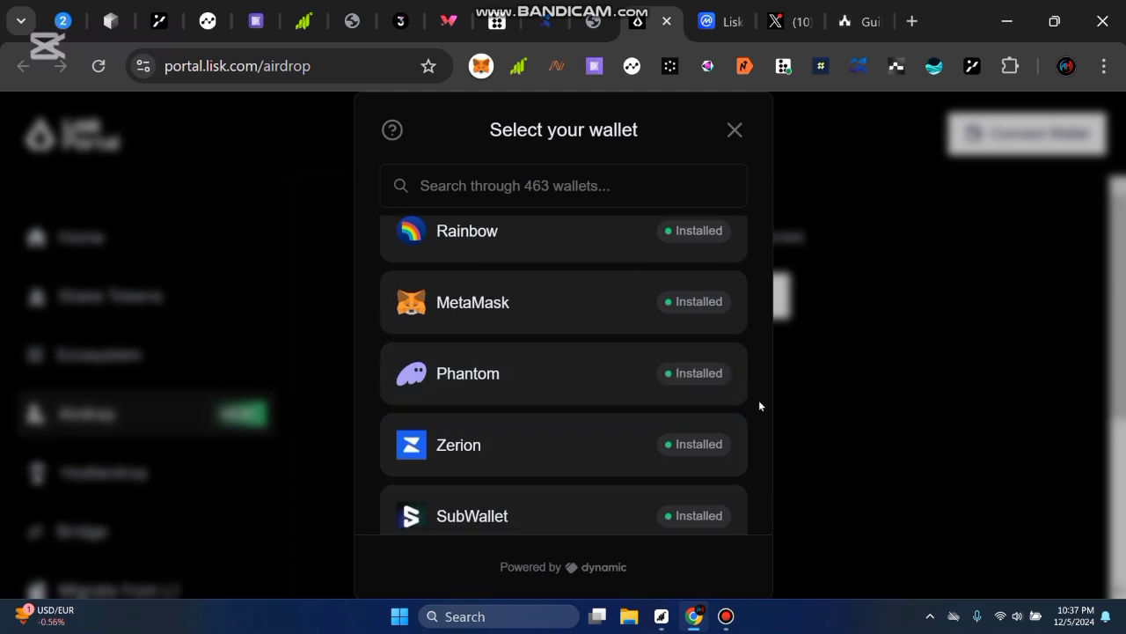
scroll(757, 427, "down", 3)
scroll(750, 455, "up", 3)
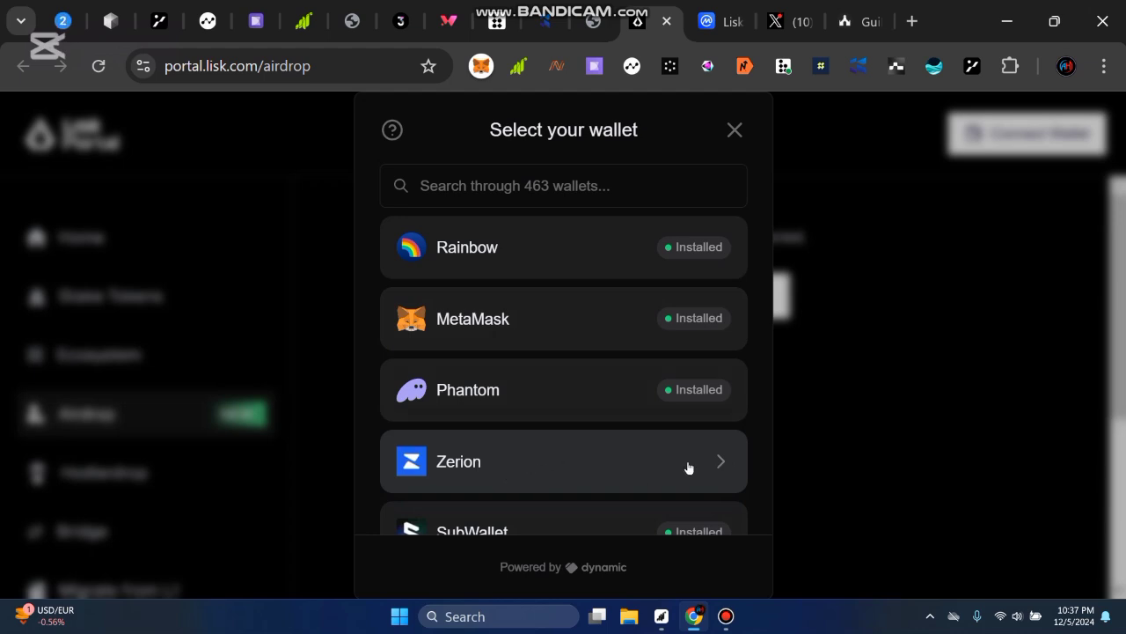
left_click(539, 463)
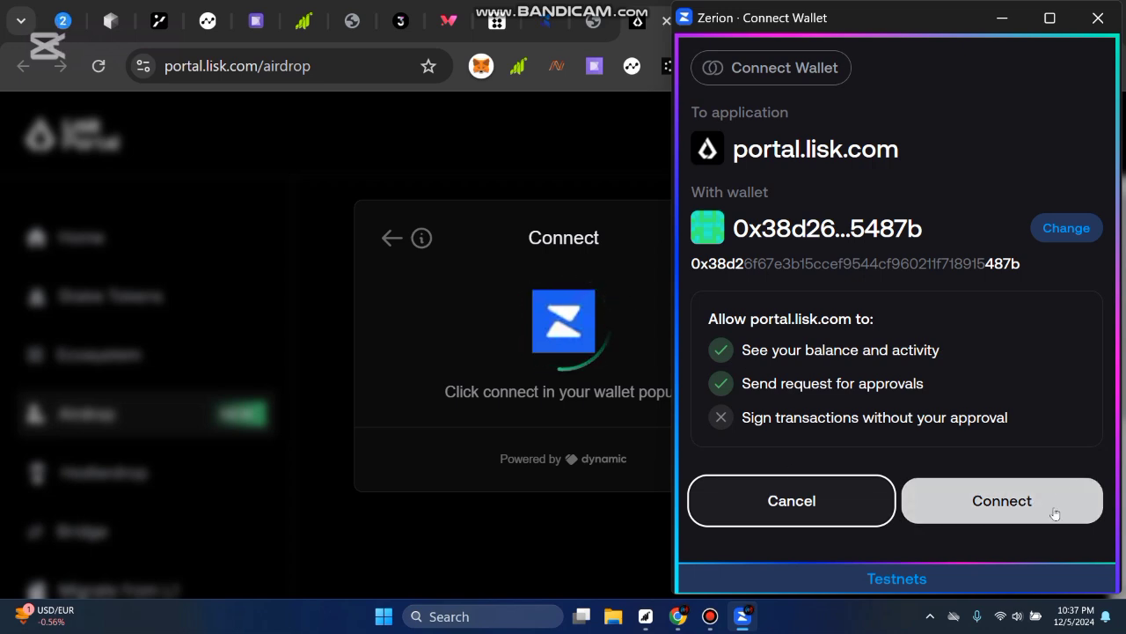
left_click(1004, 501)
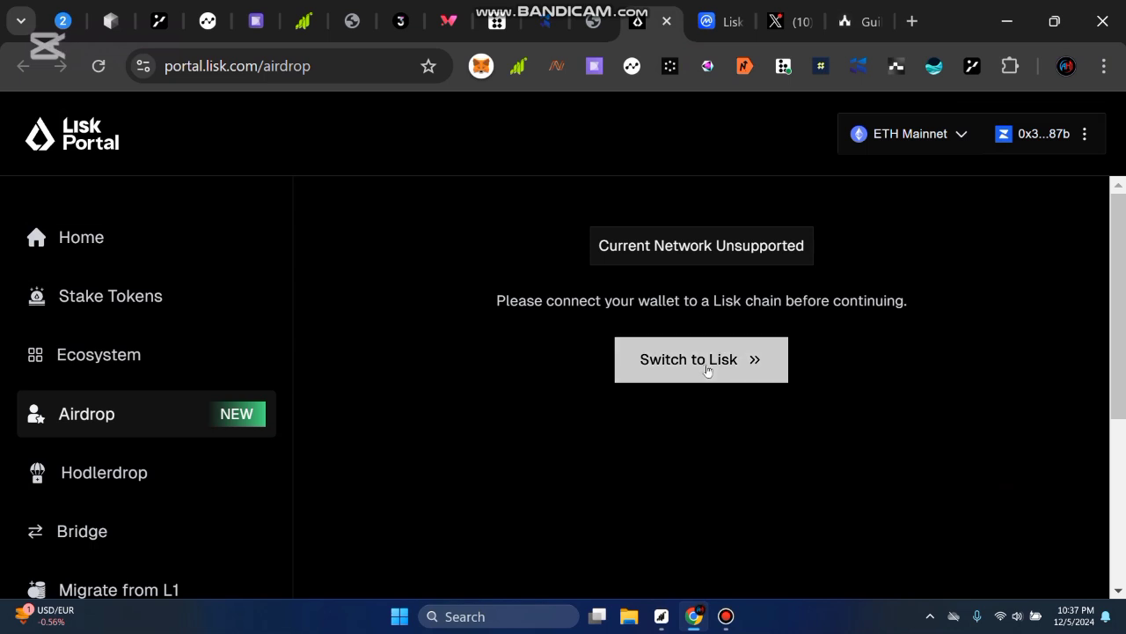
Step: Switch the wallet to the Lisk network with testnet mode disabled, reaching Guild profile verification
left_click(737, 362)
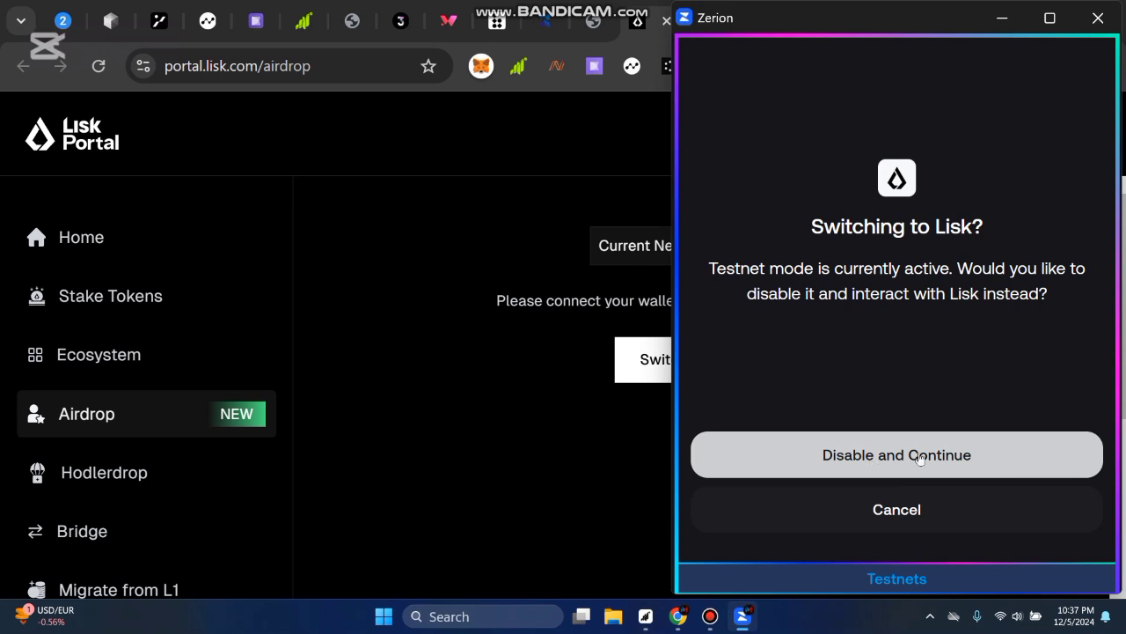
left_click(924, 454)
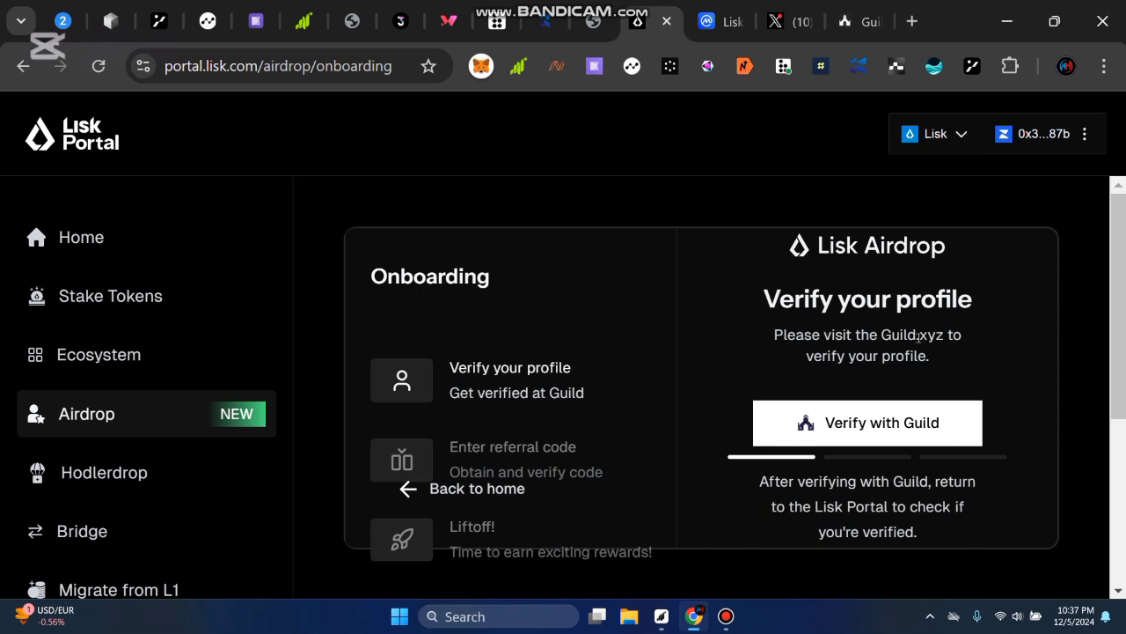
scroll(929, 392, "down", 1)
scroll(858, 450, "up", 1)
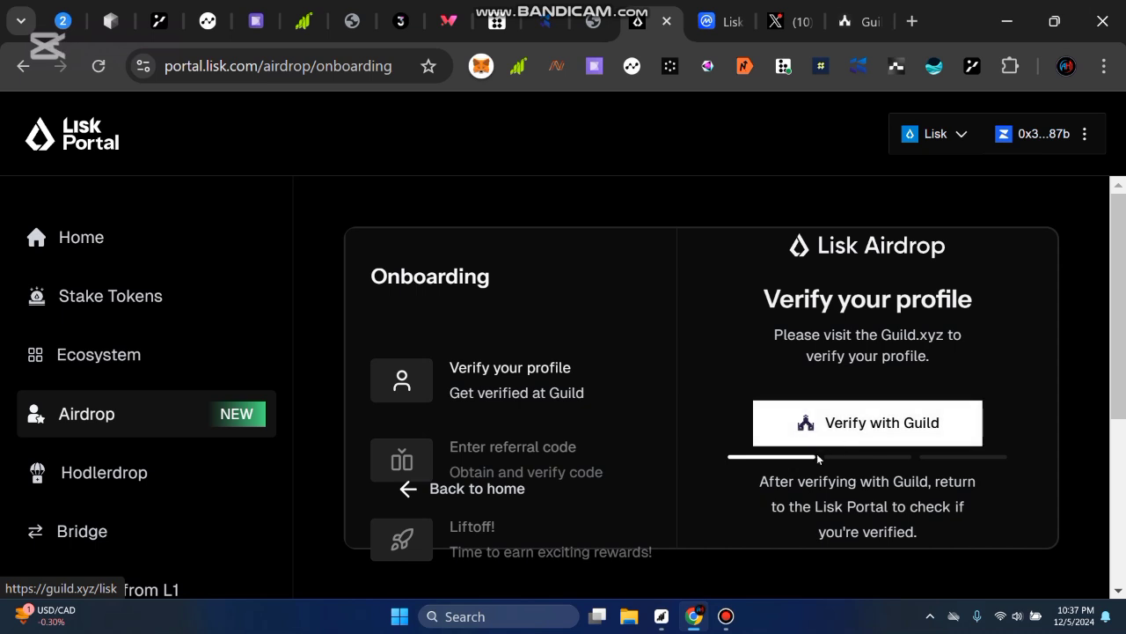
Step: Open Guild.xyz from the profile-verification step and bring up its sign-in wallet choices
left_click(880, 425)
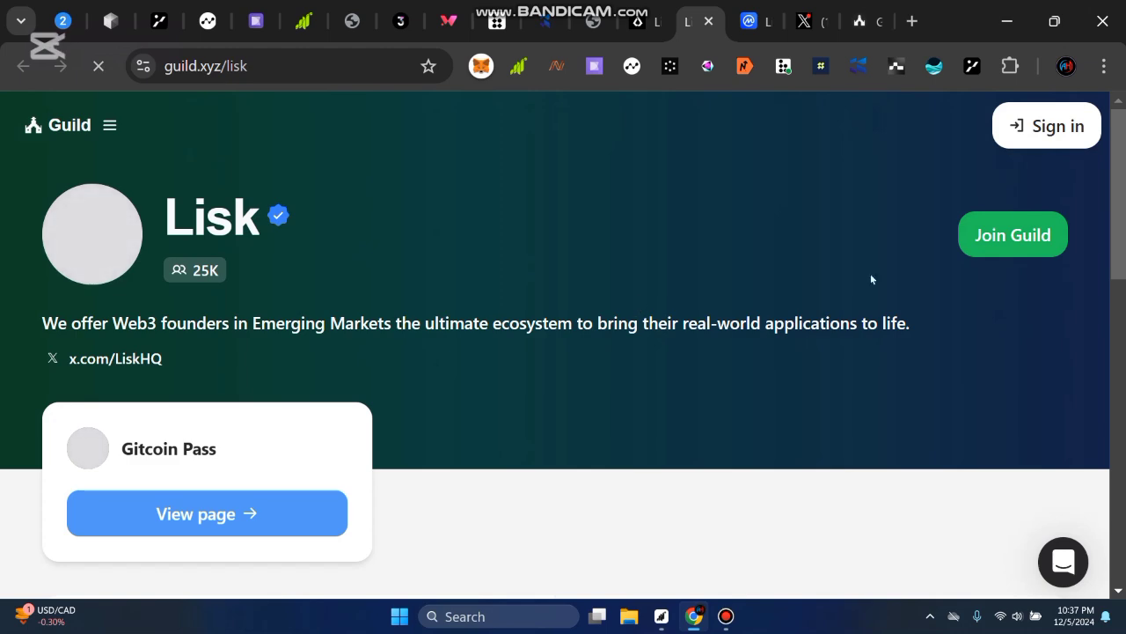
left_click(1064, 128)
scroll(824, 349, "down", 7)
scroll(954, 390, "up", 7)
left_click(1043, 131)
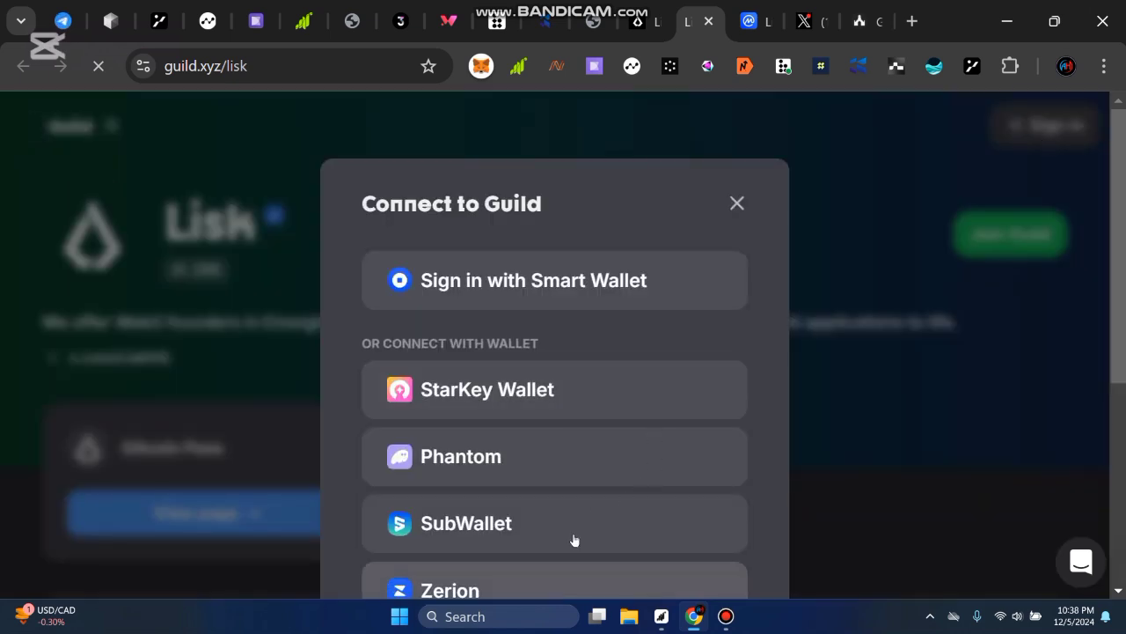
scroll(573, 537, "down", 3)
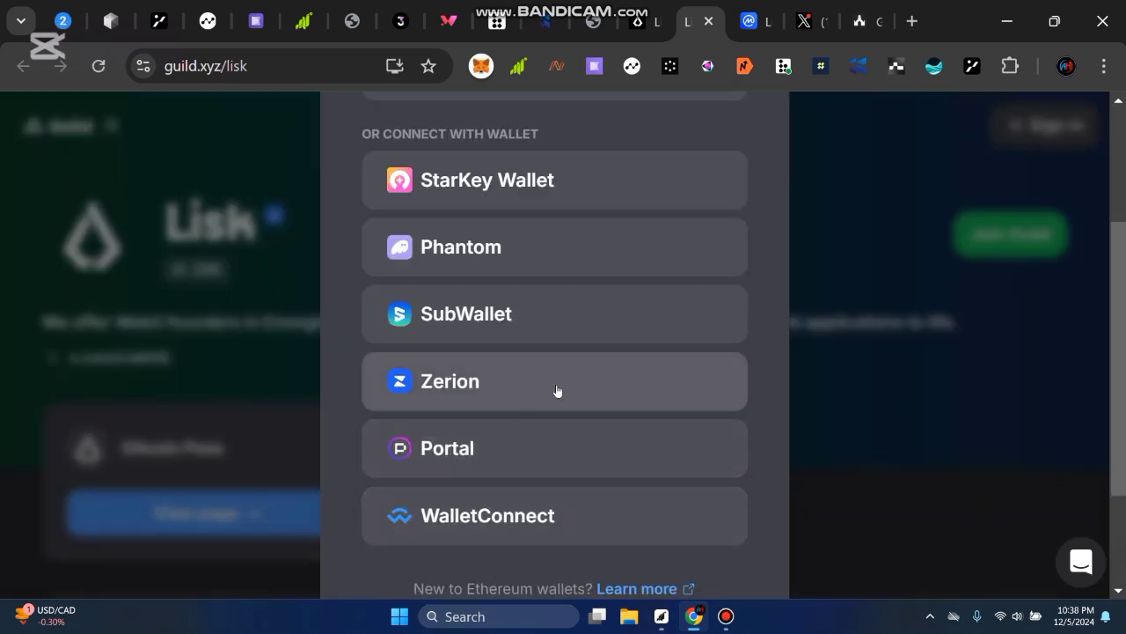
scroll(755, 382, "up", 2)
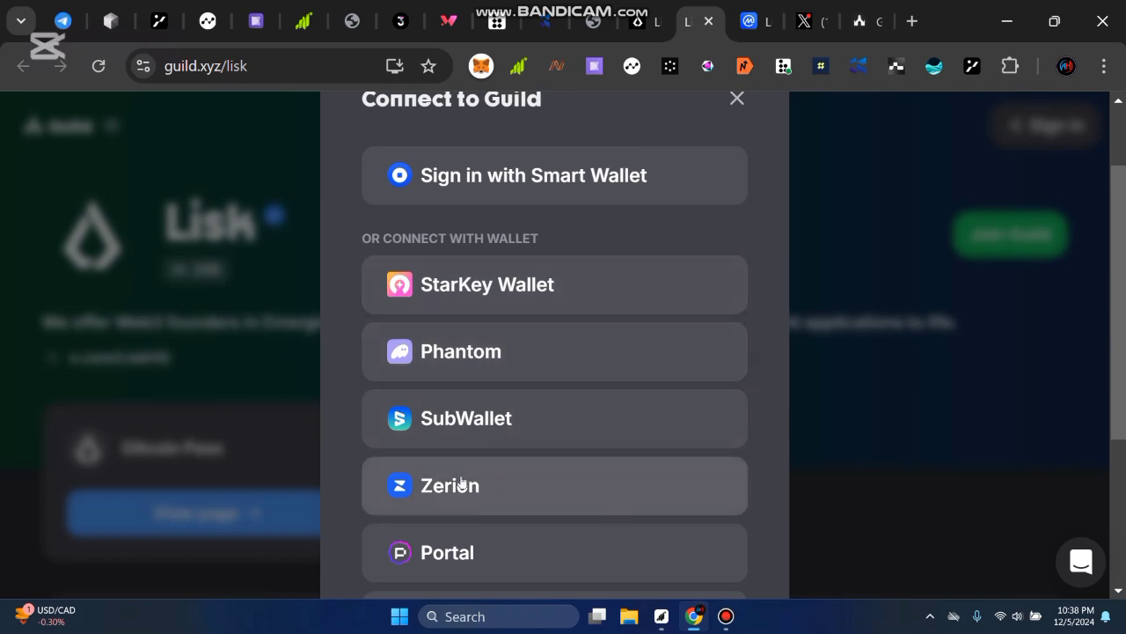
scroll(528, 484, "down", 2)
scroll(519, 467, "up", 2)
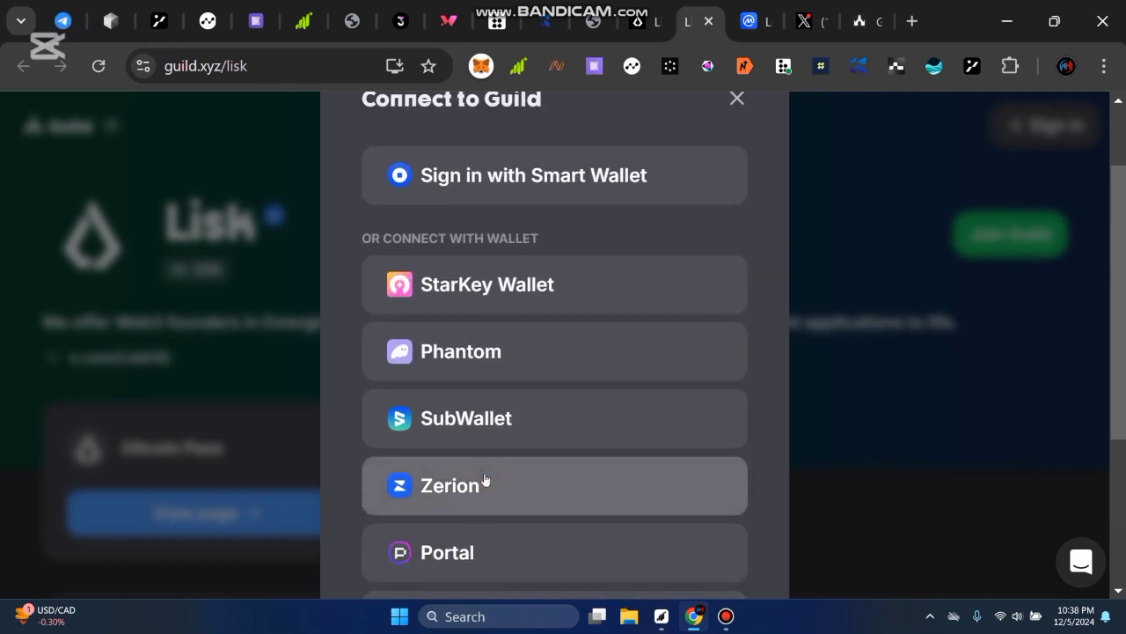
Step: Connect Zerion to Guild and sign the message verifying the wallet address
left_click(484, 480)
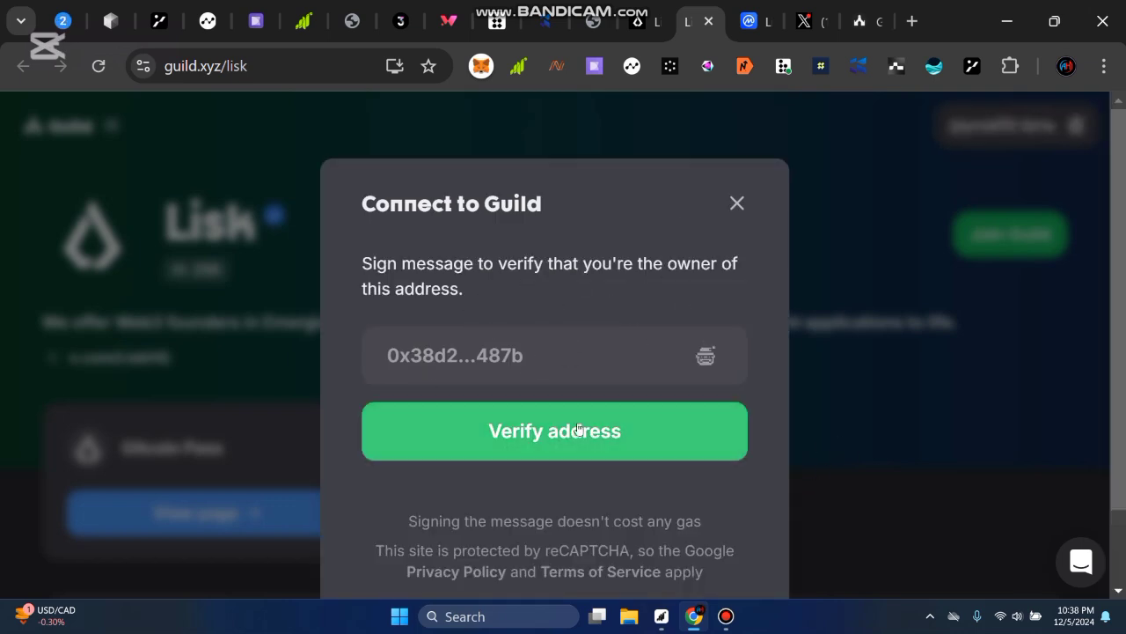
left_click(570, 443)
left_click(546, 435)
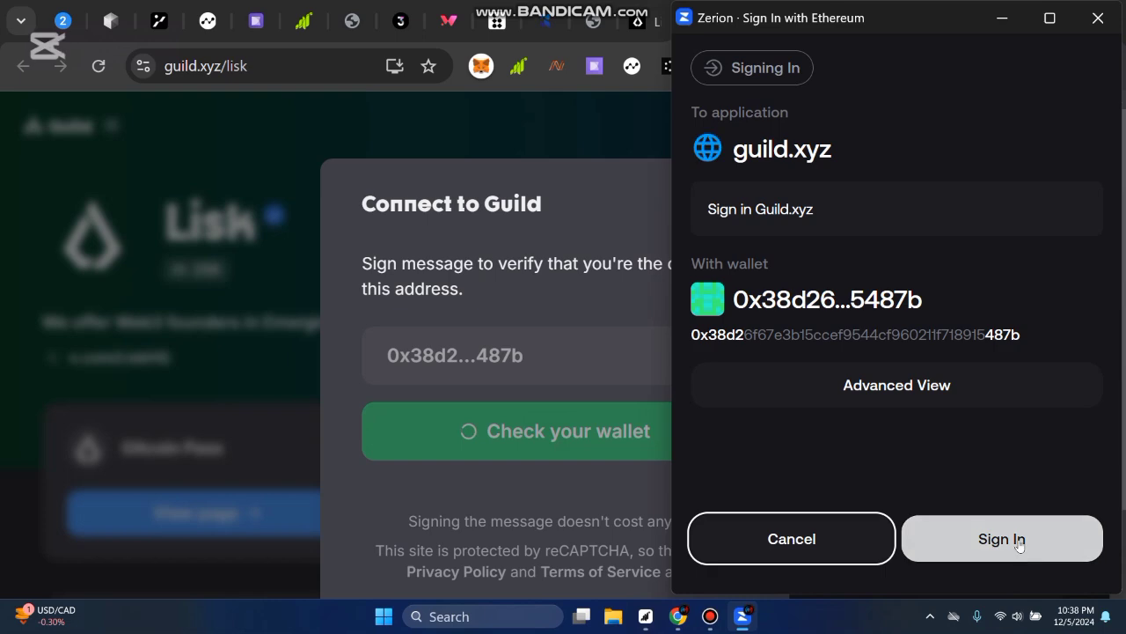
left_click(1018, 543)
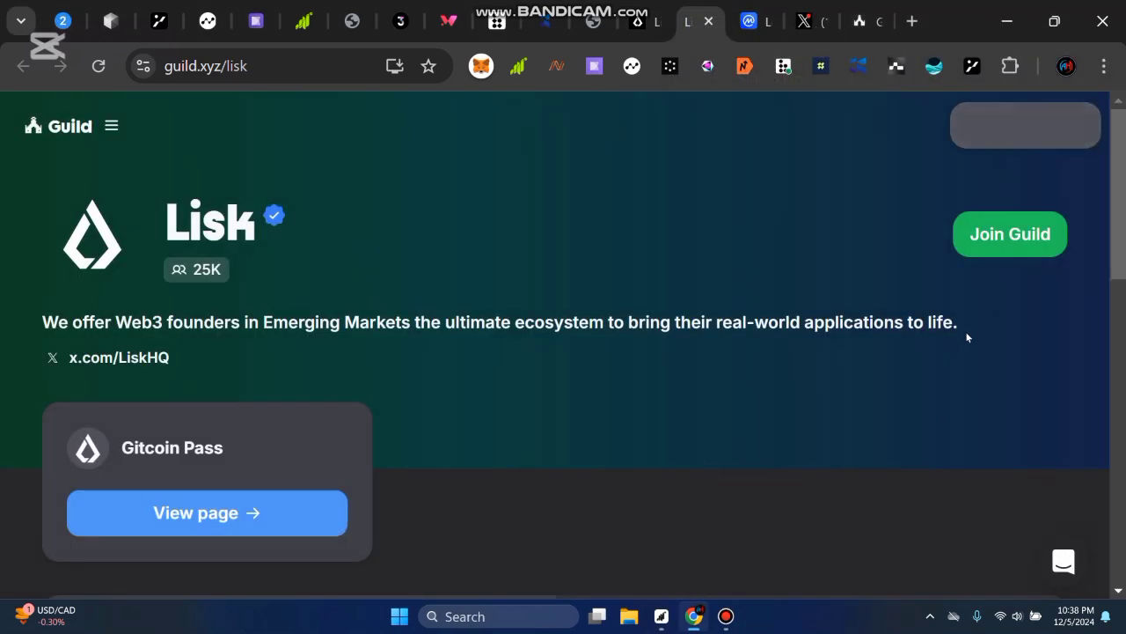
Step: Scroll through the Lisk guild page and read the guild description
scroll(872, 361, "down", 5)
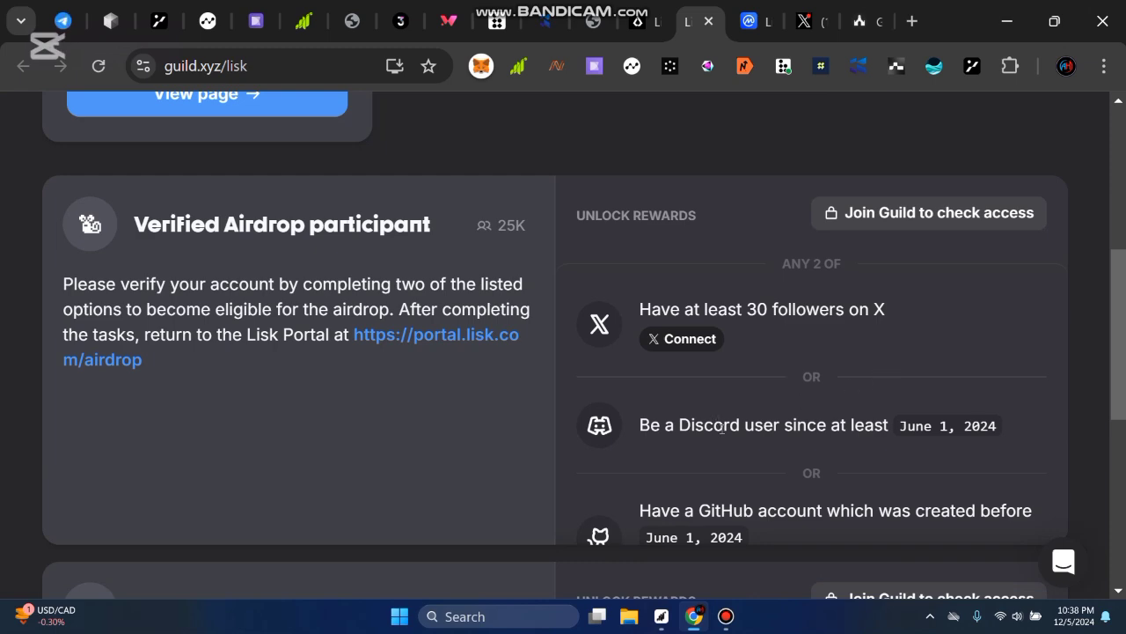
scroll(951, 413, "down", 1)
scroll(1063, 400, "up", 1)
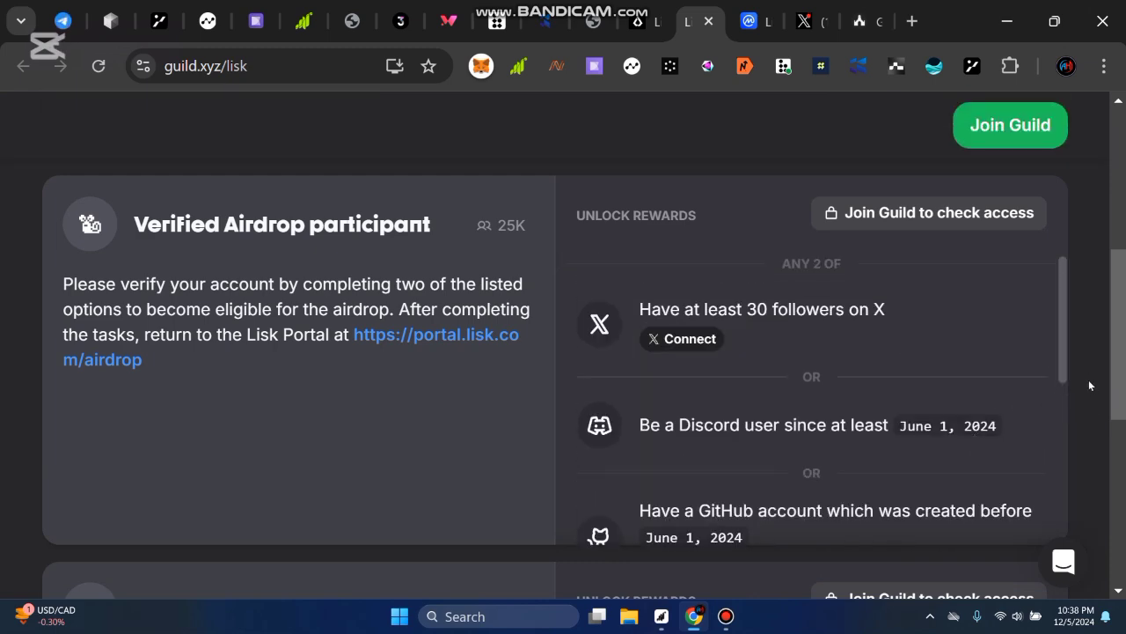
scroll(1057, 376, "up", 5)
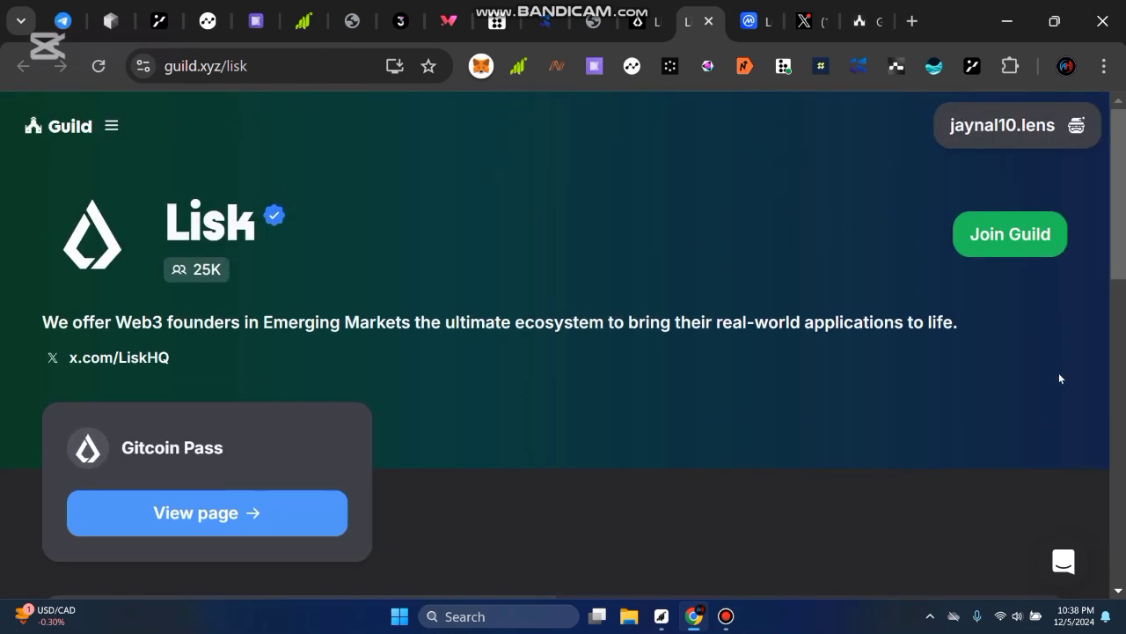
left_click_drag(977, 325, 883, 343)
left_click(43, 321)
left_click(1003, 327)
left_click(978, 329)
left_click_drag(979, 316, 3, 333)
left_click_drag(410, 287, 408, 282)
left_click(1006, 330)
Step: Link the X account for the followers requirement and authorize Guild's access to it
scroll(1007, 381, "down", 5)
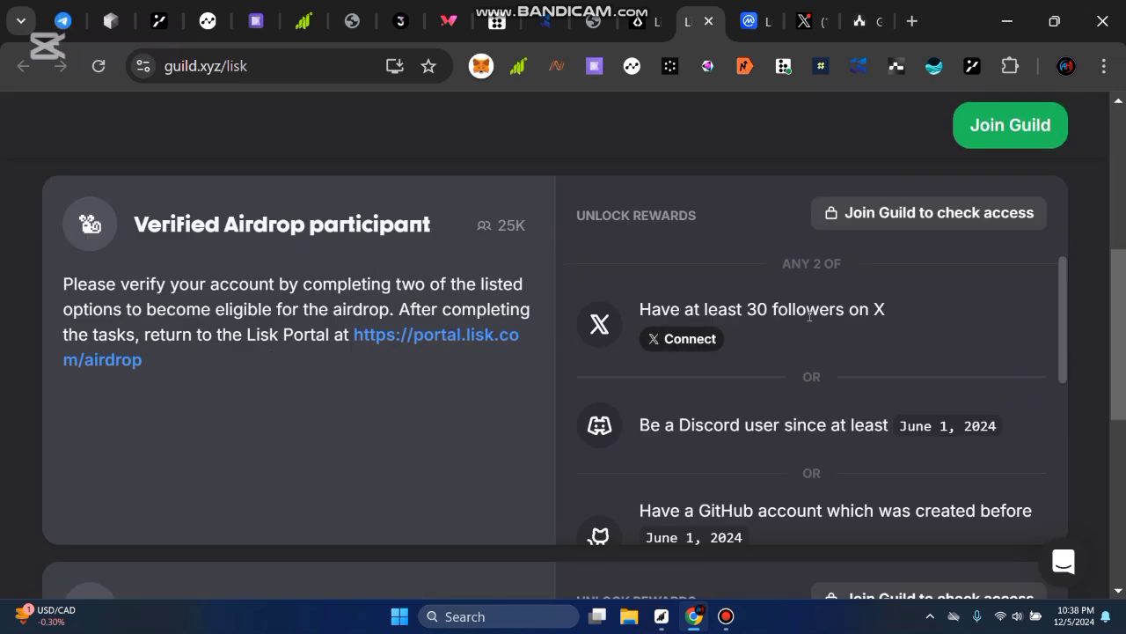
left_click(690, 340)
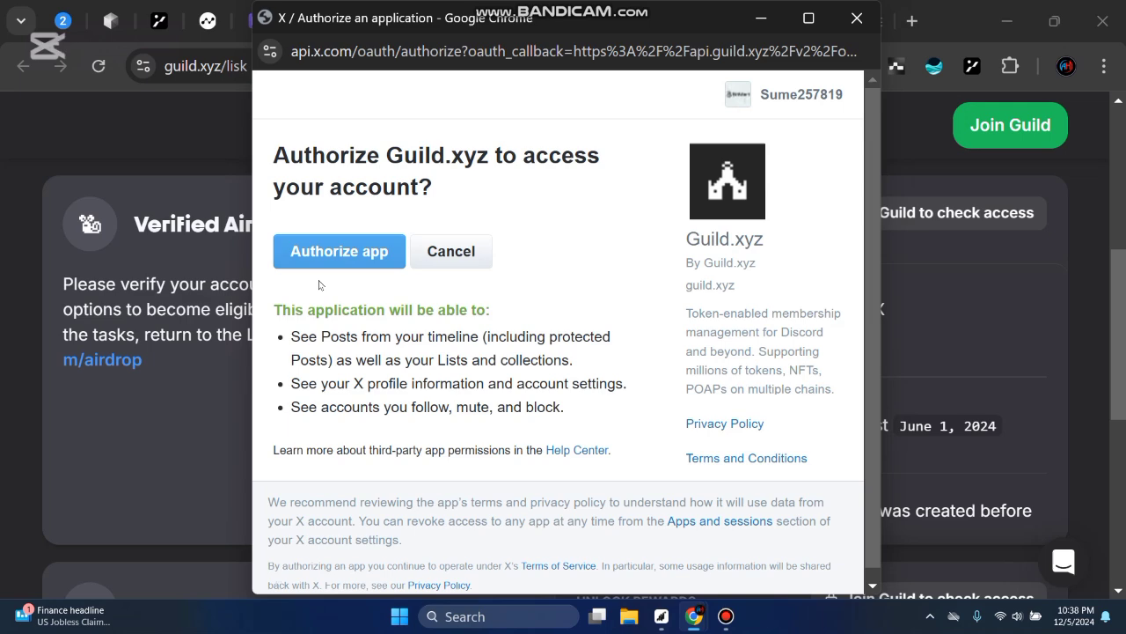
left_click(334, 255)
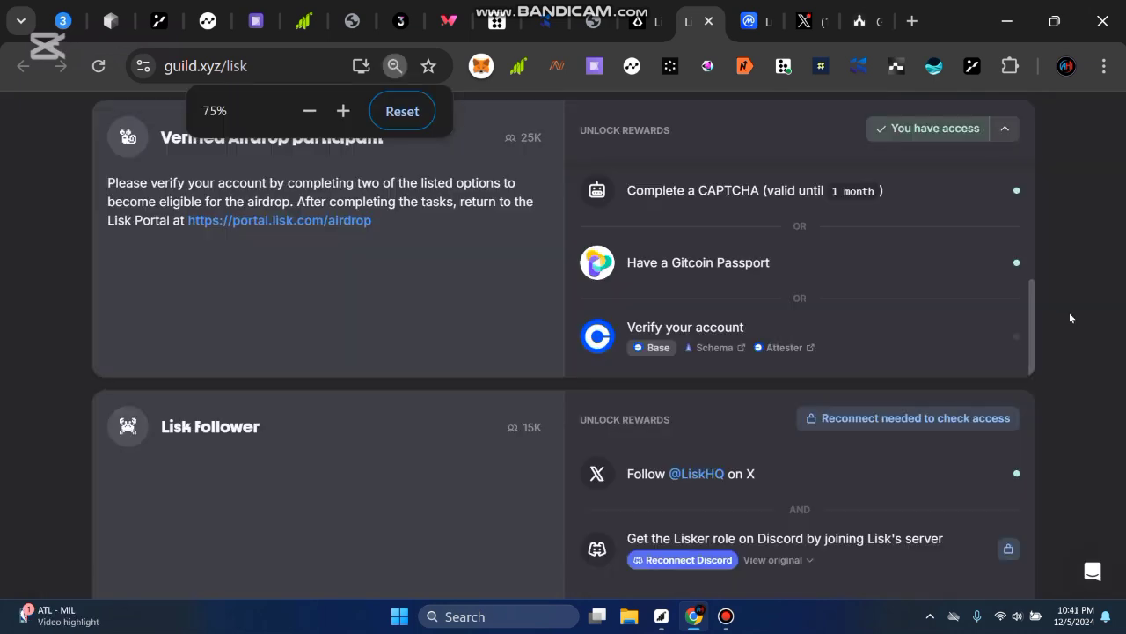
Step: Review the Verified Airdrop participant requirements, such as 30 followers, then return to Lisk Portal
scroll(963, 289, "down", 5)
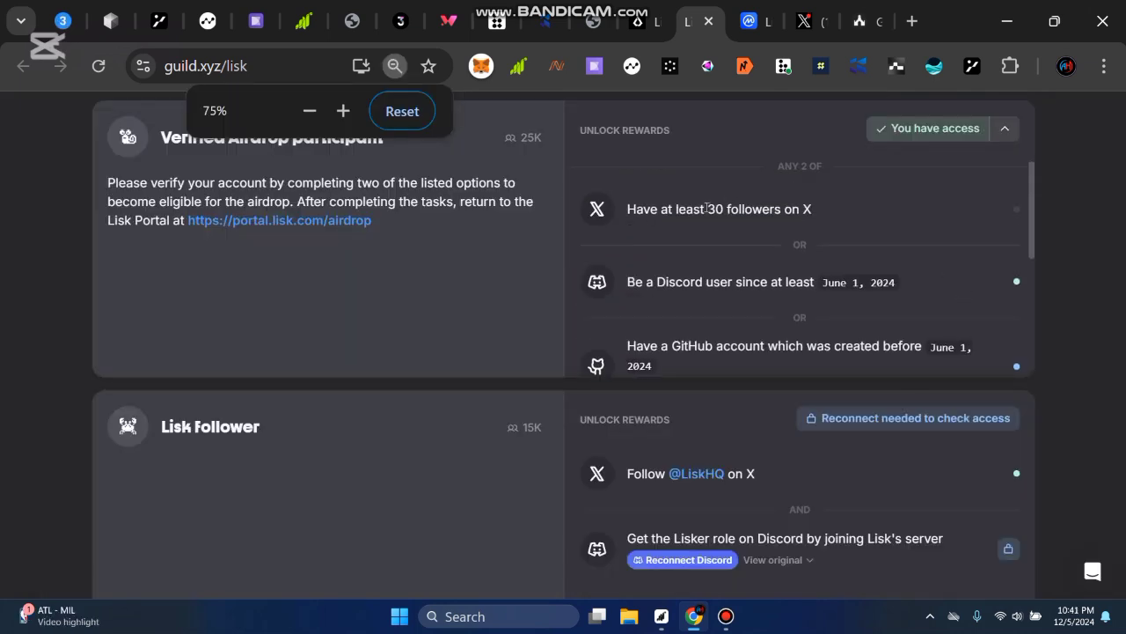
scroll(844, 250, "down", 3)
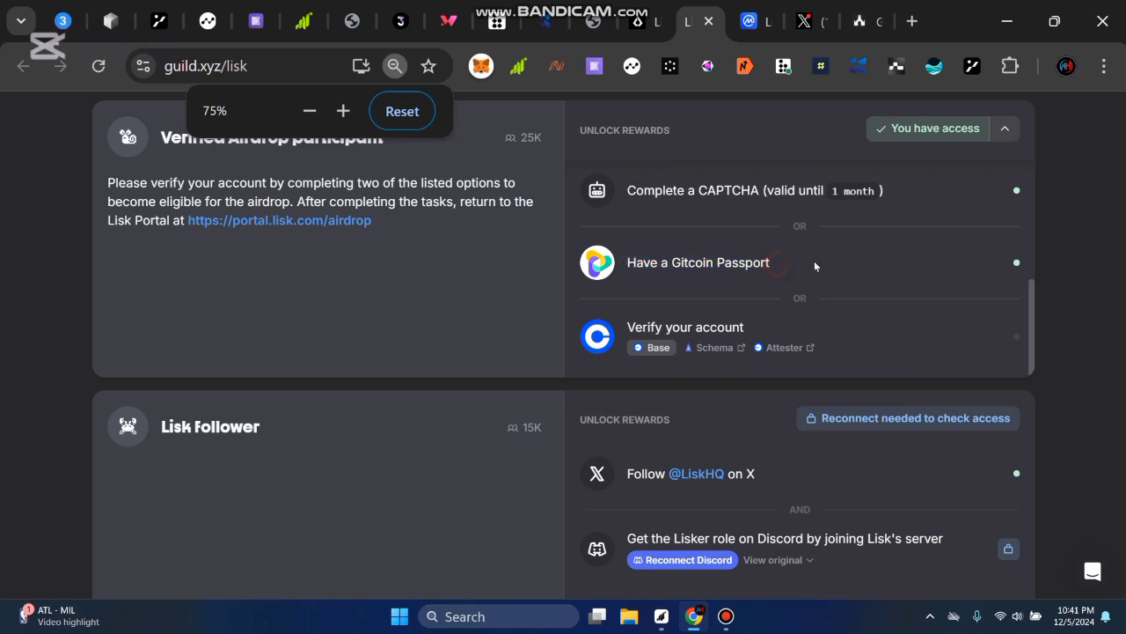
scroll(815, 266, "up", 4)
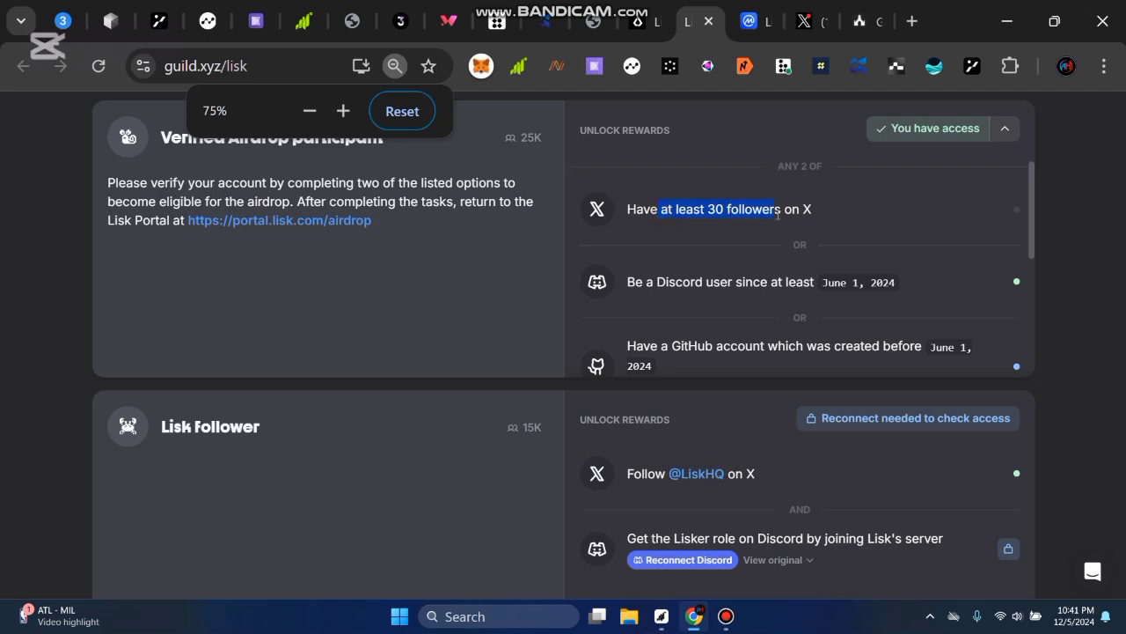
left_click_drag(765, 208, 697, 208)
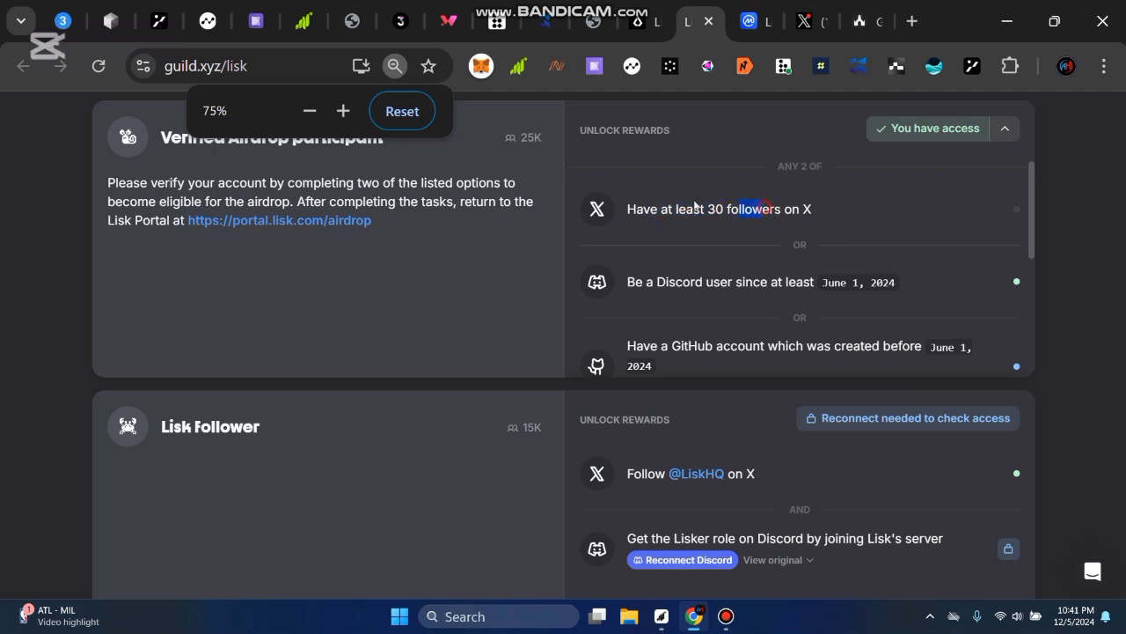
left_click(725, 207)
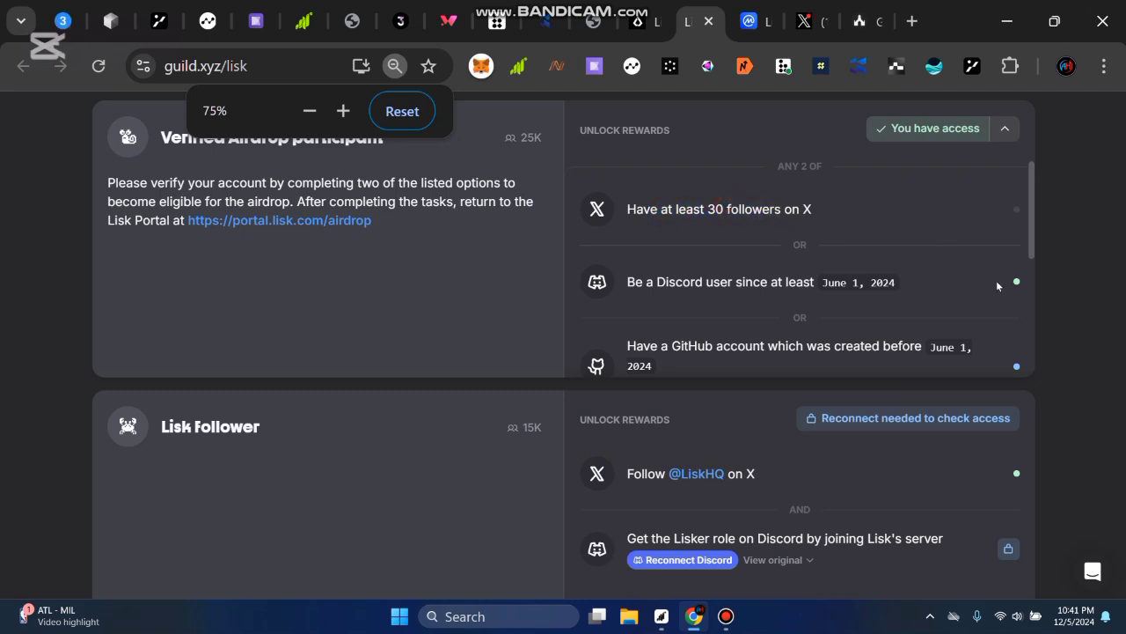
scroll(1013, 284, "down", 3)
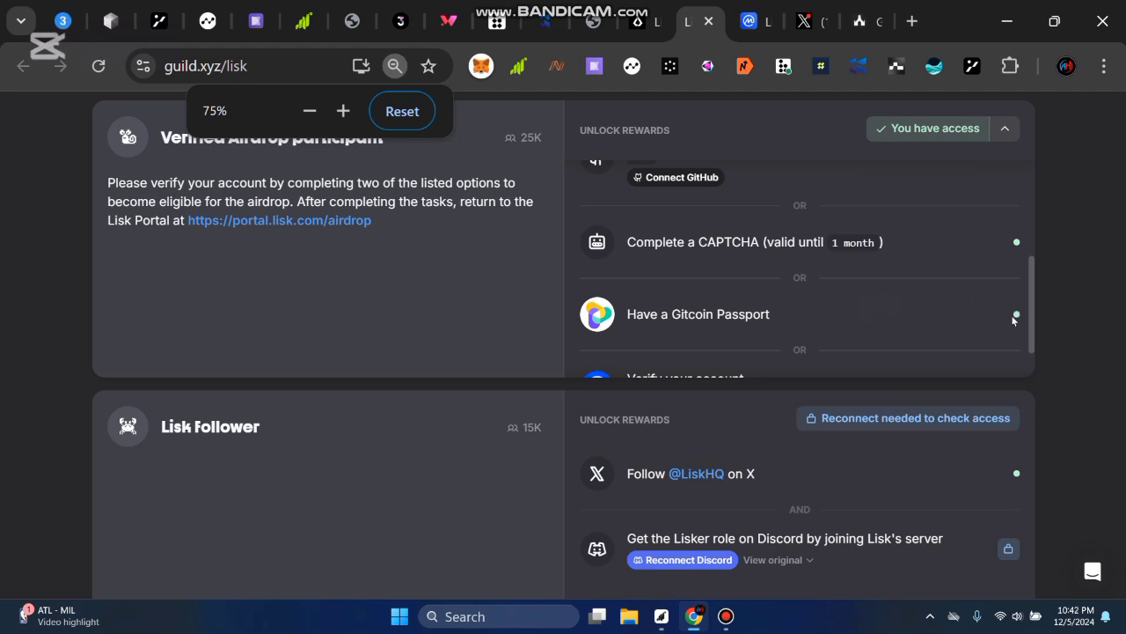
scroll(968, 260, "up", 3)
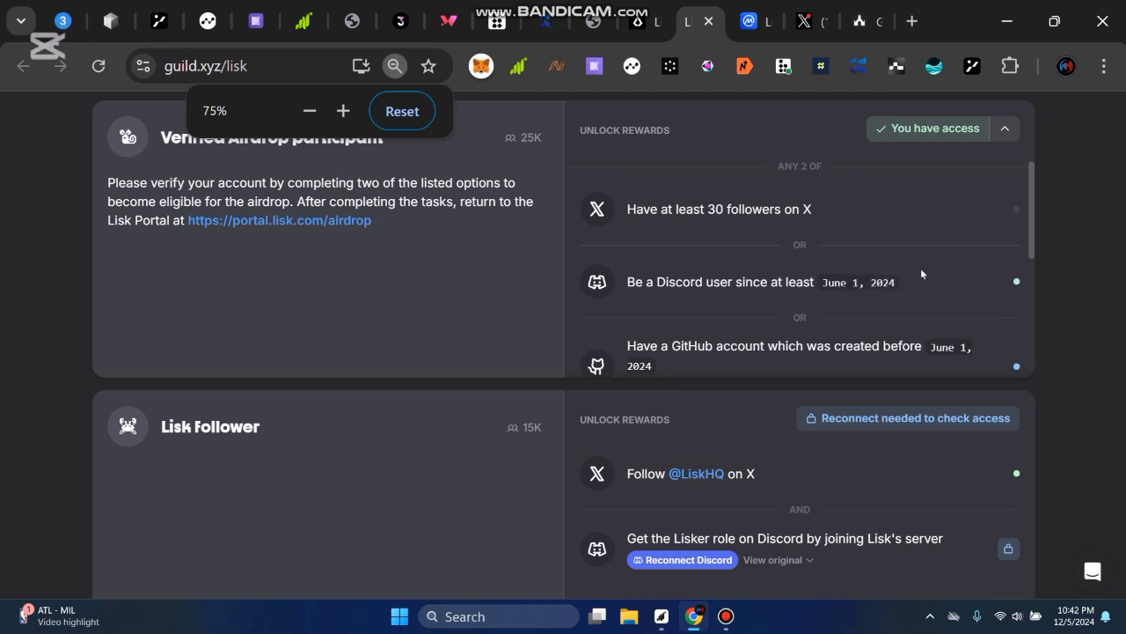
scroll(920, 267, "down", 3)
scroll(835, 271, "down", 2)
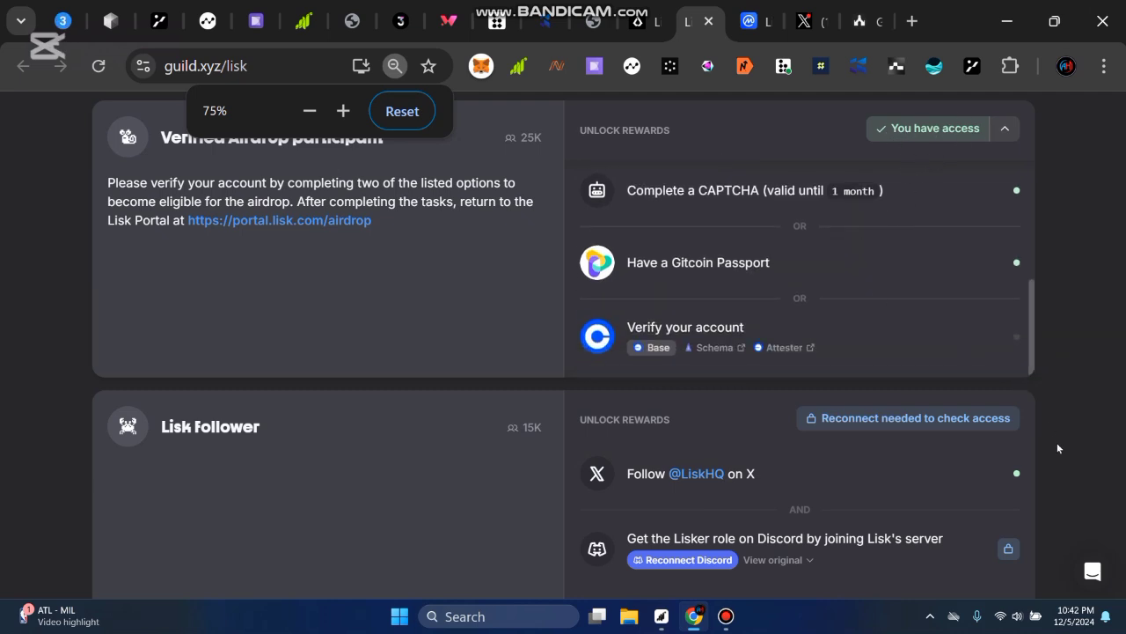
key("ctrl+shift+Tab")
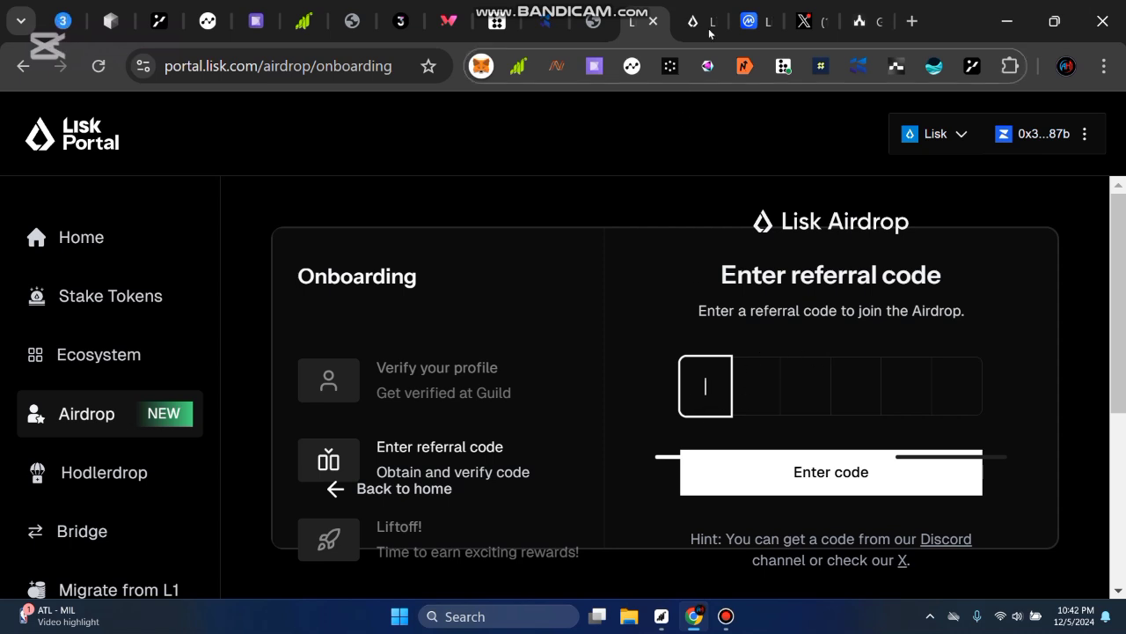
Step: Flip between the Guild requirements list and the Lisk Portal referral-code page, ending on Guild
key("ctrl+Tab")
scroll(876, 267, "up", 3)
scroll(792, 299, "down", 5)
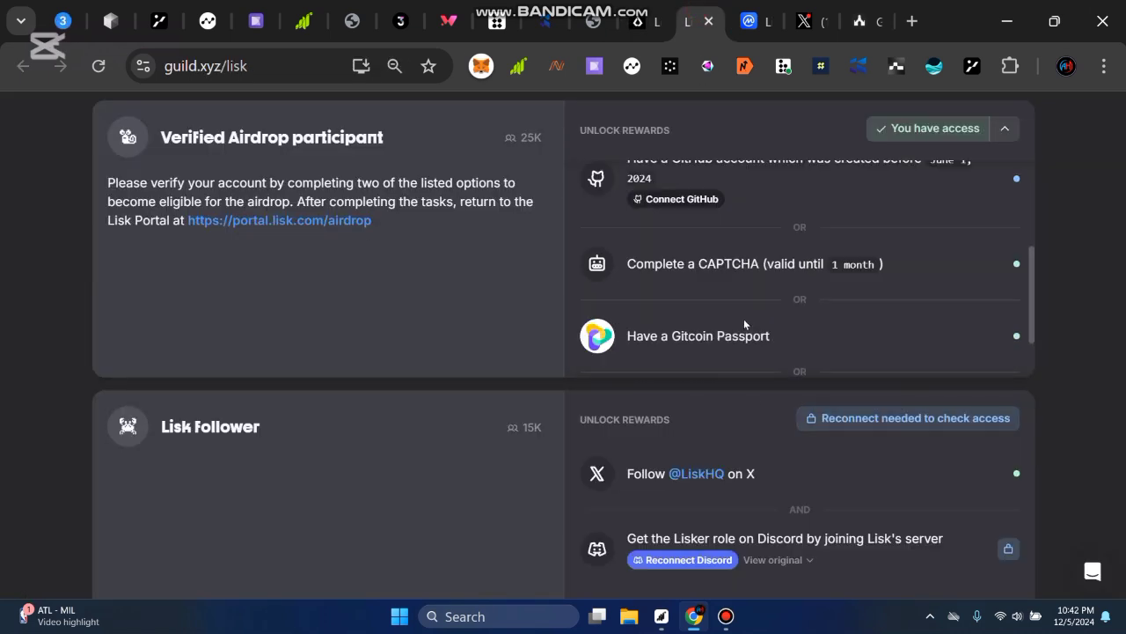
left_click(624, 27)
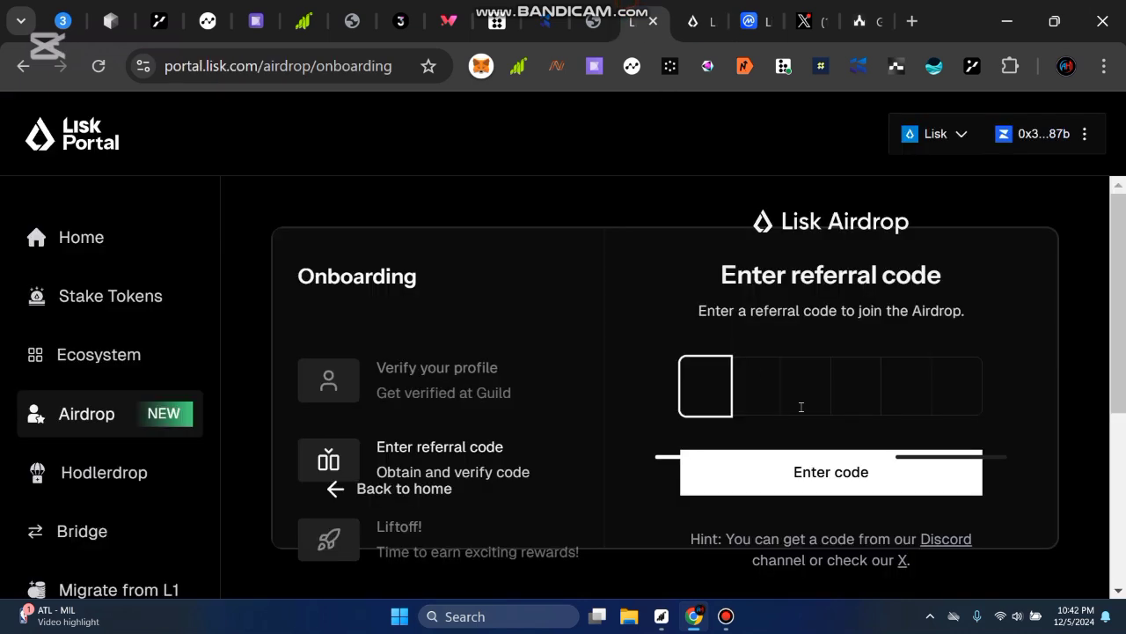
key("ctrl+Tab")
scroll(950, 326, "up", 5)
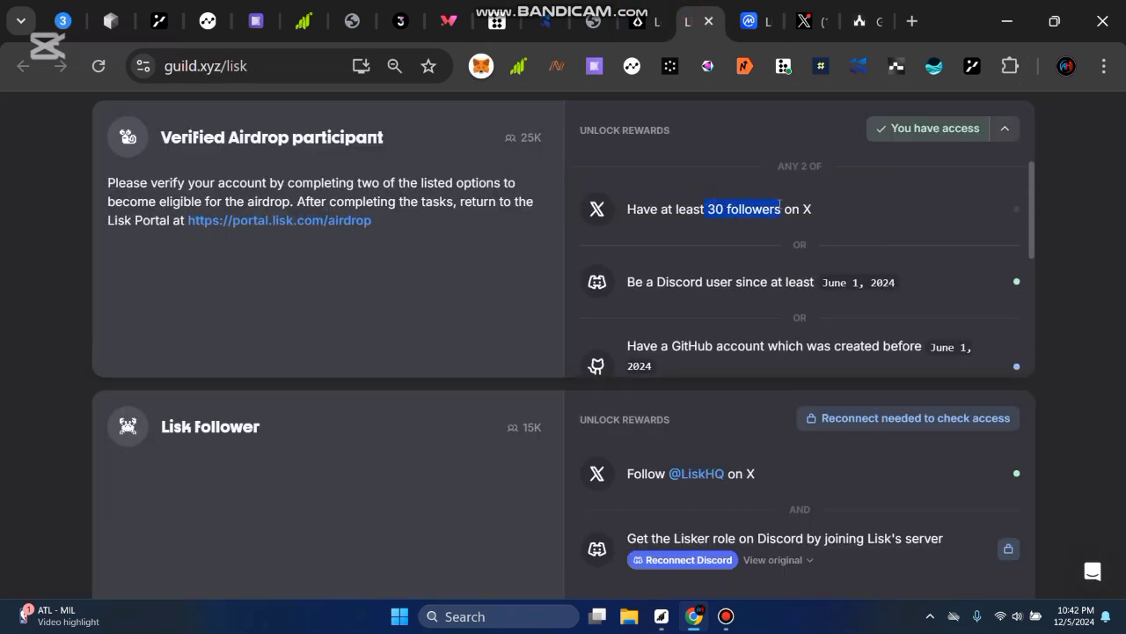
Step: Recheck the requirements, including the Gitcoin Passport line, then go back to the referral-code page
left_click(778, 207)
left_click(713, 208)
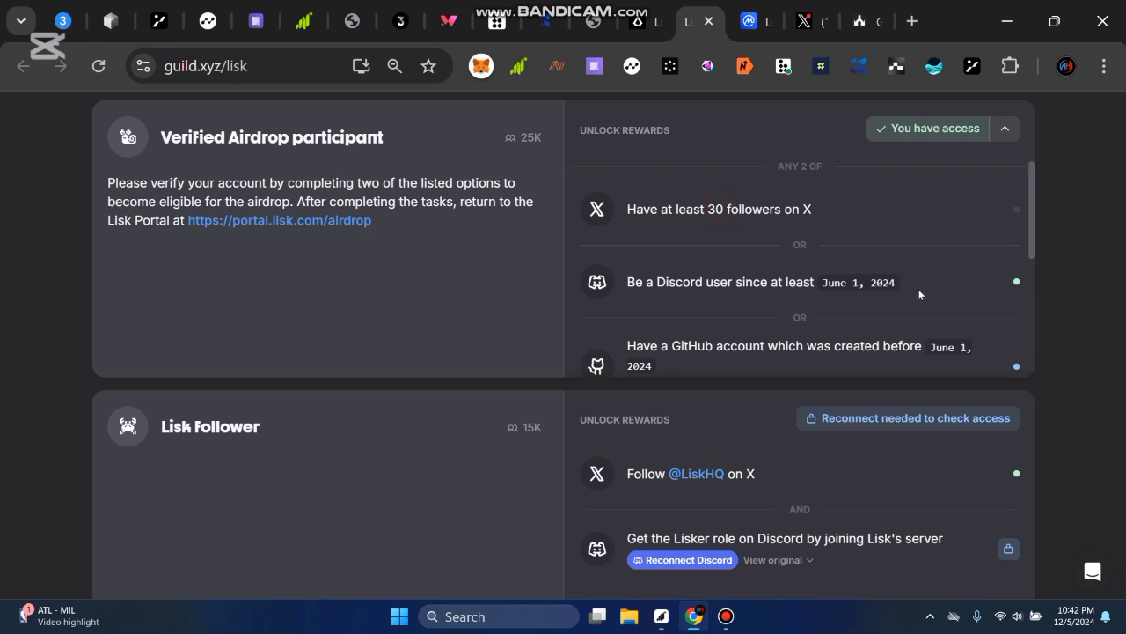
scroll(905, 300, "down", 3)
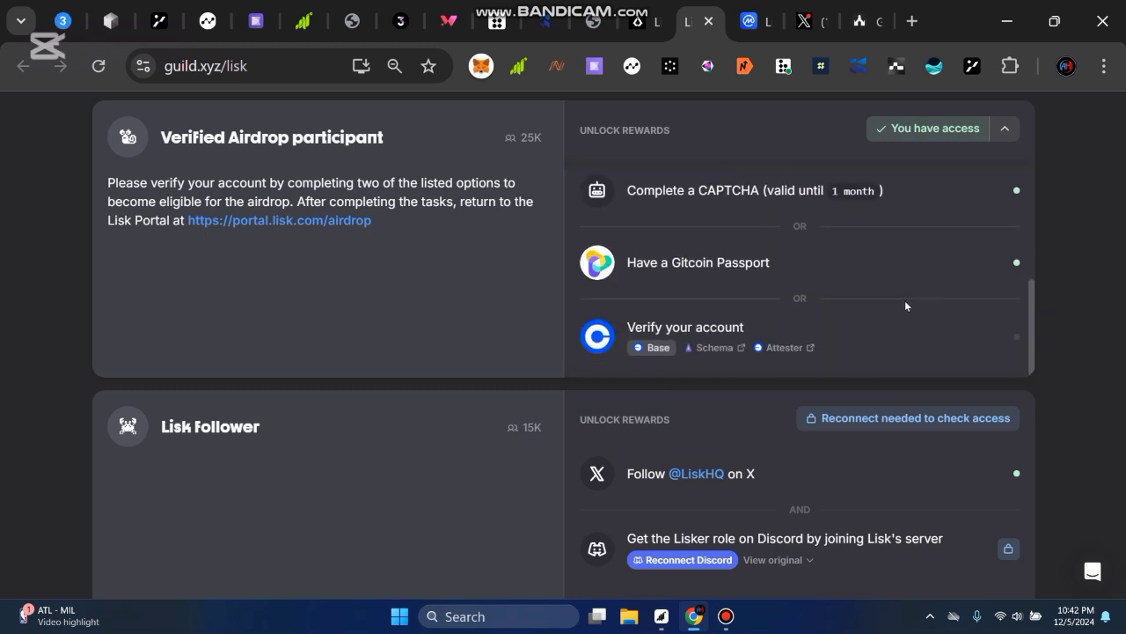
scroll(792, 308, "up", 3)
scroll(686, 312, "down", 3)
left_click_drag(781, 267, 655, 266)
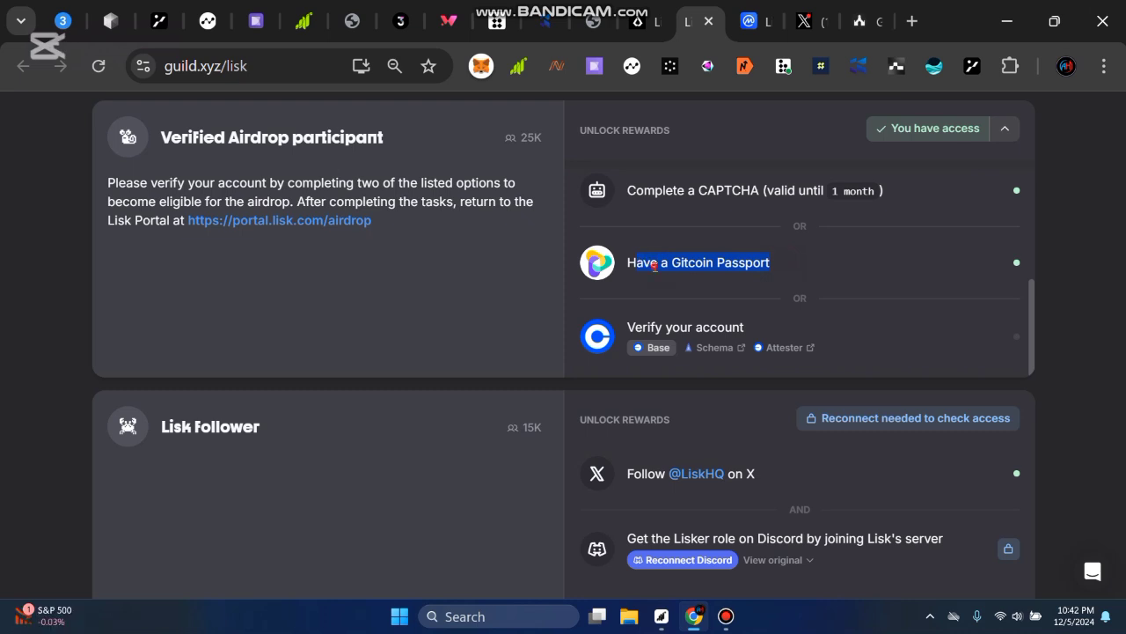
left_click(784, 262)
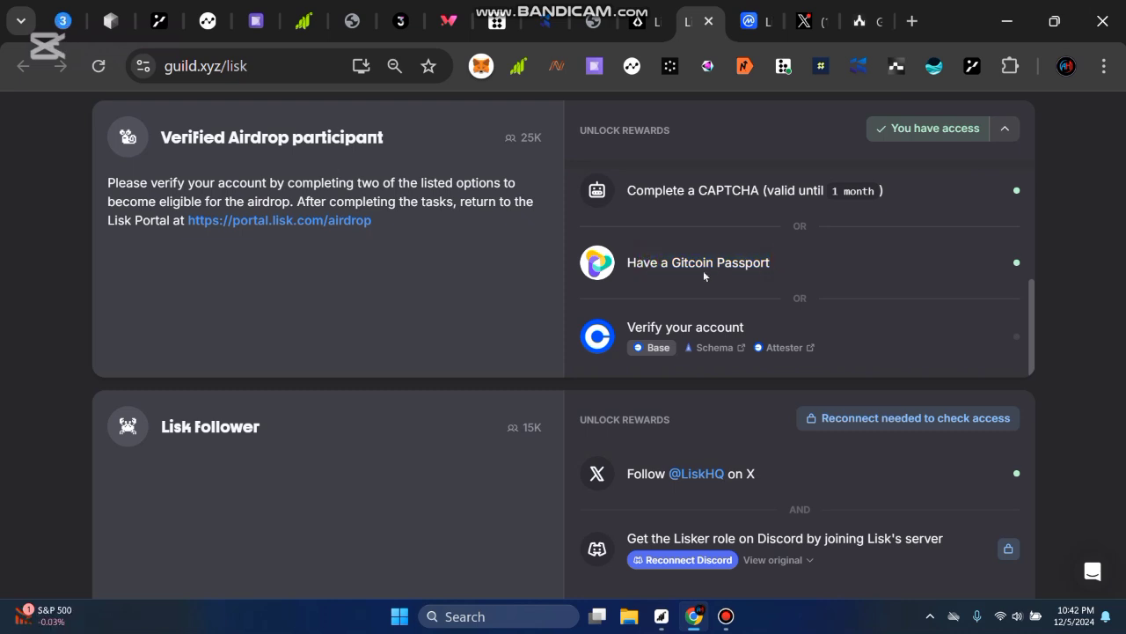
scroll(834, 289, "up", 5)
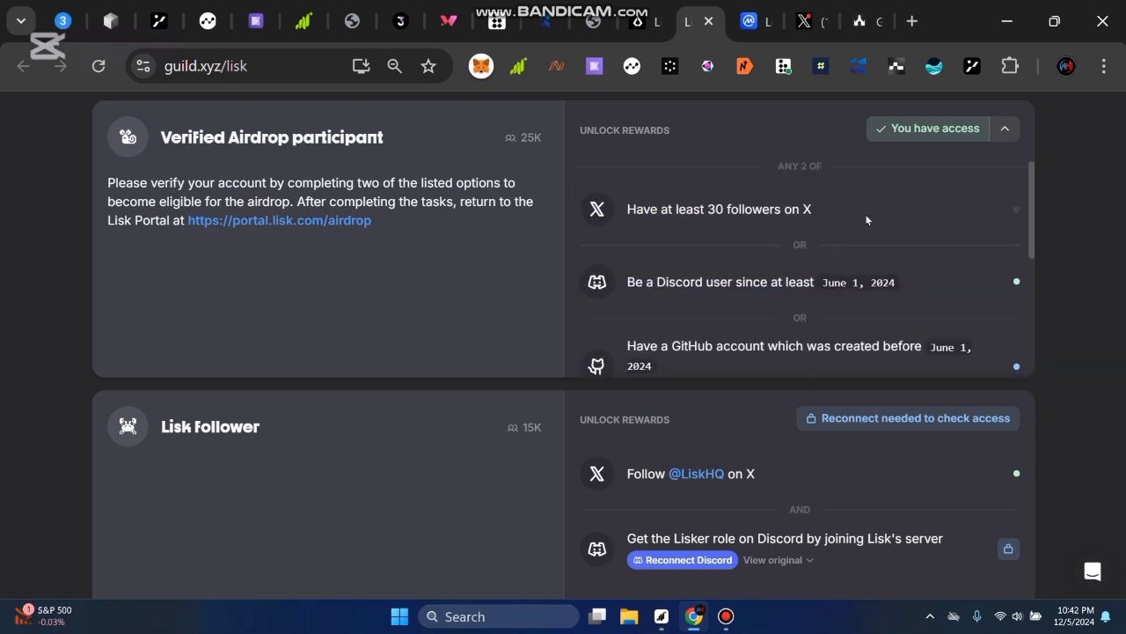
scroll(820, 193, "down", 5)
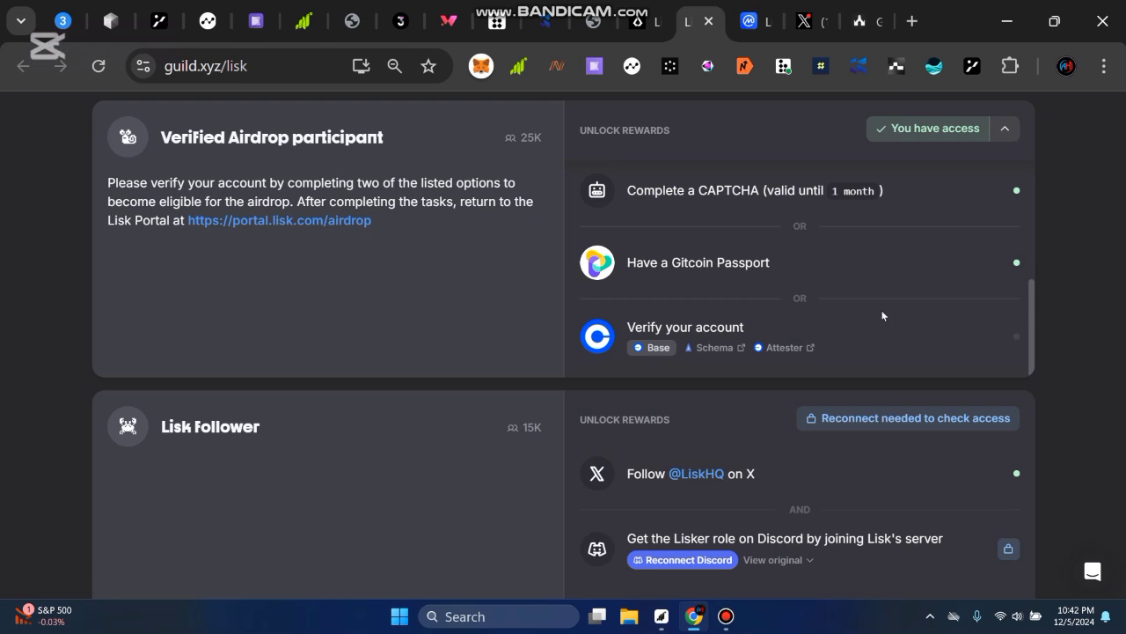
scroll(970, 342, "up", 5)
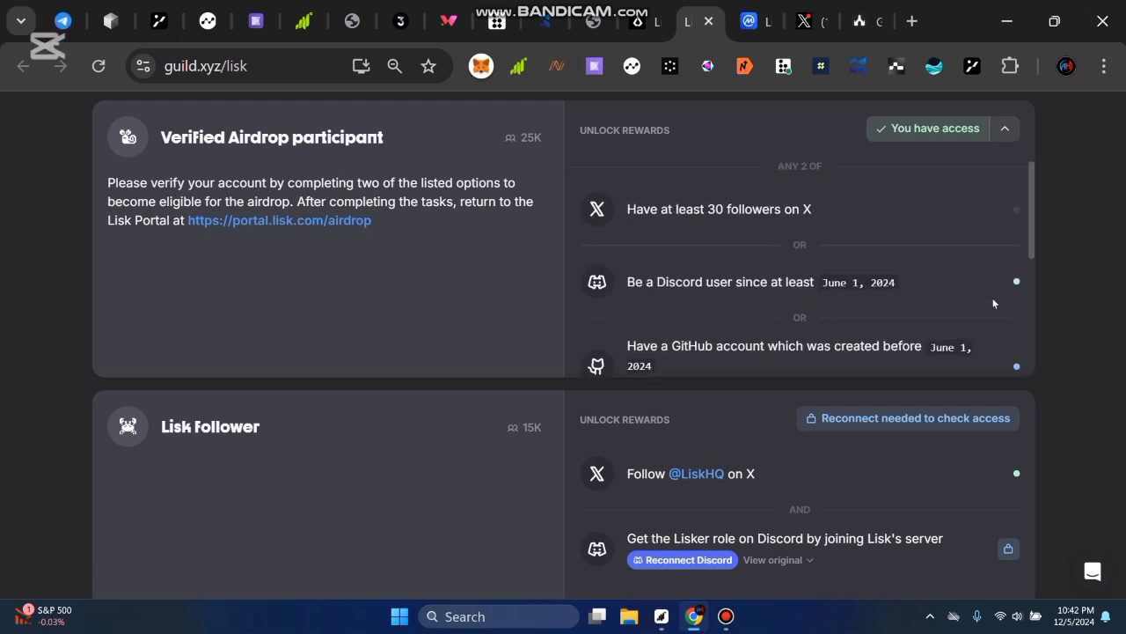
left_click(638, 21)
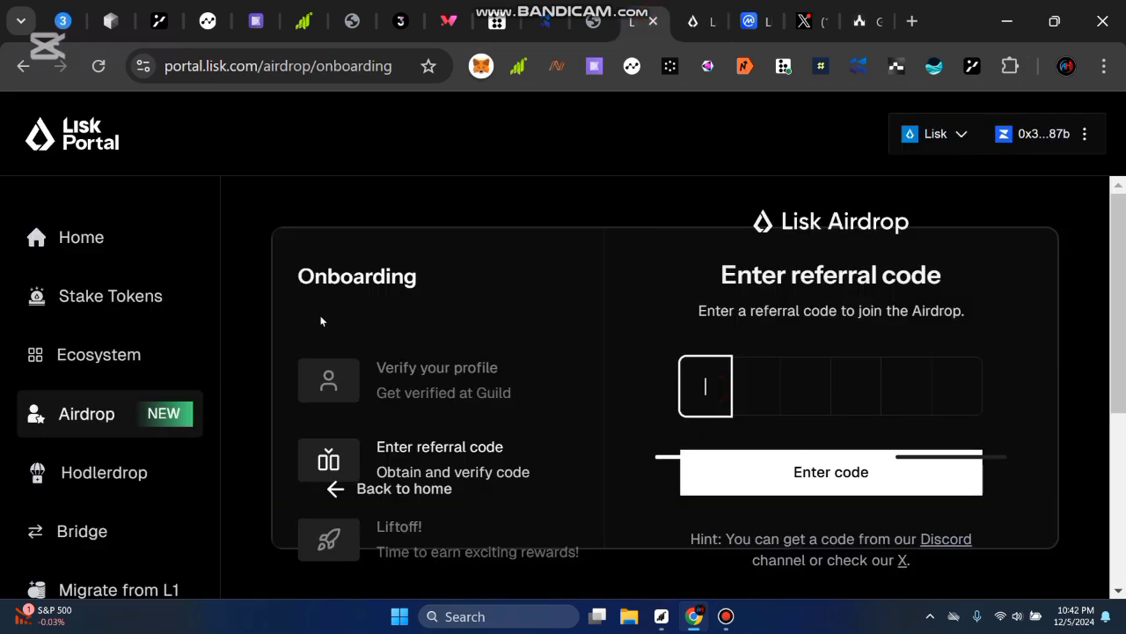
Step: Enter and submit the referral code, then open the Airdrop dashboard with points and rank
left_click_drag(297, 271, 449, 269)
left_click(873, 275)
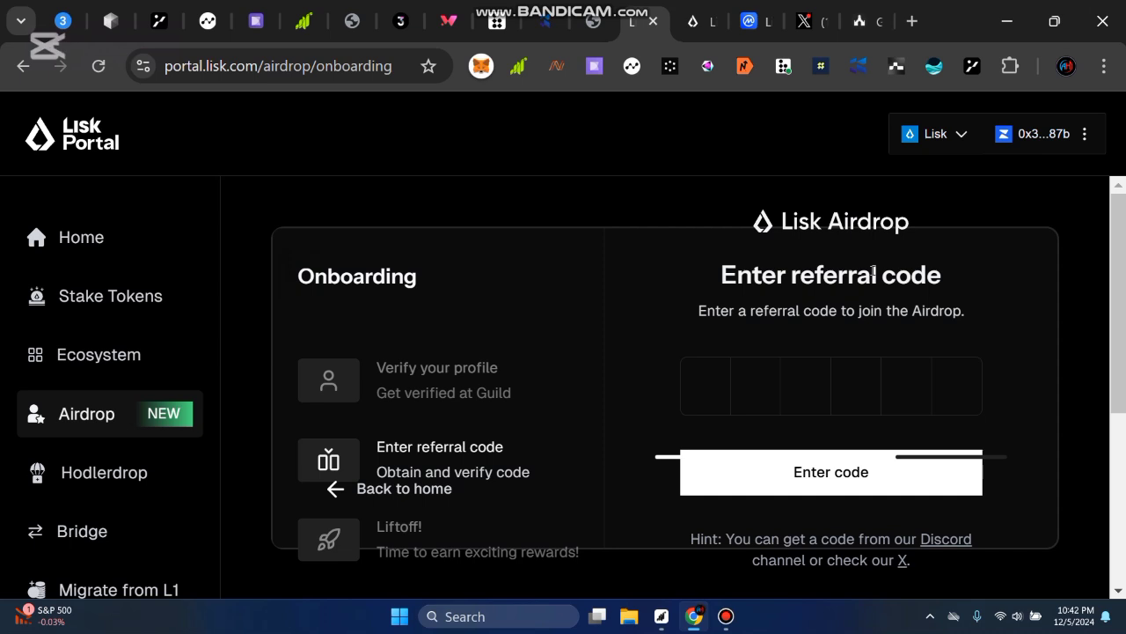
left_click(699, 392)
left_click(726, 617)
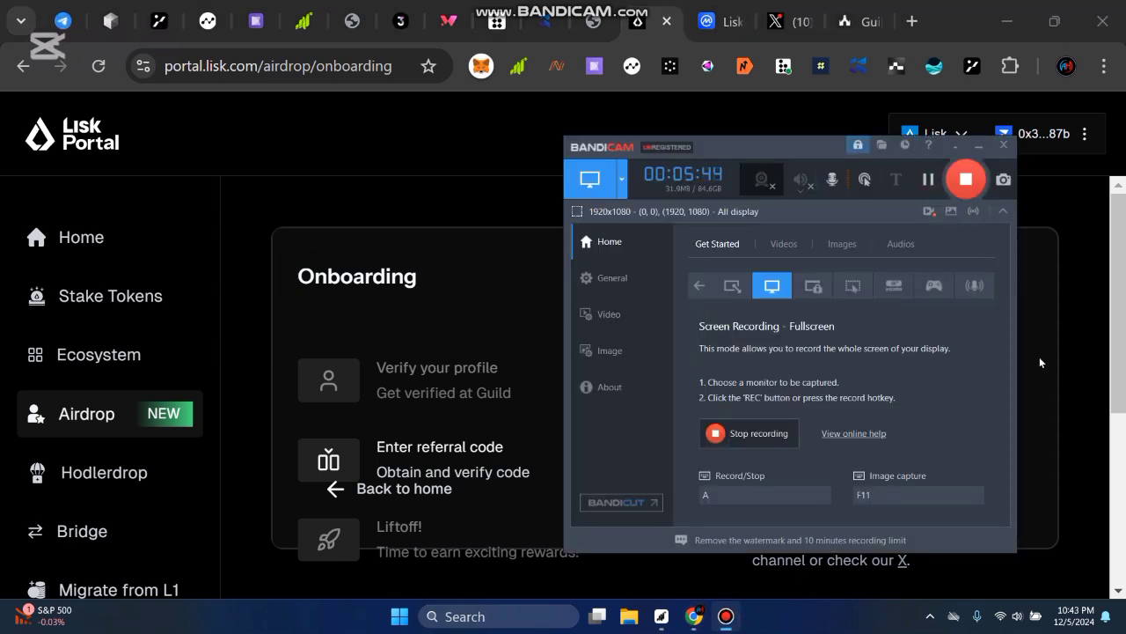
left_click(1039, 361)
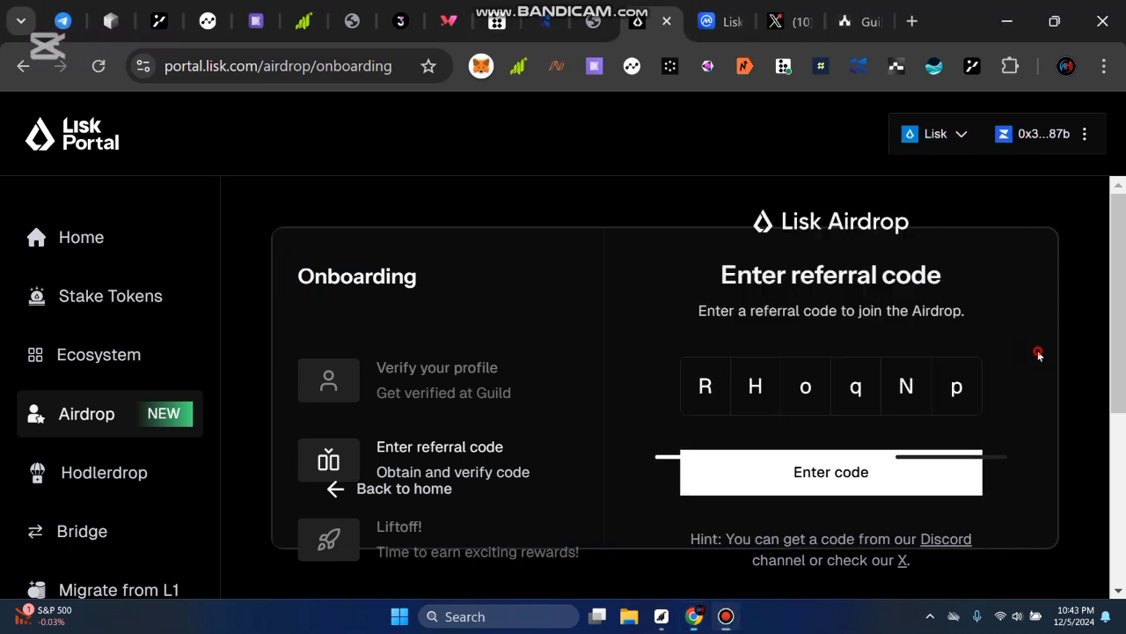
left_click(814, 475)
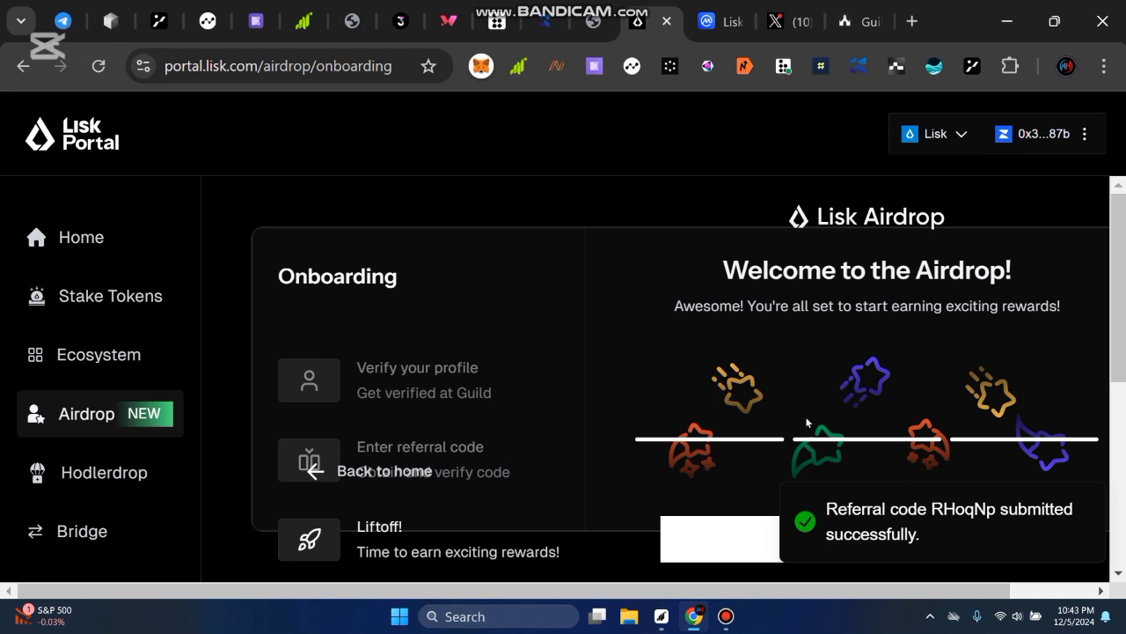
scroll(897, 339, "down", 5)
scroll(863, 395, "up", 4)
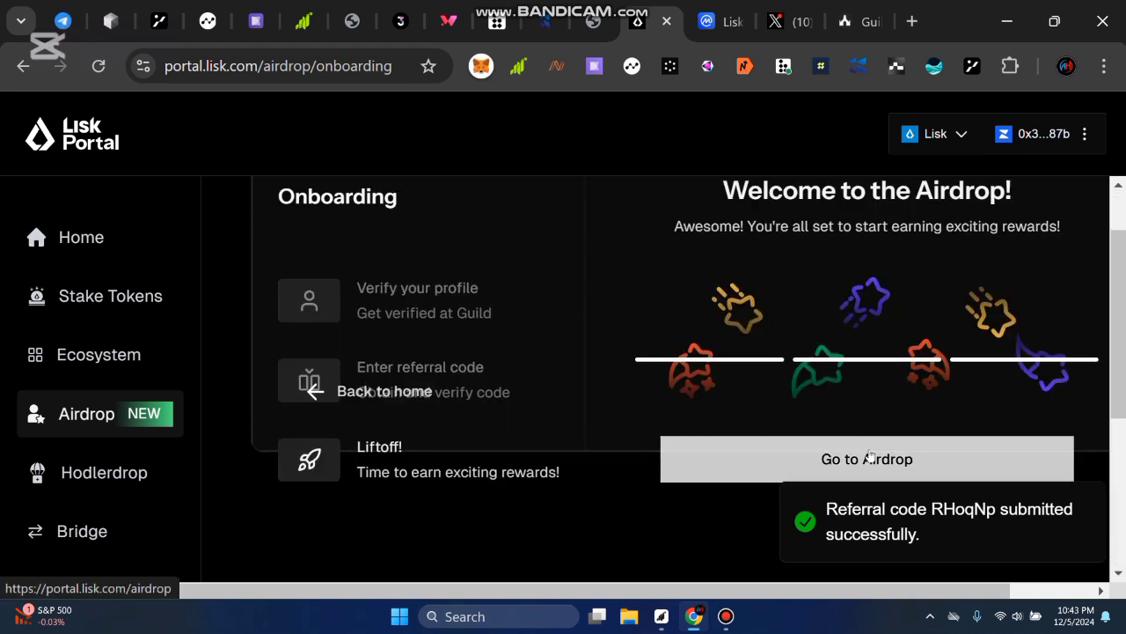
left_click(869, 454)
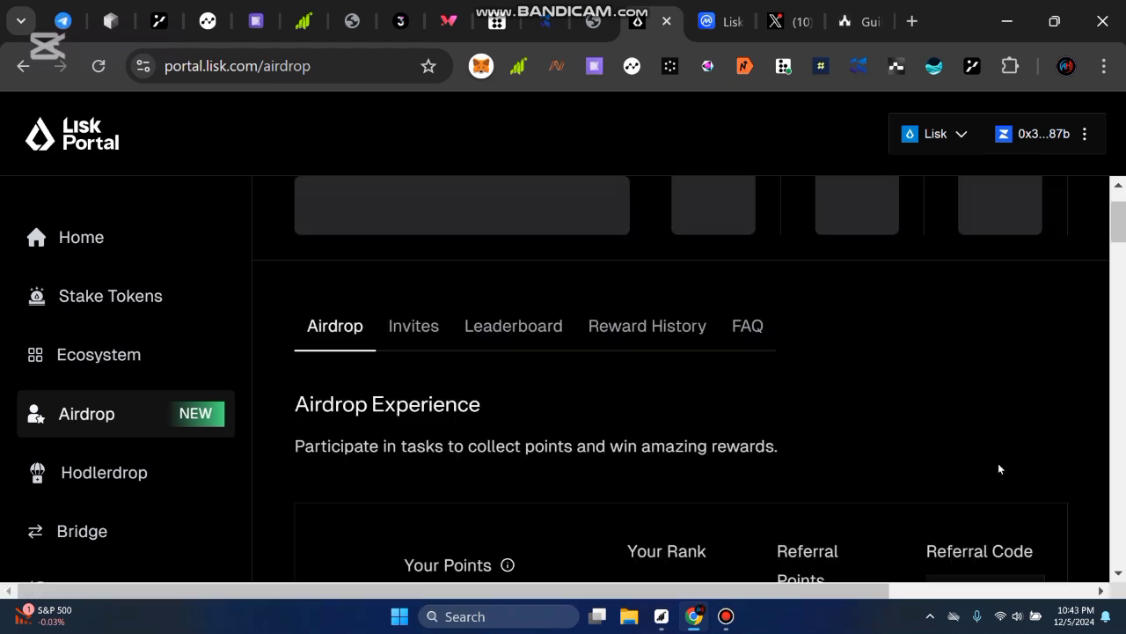
Step: Zoom out and check Your Points, Your Rank and Referral Points on the Airdrop page
key("ctrl+minus")
key("ctrl+minus")
key("ctrl+minus")
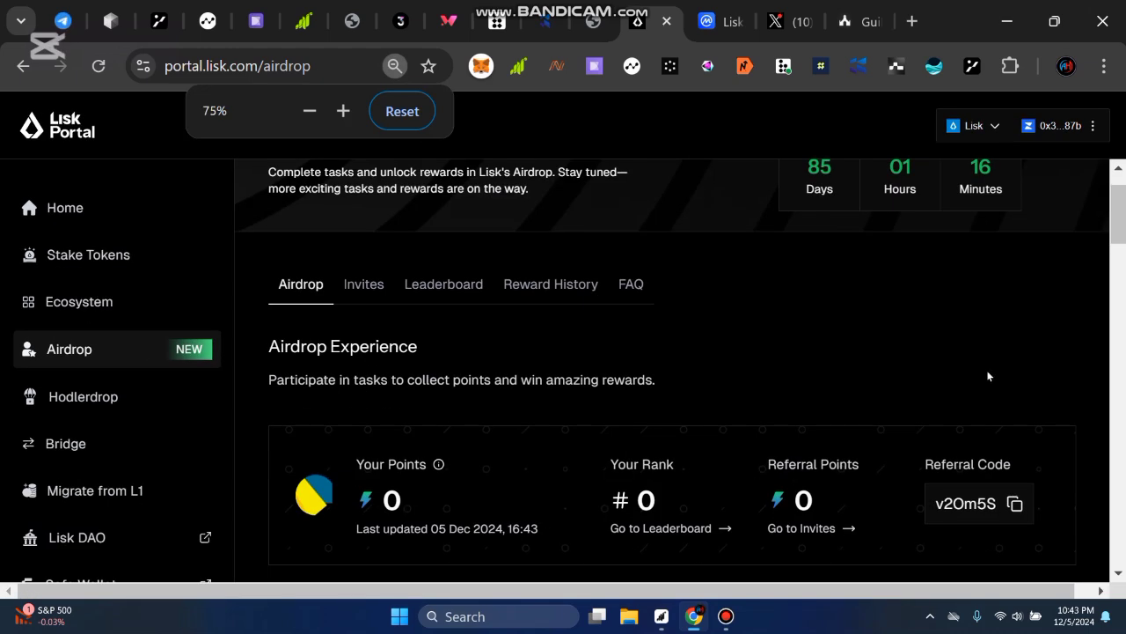
scroll(991, 379, "up", 1)
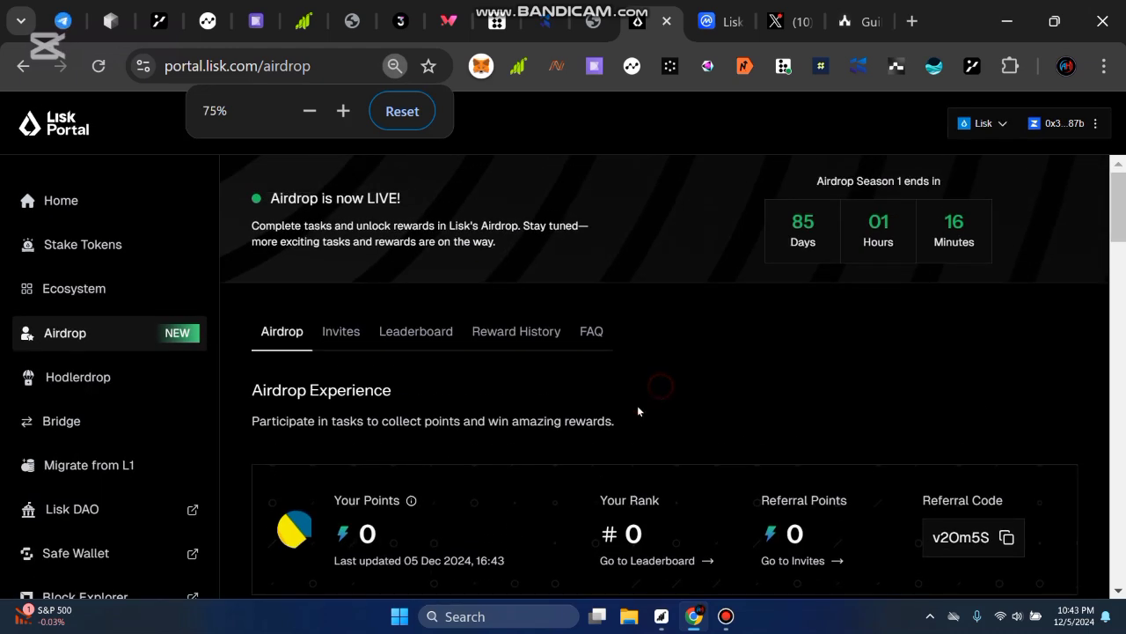
scroll(638, 409, "down", 1)
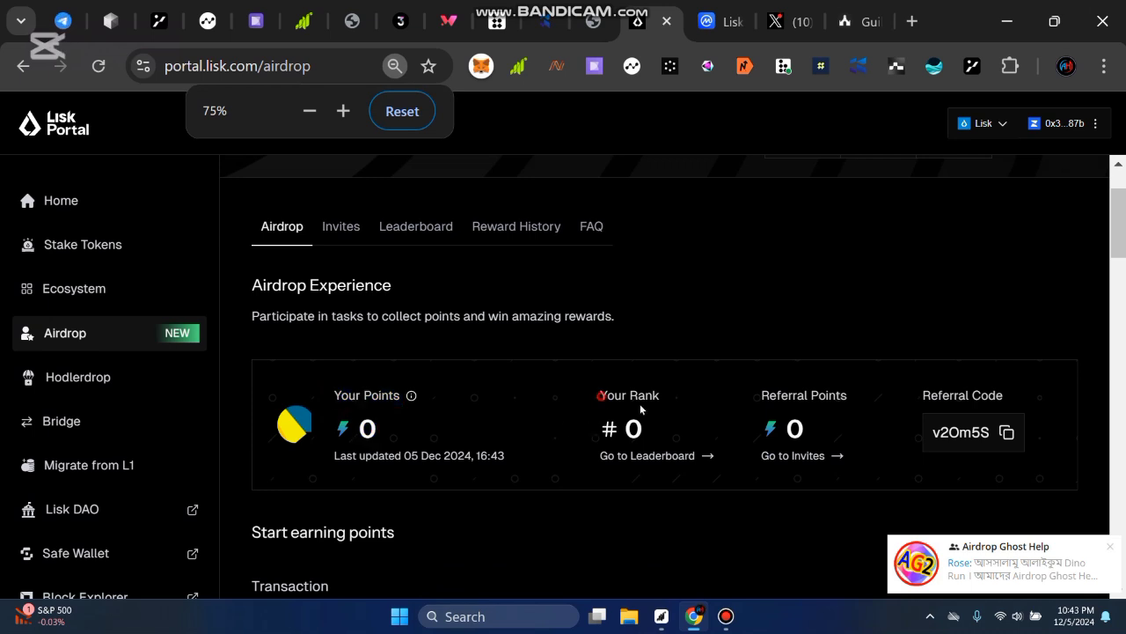
left_click_drag(602, 396, 665, 413)
left_click_drag(349, 396, 403, 416)
left_click_drag(759, 385, 851, 407)
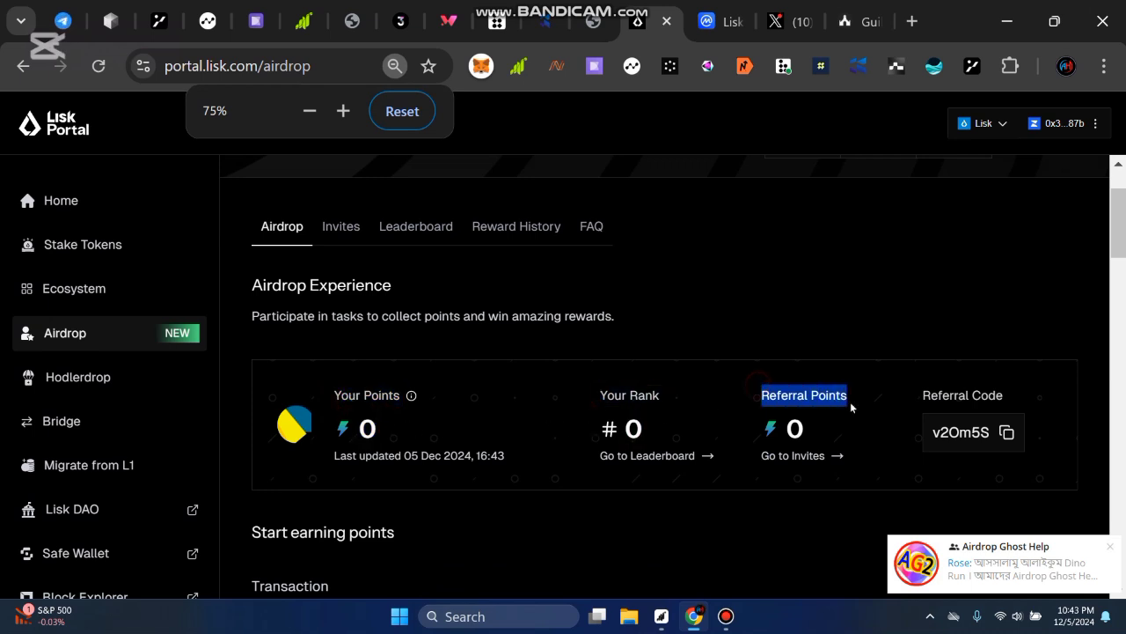
left_click(851, 407)
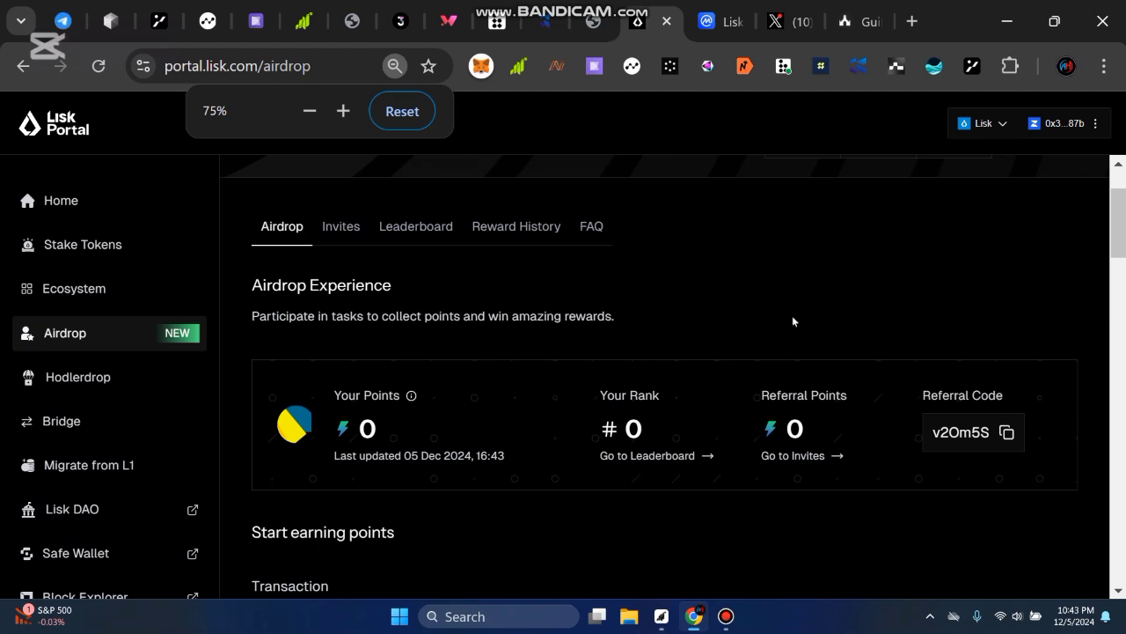
Step: Review the 1 transaction per day and 7-day streak tasks, both still Not completed
scroll(906, 385, "down", 6)
scroll(792, 396, "up", 4)
scroll(613, 420, "down", 2)
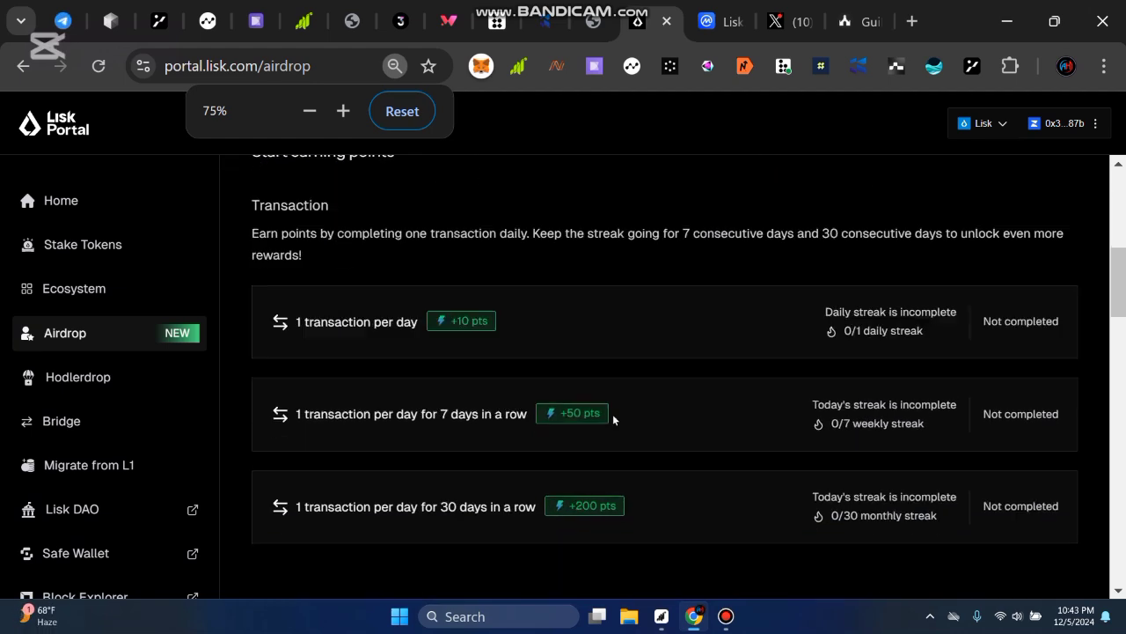
scroll(616, 420, "down", 1)
left_click_drag(296, 283, 416, 298)
left_click(412, 297)
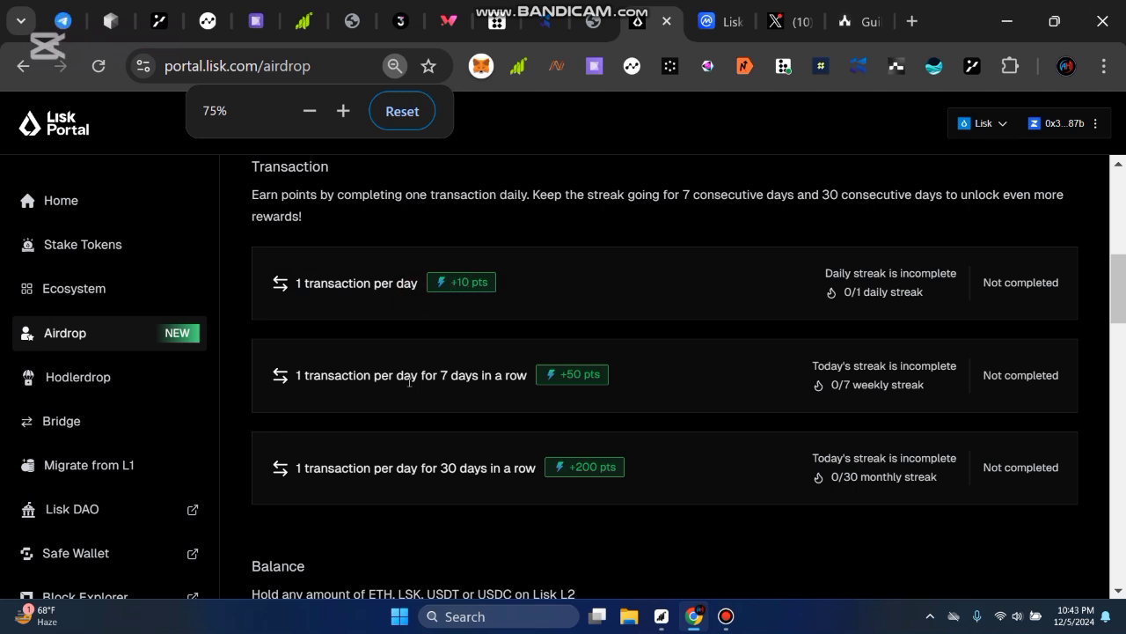
mouse_move(311, 374)
left_mouse_down()
mouse_move(493, 376)
mouse_move(316, 376)
left_mouse_up()
left_click(465, 375)
left_click(453, 380)
left_click_drag(503, 377, 454, 379)
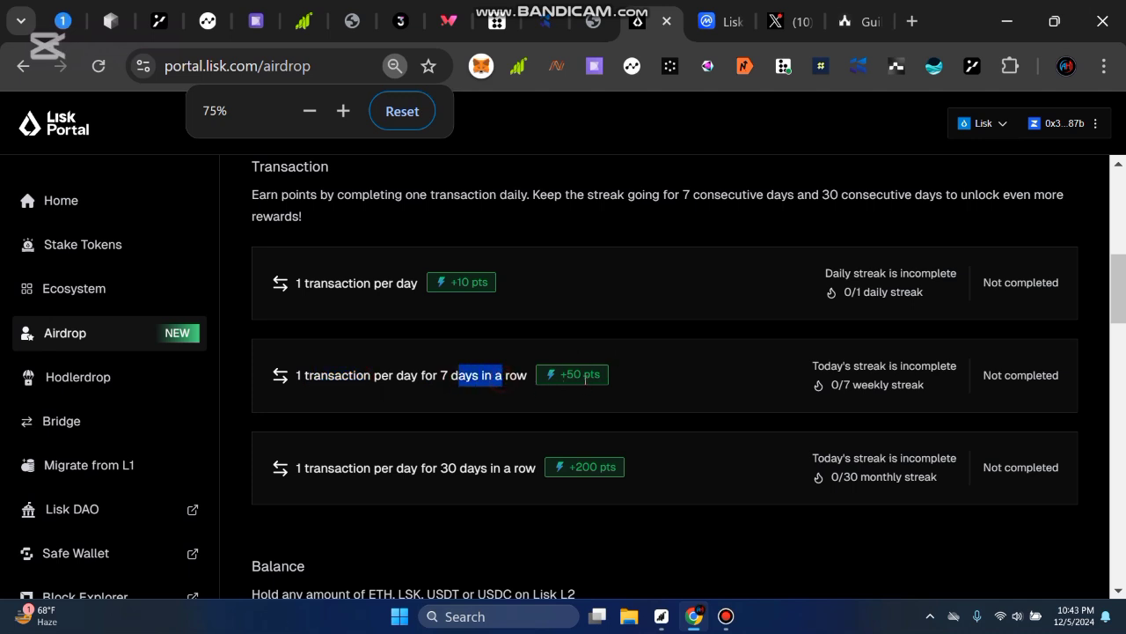
left_click(639, 373)
left_click(397, 380)
Step: Recheck the daily transaction task, then move to the Relay Base-to-Lisk bridge page
scroll(802, 367, "up", 2)
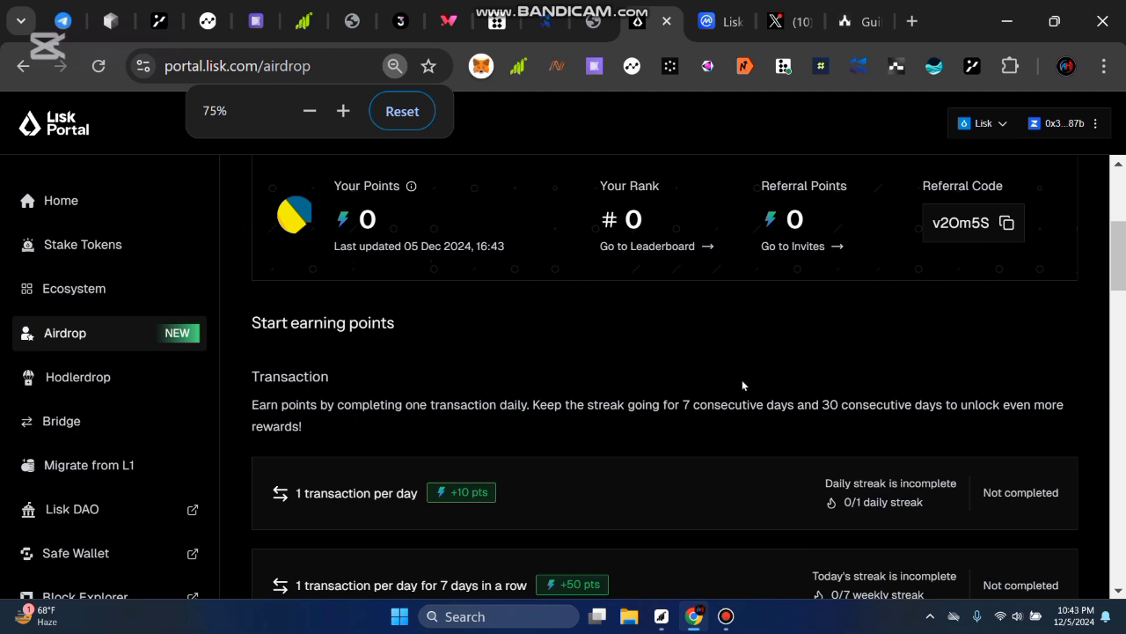
scroll(742, 379, "down", 8)
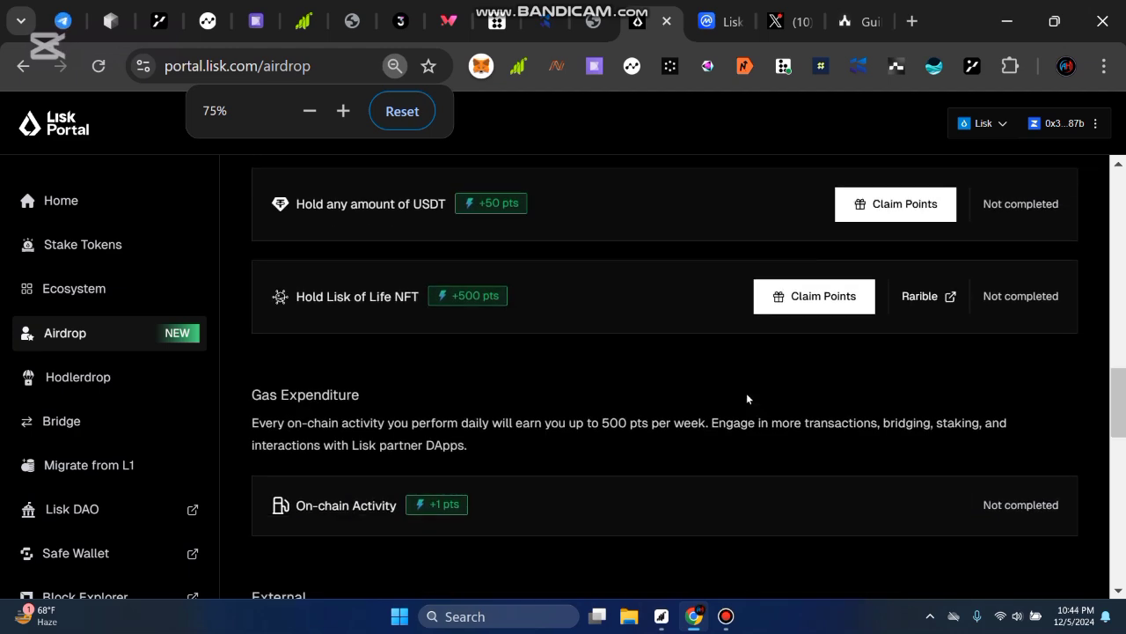
scroll(779, 422, "up", 5)
scroll(775, 401, "up", 2)
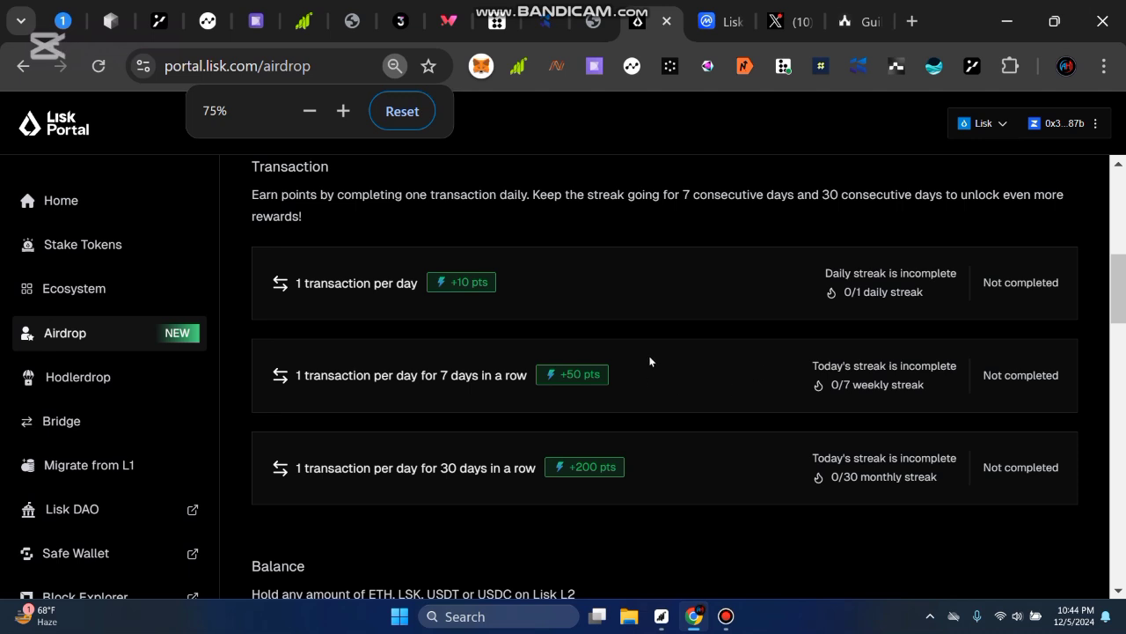
left_click_drag(338, 288, 404, 296)
left_click(395, 297)
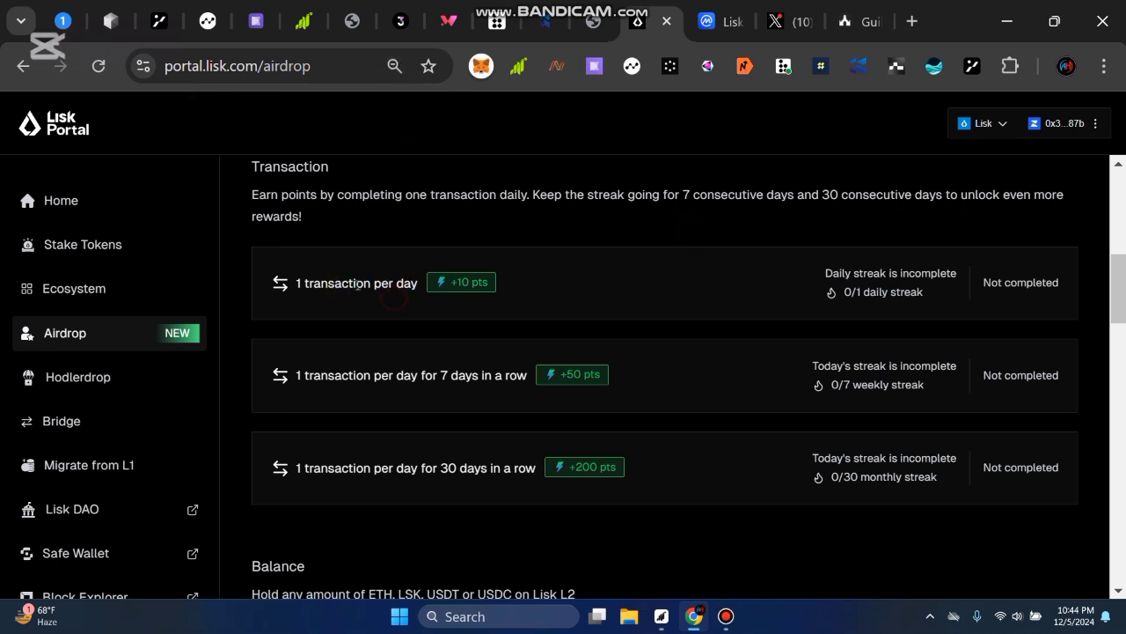
left_click_drag(300, 283, 417, 284)
left_click(387, 296)
left_click_drag(299, 283, 337, 285)
left_click(413, 294)
left_click(347, 285)
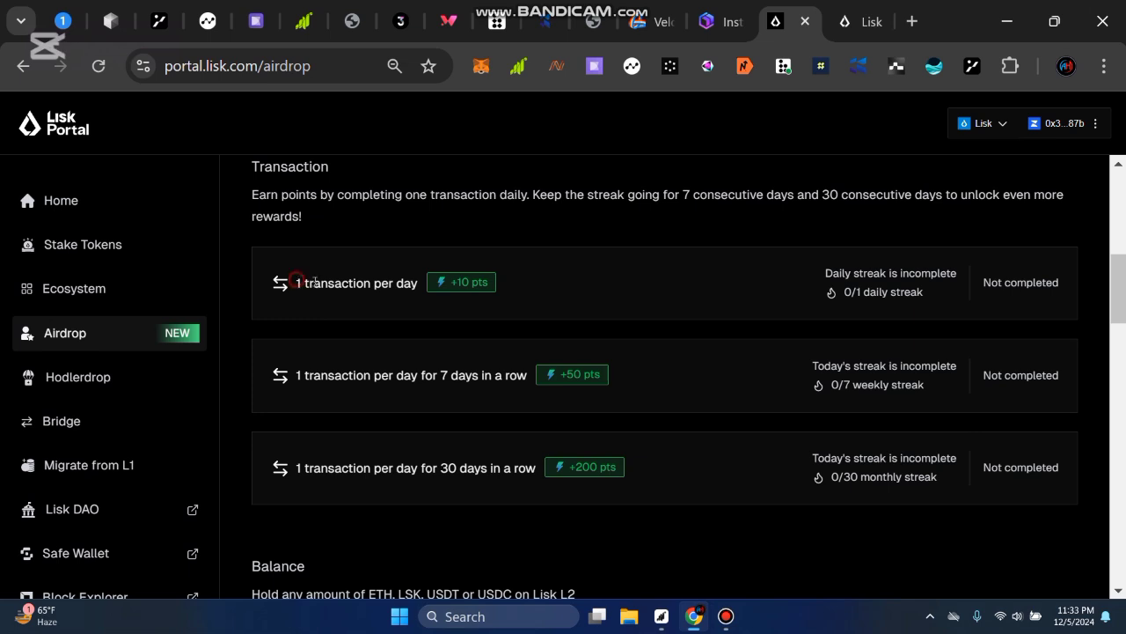
left_click_drag(296, 280, 412, 296)
left_click(411, 296)
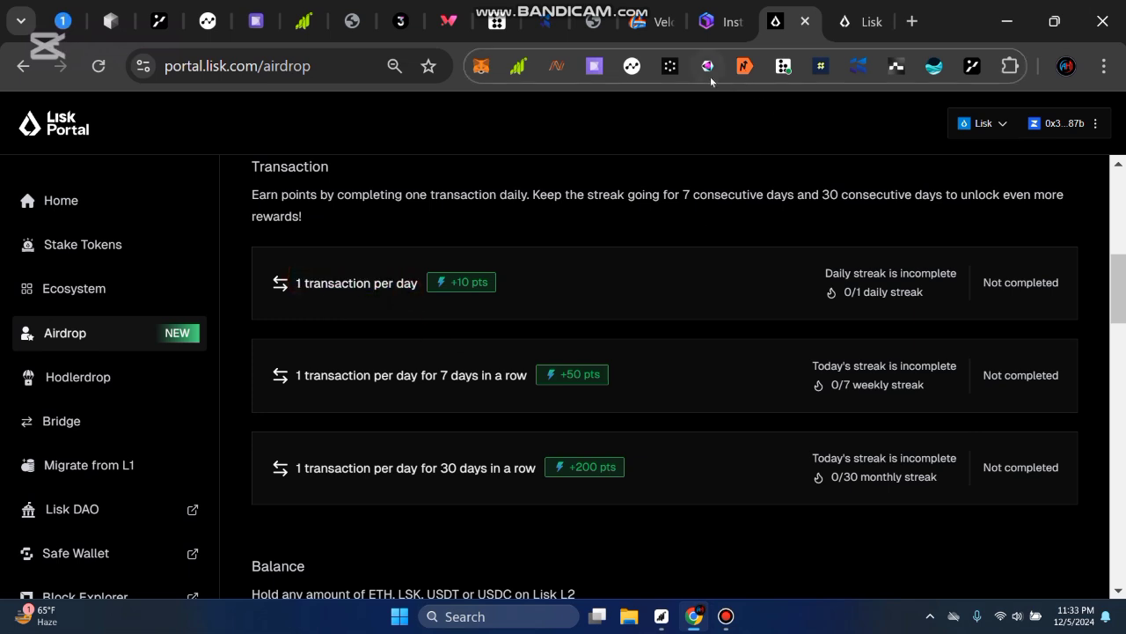
left_click(717, 22)
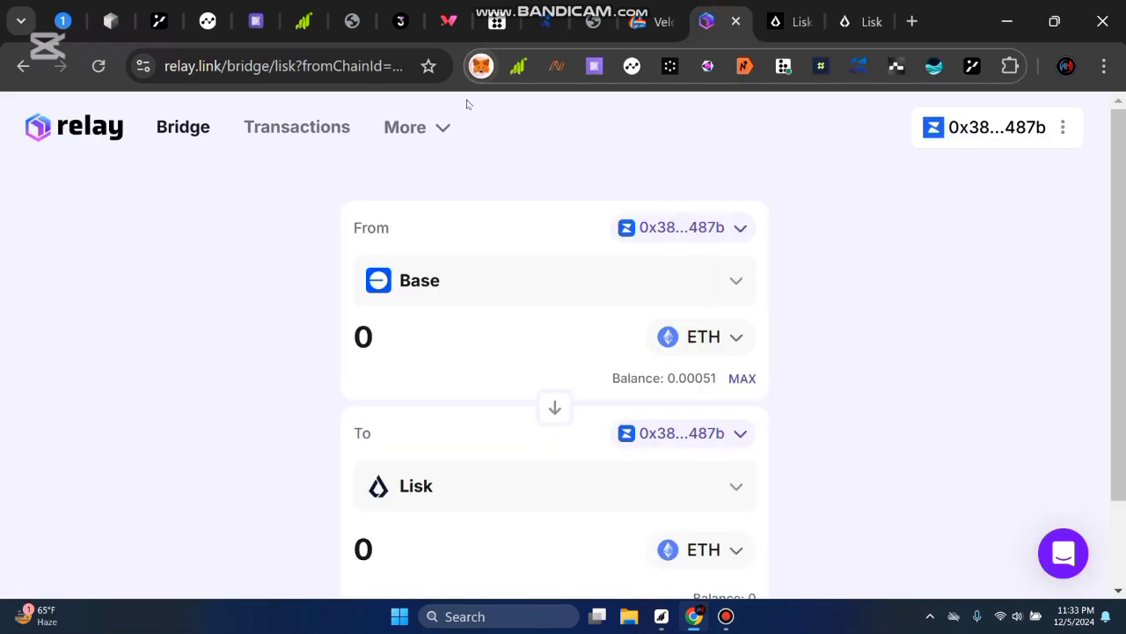
Step: Reload the Relay bridge, check the wallet balances, and keep Base as the source chain
left_click(439, 202)
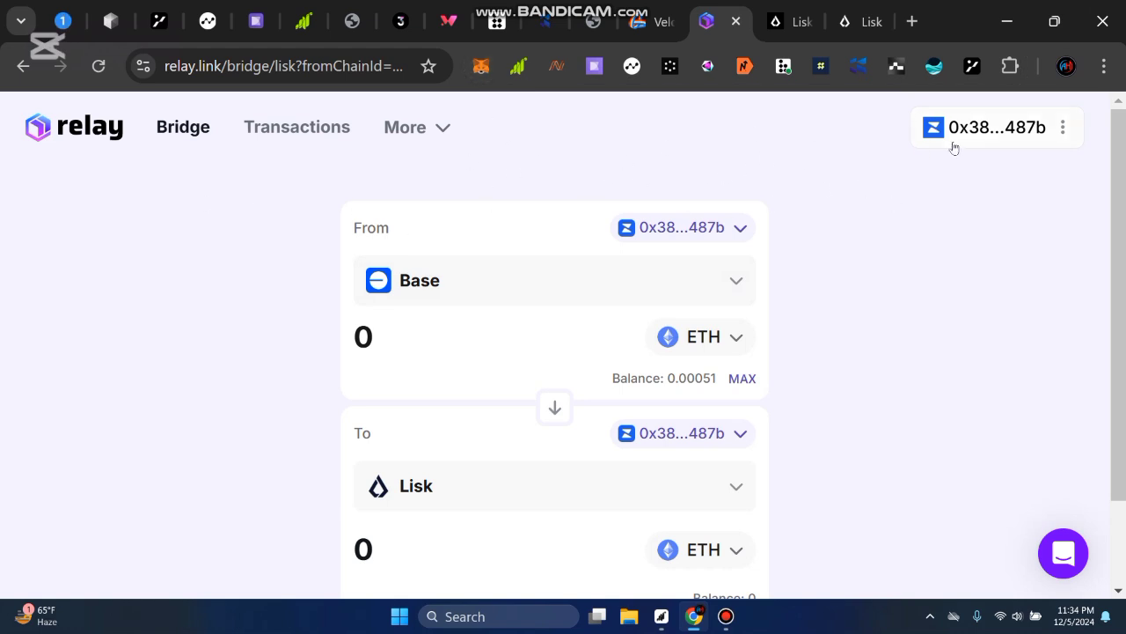
left_click(487, 65)
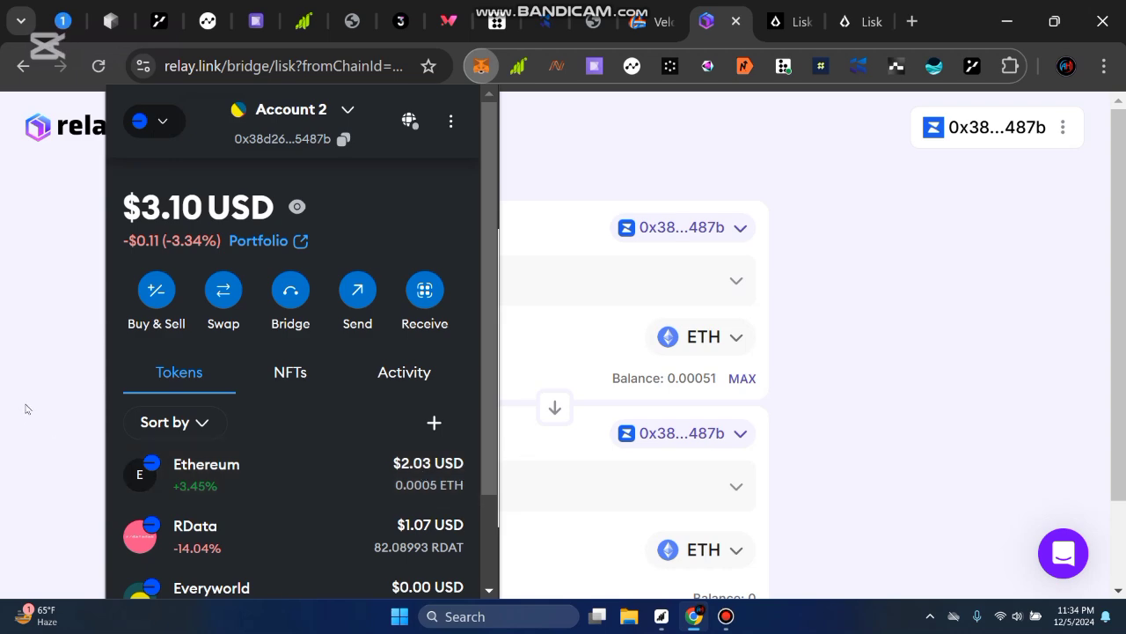
left_click(6, 385)
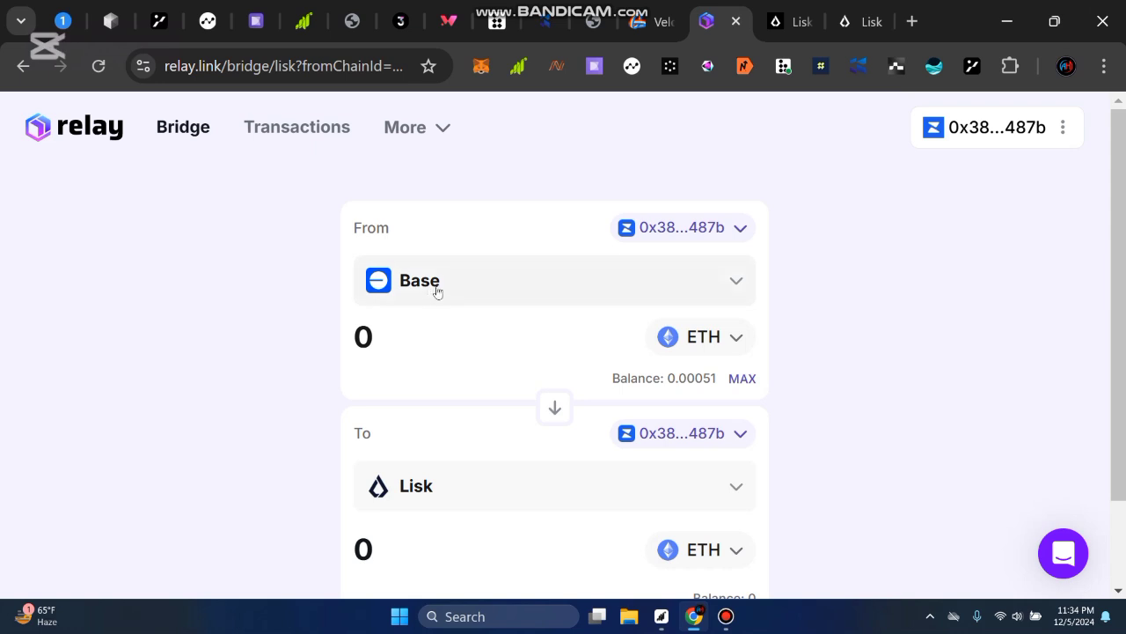
left_click(469, 276)
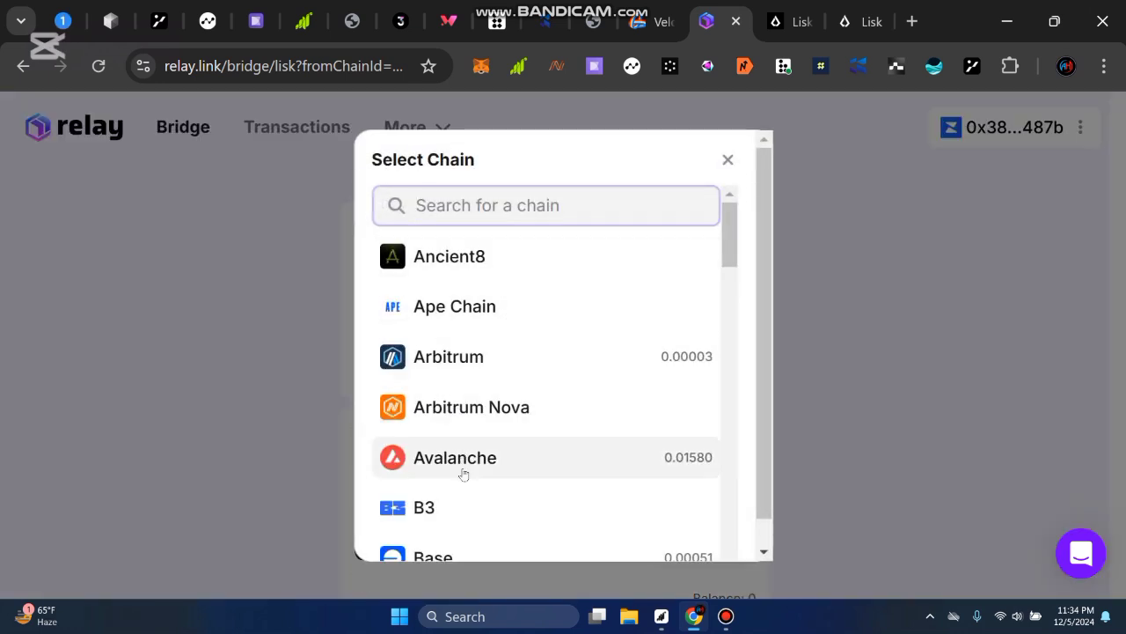
scroll(461, 467, "down", 3)
left_click(442, 343)
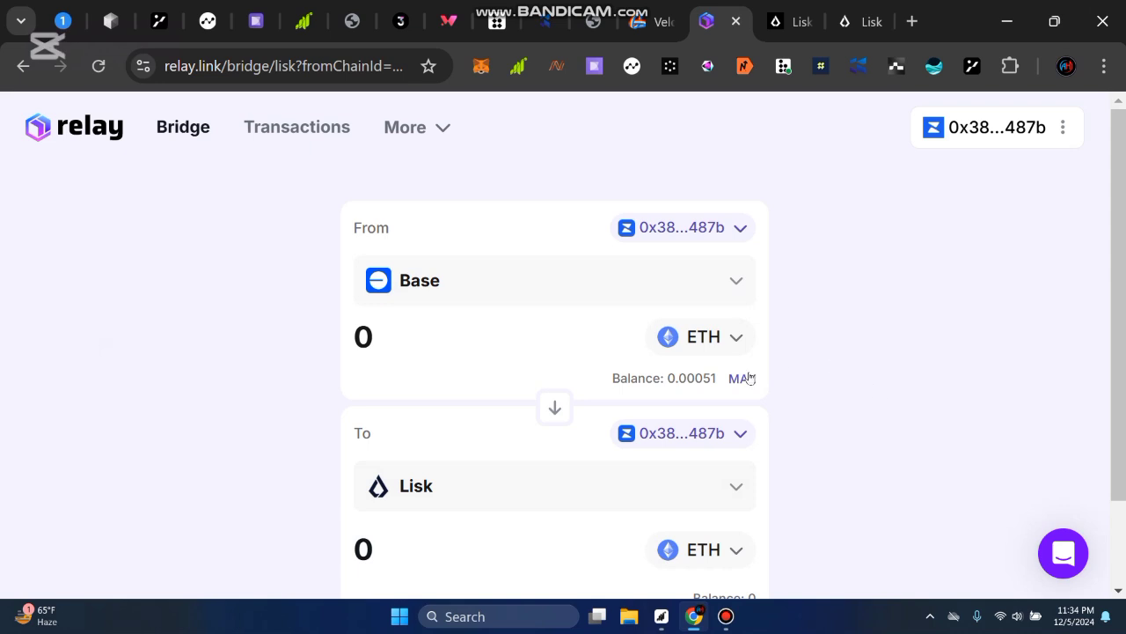
Step: Bridge the full 0.000512 ETH balance to Lisk and approve it in Zerion
left_click(735, 377)
scroll(880, 369, "down", 2)
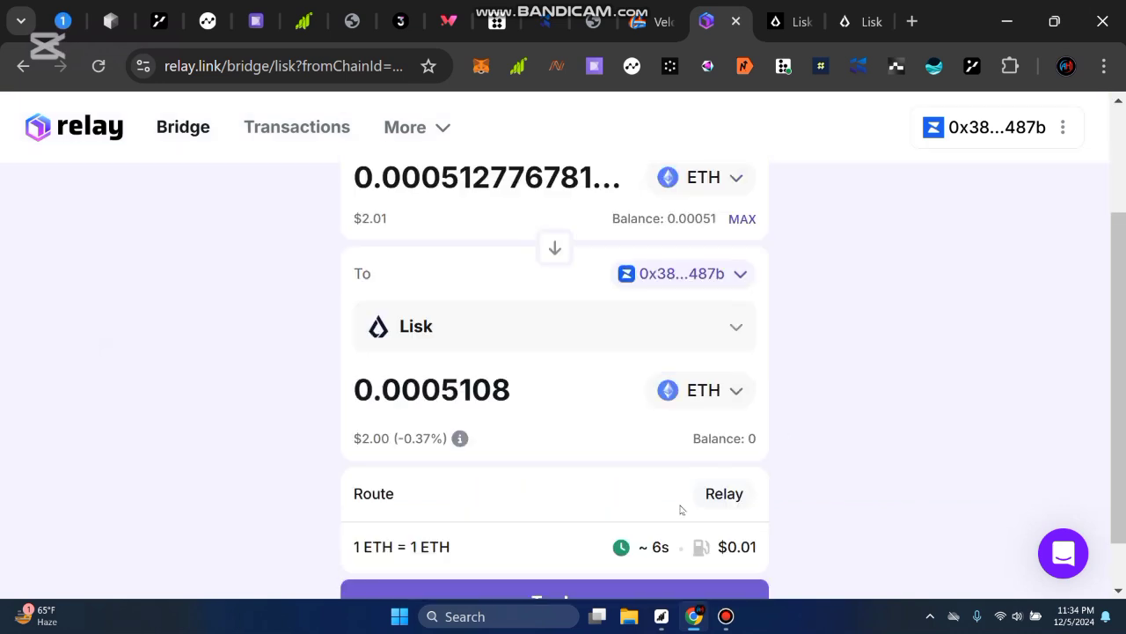
scroll(680, 510, "down", 1)
left_click(566, 543)
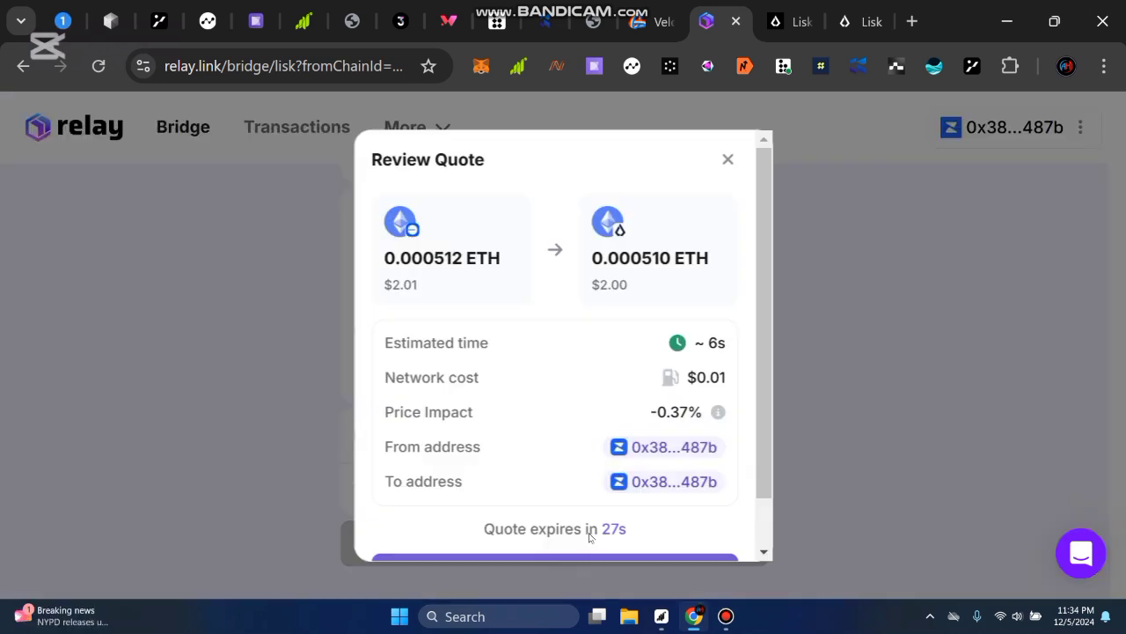
scroll(649, 382, "down", 1)
left_click(578, 533)
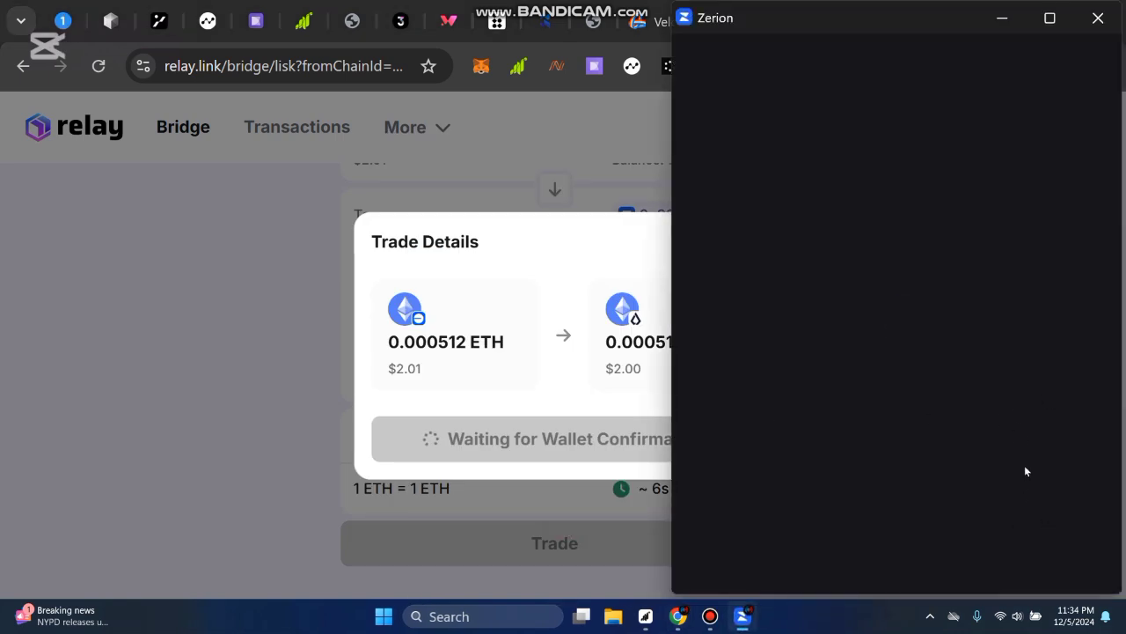
left_click(1010, 550)
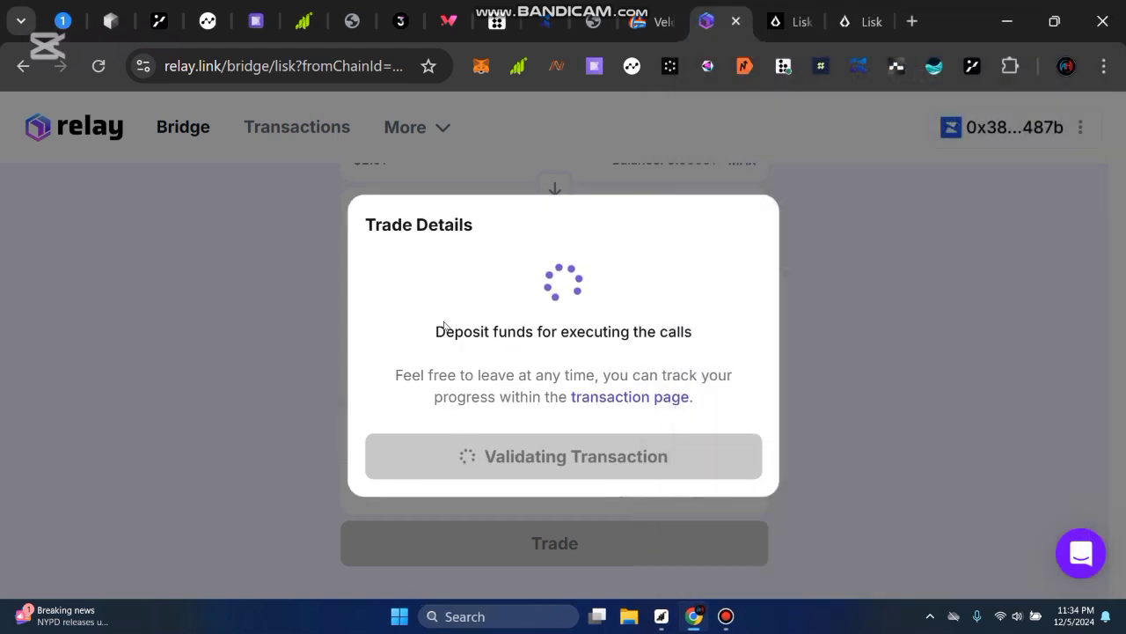
Step: Read the deposit status message, then go back to the Lisk Portal airdrop page
double_click(444, 325)
left_click_drag(428, 327, 737, 342)
left_click(727, 337)
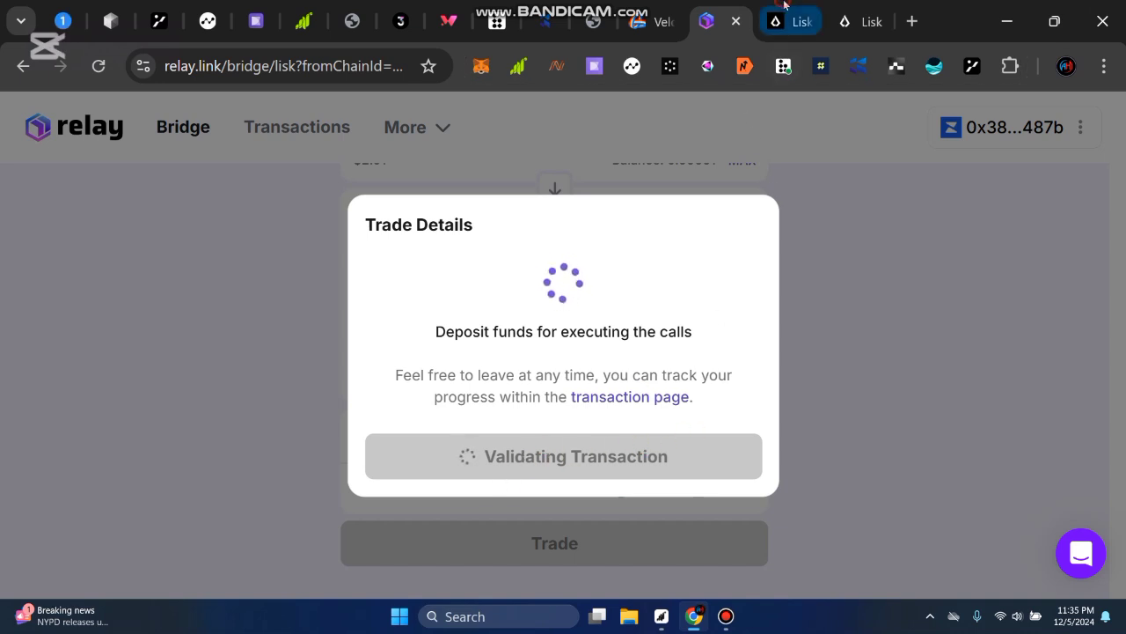
left_click(783, 5)
Step: Review the 1-transaction-per-day, Gas Expenditure and On-chain Activity tasks
left_click_drag(316, 279, 387, 283)
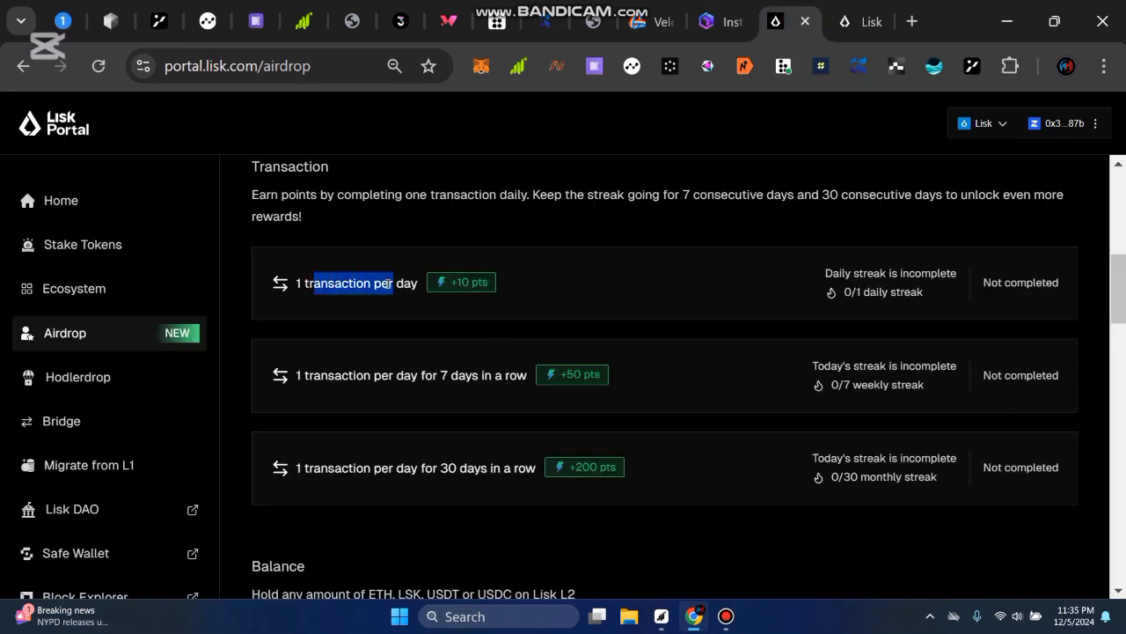
left_click(344, 294)
left_click_drag(294, 280, 414, 284)
left_click(407, 285)
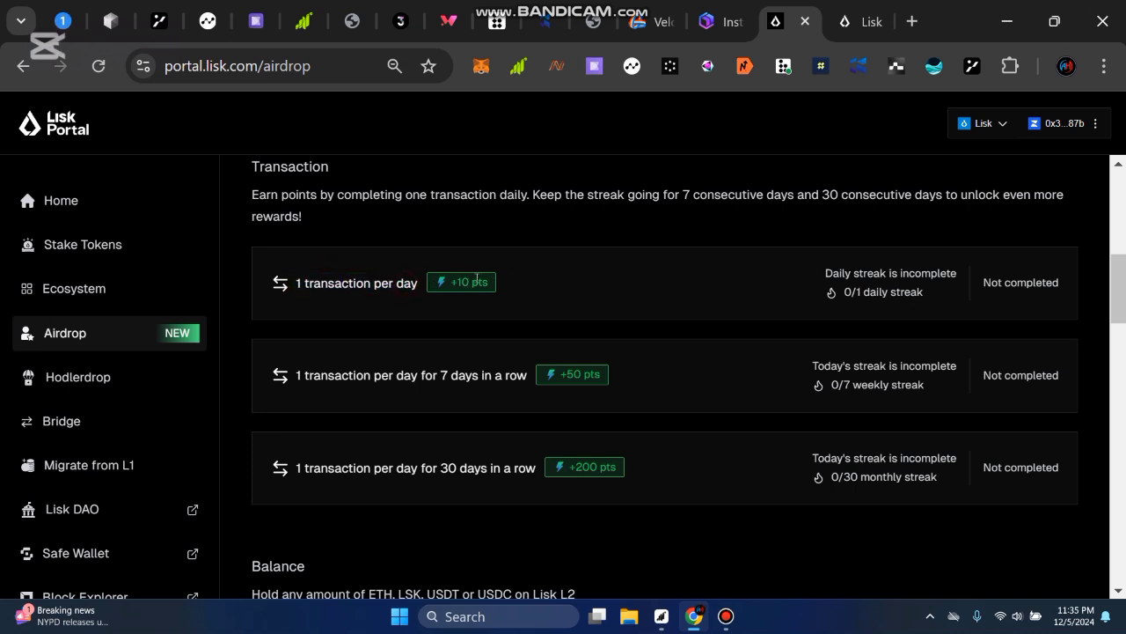
scroll(476, 279, "down", 10)
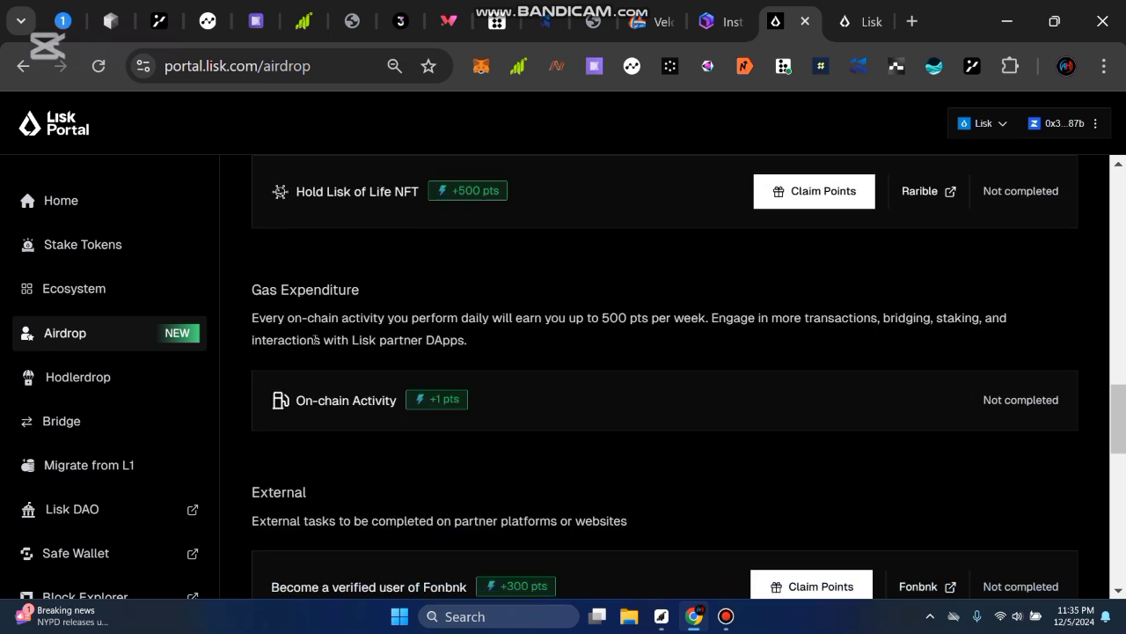
left_click_drag(255, 293, 369, 295)
left_click(364, 391)
left_click_drag(296, 402, 394, 405)
left_click(675, 344)
left_click_drag(770, 319, 307, 305)
left_click(454, 316)
Step: Claim the points for the Visit Lisk Portal Daily task
scroll(630, 350, "down", 6)
left_click_drag(384, 282, 251, 281)
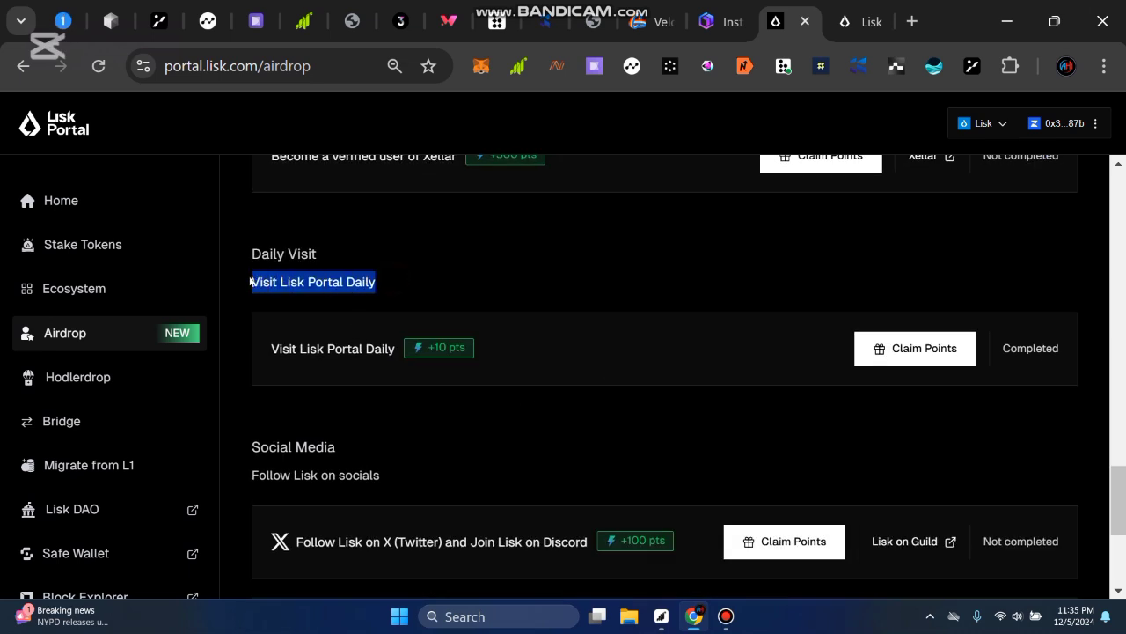
left_click(295, 291)
left_click(916, 356)
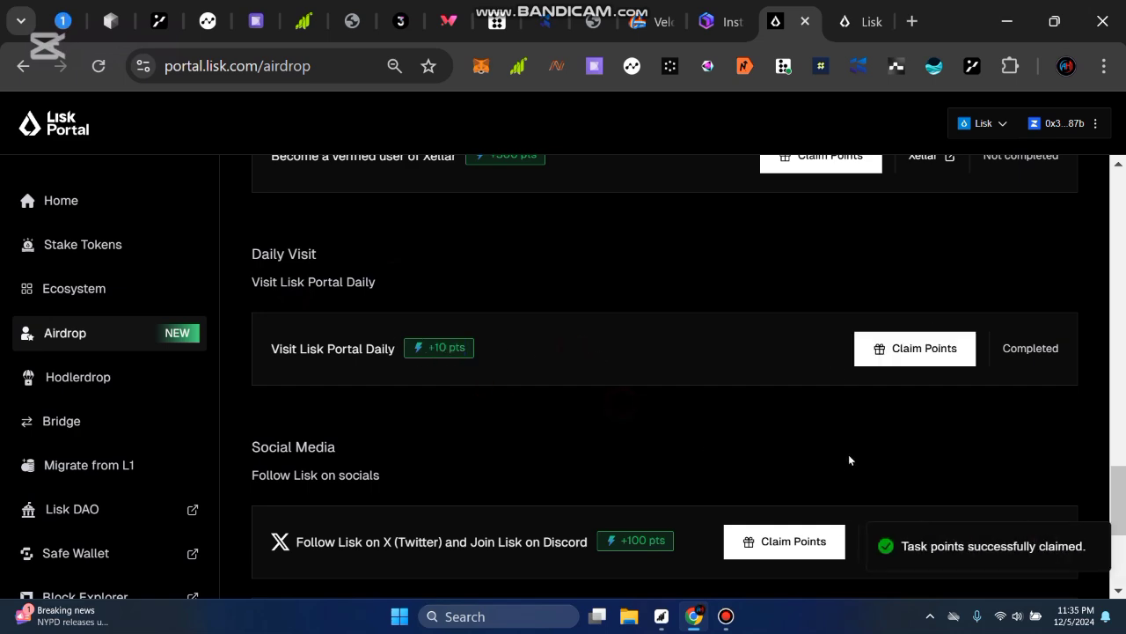
scroll(558, 410, "up", 10)
scroll(556, 396, "up", 8)
scroll(553, 390, "down", 5)
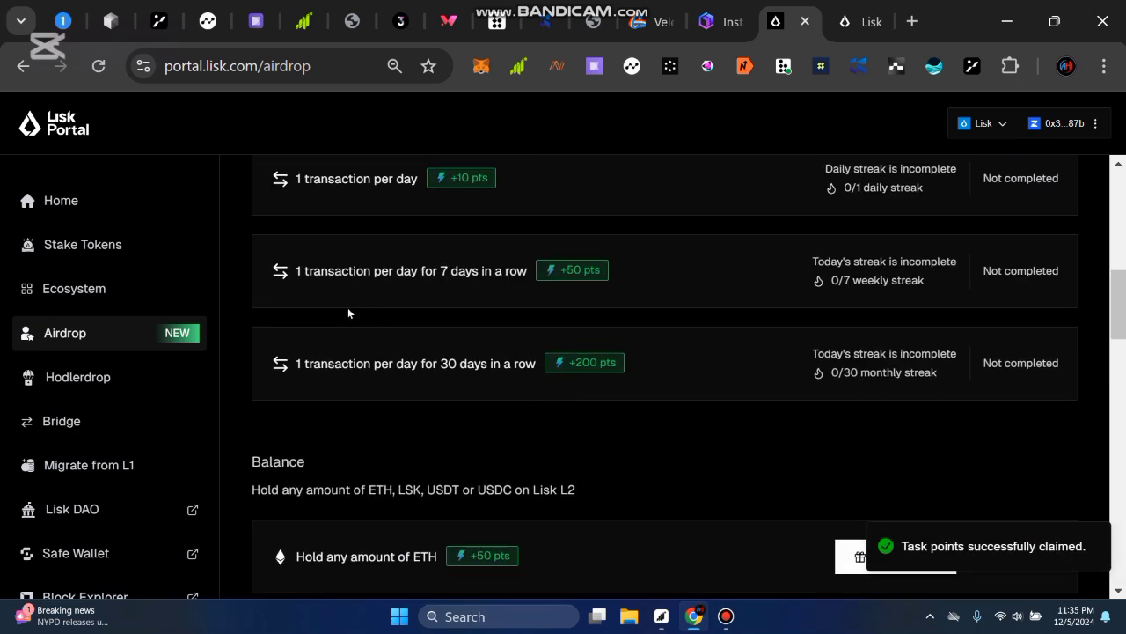
Step: Check the 7-day and 30-day streak tasks, both still incomplete
left_click_drag(296, 278, 483, 281)
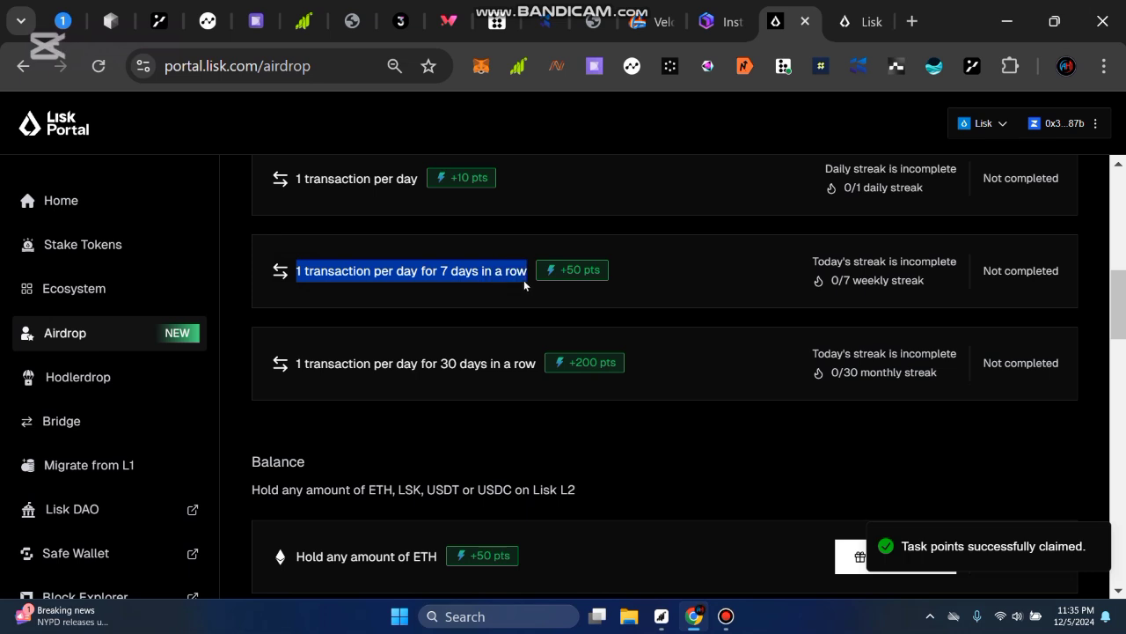
left_click(515, 281)
left_click_drag(293, 271, 527, 270)
left_click(528, 269)
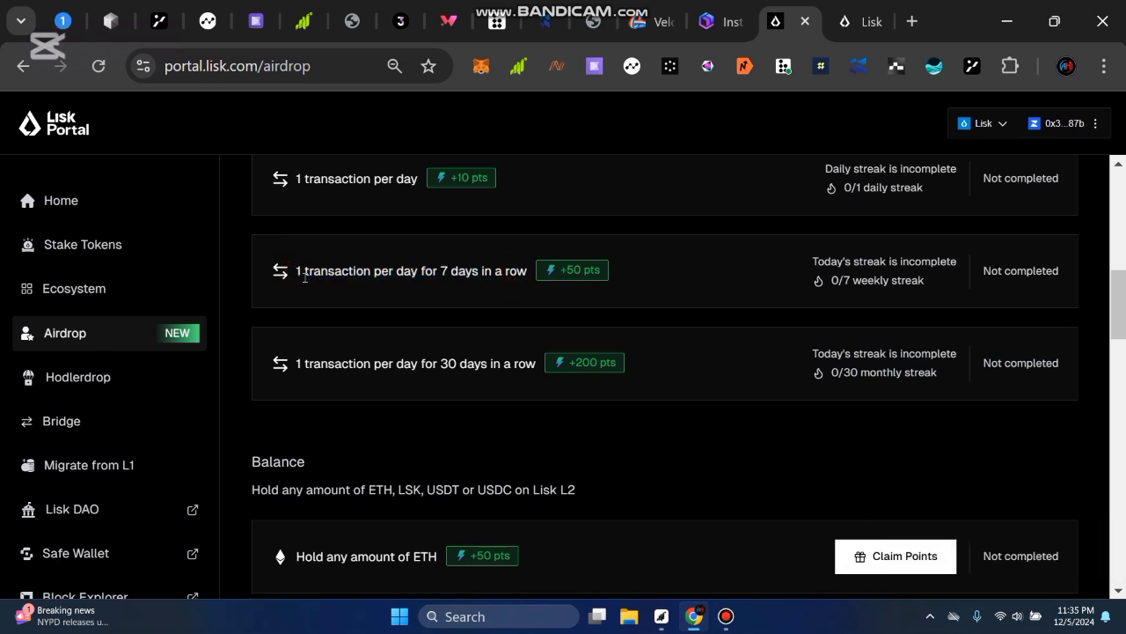
left_click_drag(298, 275, 513, 270)
left_click(503, 277)
left_click_drag(297, 368, 417, 376)
left_click_drag(502, 371, 535, 366)
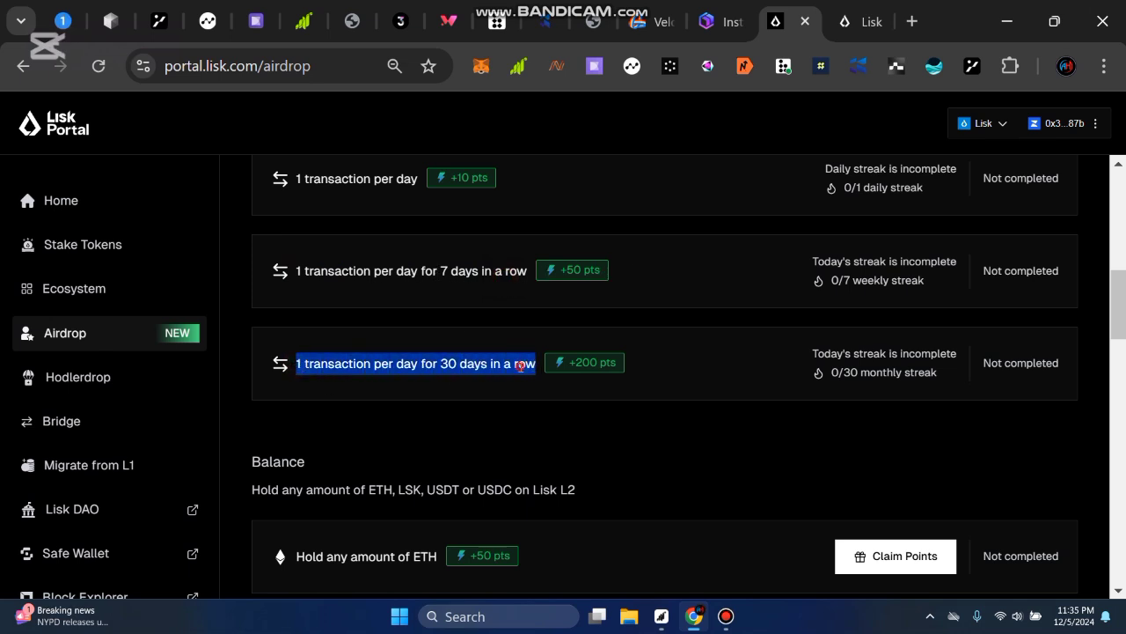
left_click(521, 366)
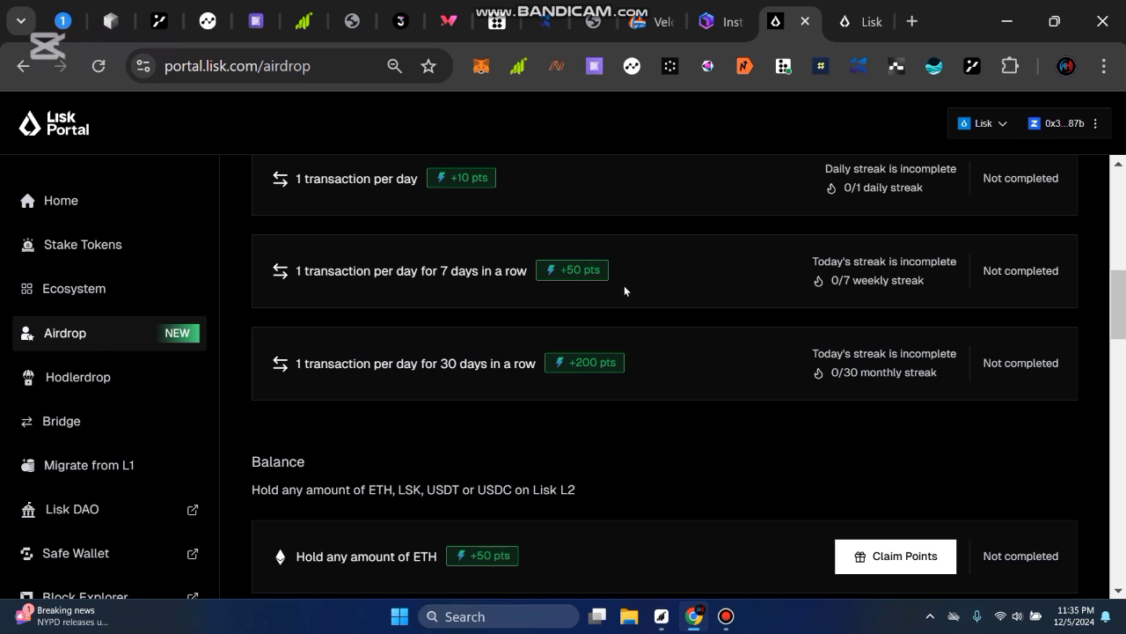
scroll(607, 383, "up", 1)
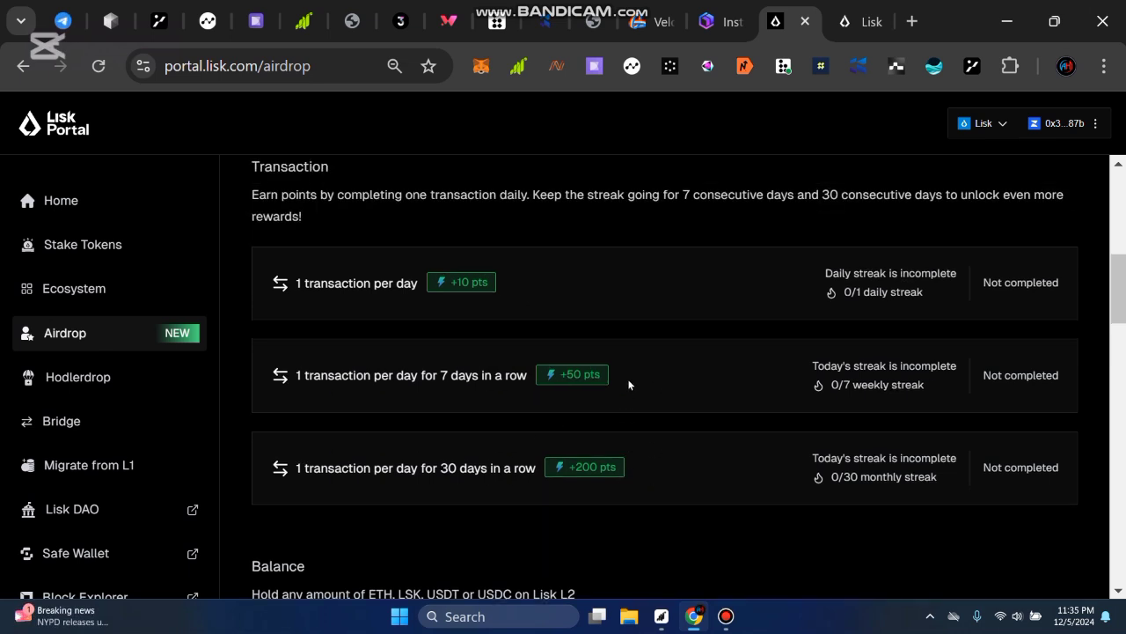
Step: Dismiss the swap summary, check the daily streak status and Lisk guild requirements, then return to the airdrop page
left_click(722, 21)
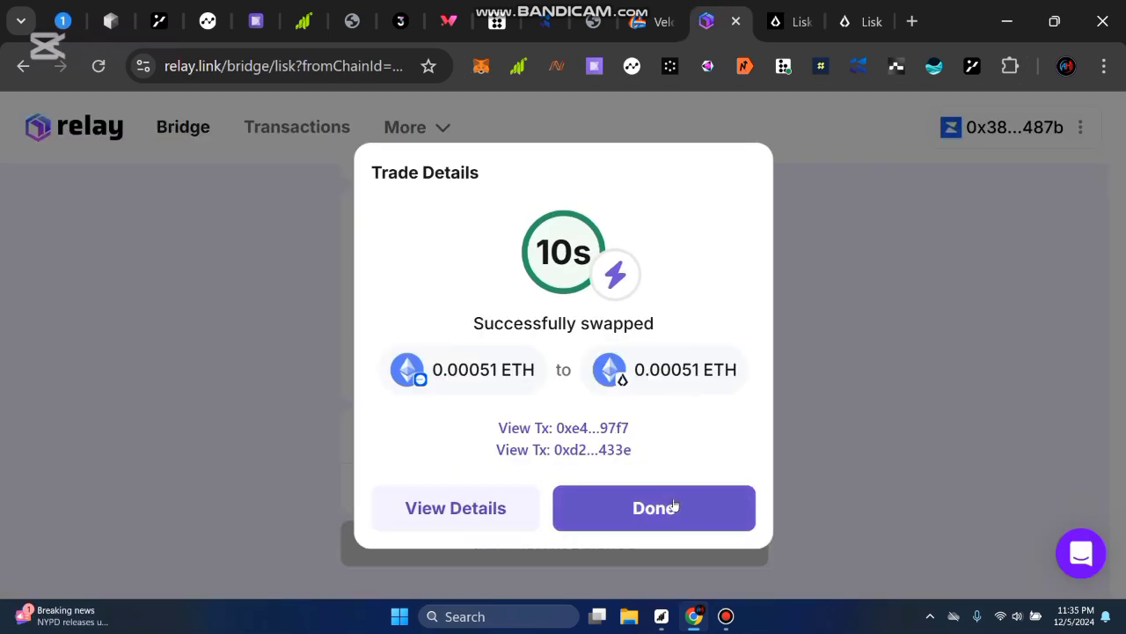
left_click(669, 510)
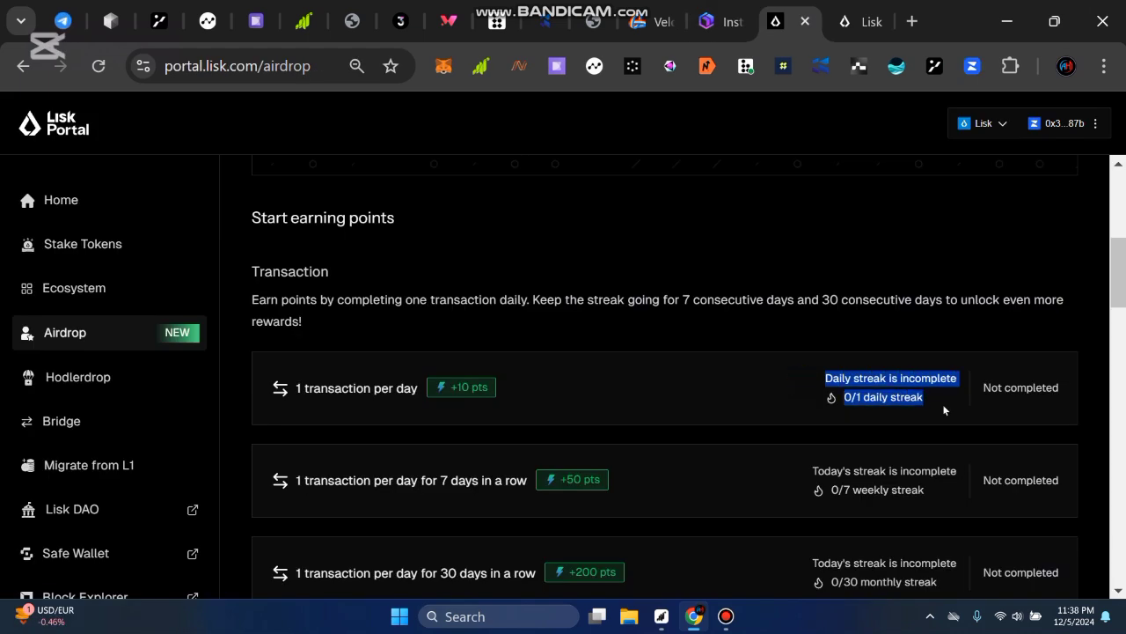
left_click(937, 403)
left_click_drag(937, 403, 822, 382)
double_click(832, 378)
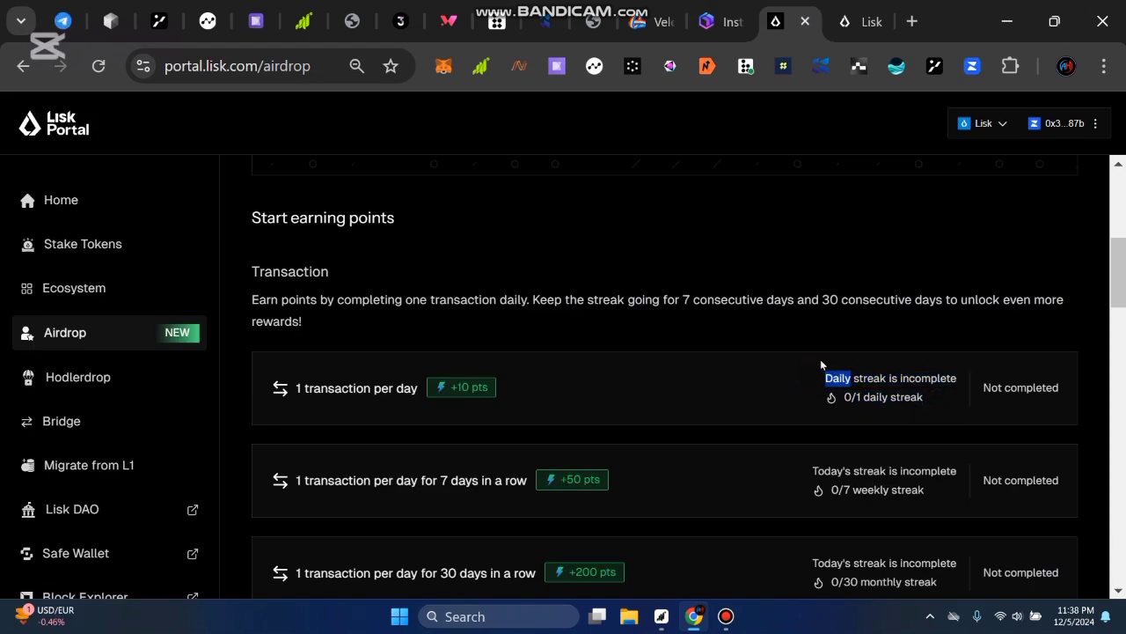
left_click(748, 374)
left_click(851, 30)
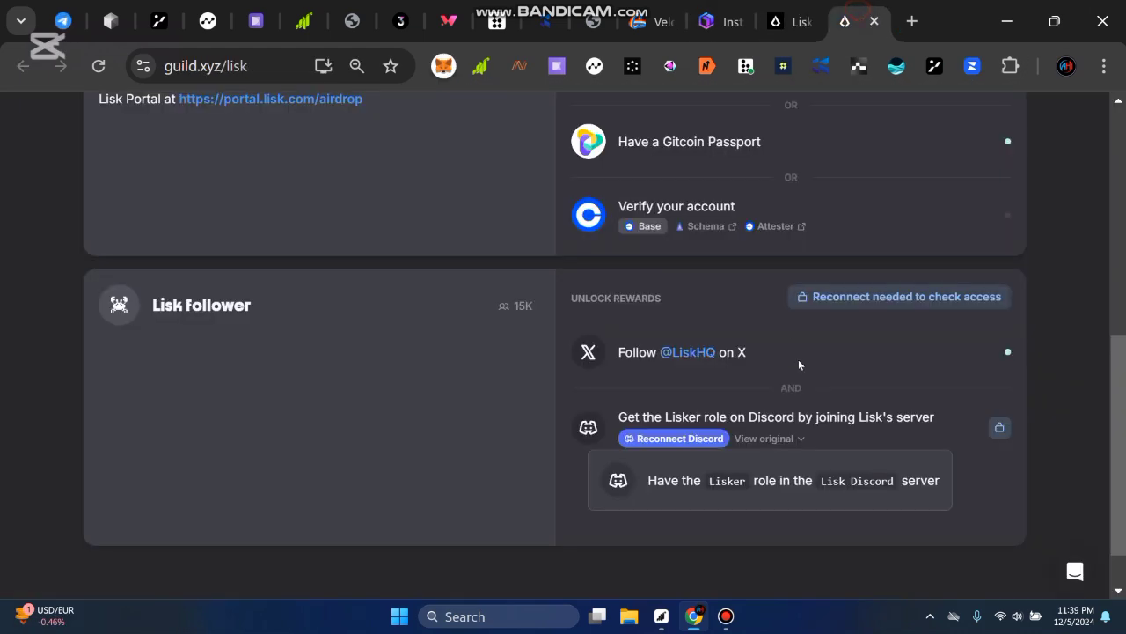
left_click(783, 21)
Step: Confirm the 'Hold any amount of ETH' task is completed for +50 pts
scroll(807, 396, "down", 5)
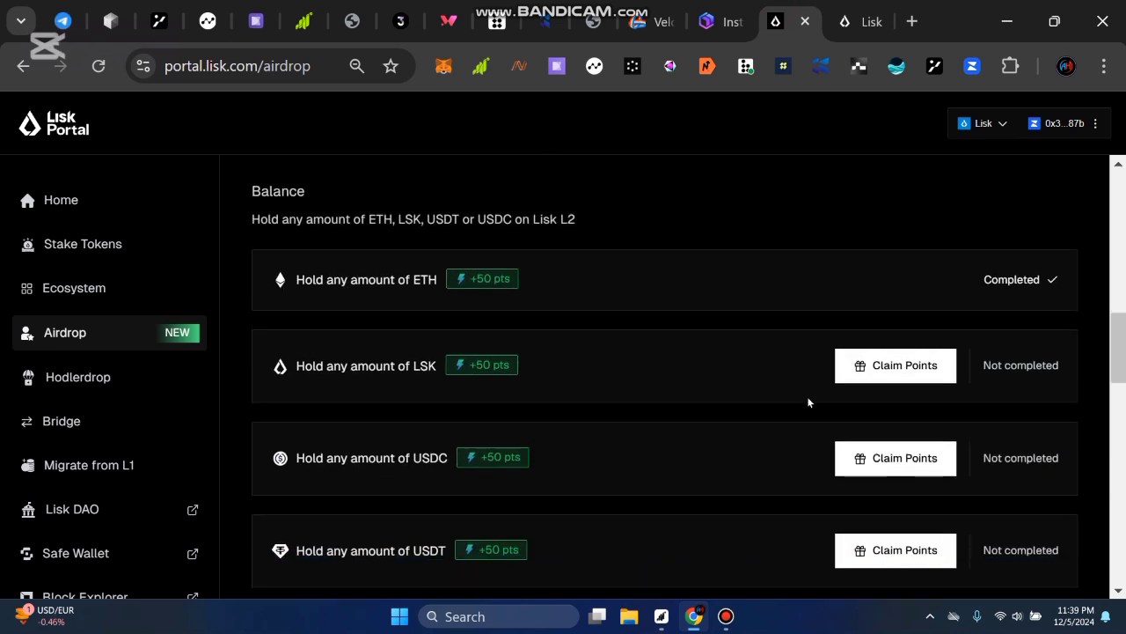
left_click_drag(297, 244, 438, 236)
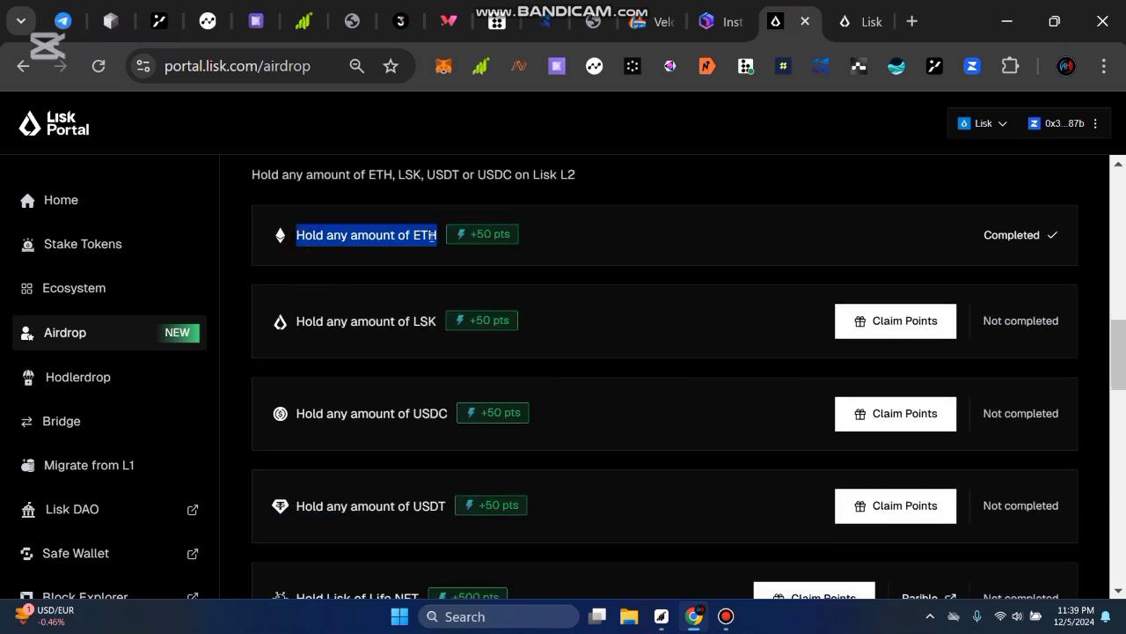
left_click(370, 236)
left_click_drag(299, 234, 447, 234)
left_click(405, 236)
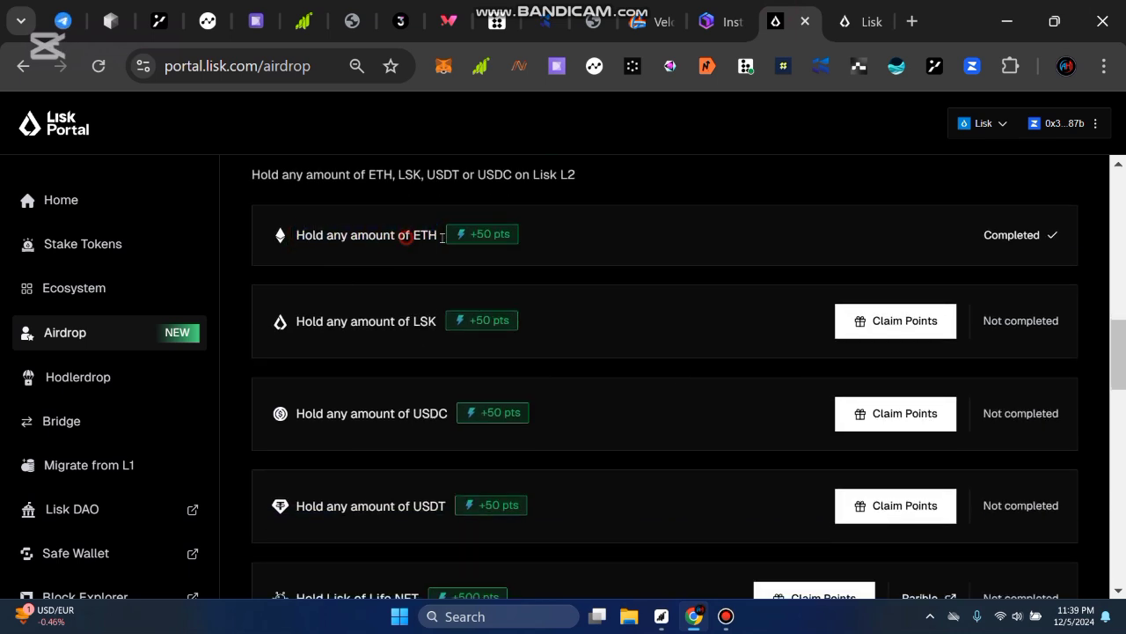
left_click_drag(529, 236, 473, 236)
left_click(824, 233)
Step: Check that the LSK and USDC holding tasks are still not completed
left_click_drag(300, 320, 437, 322)
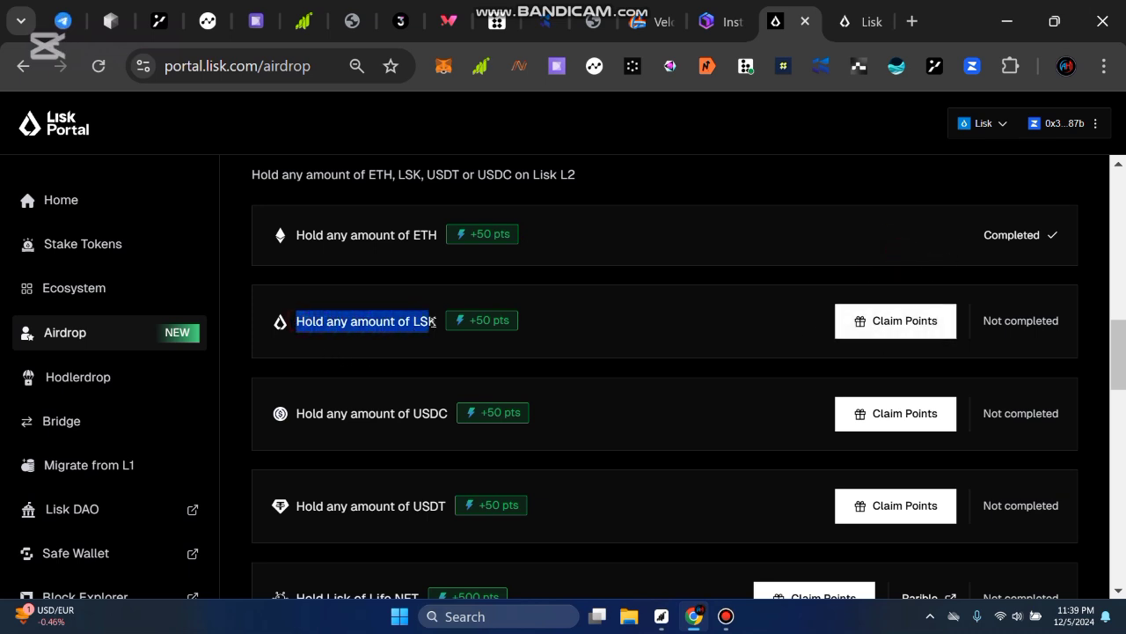
left_click(742, 458)
left_click_drag(299, 418, 446, 418)
left_click(410, 423)
left_click_drag(309, 416, 444, 415)
left_click(445, 415)
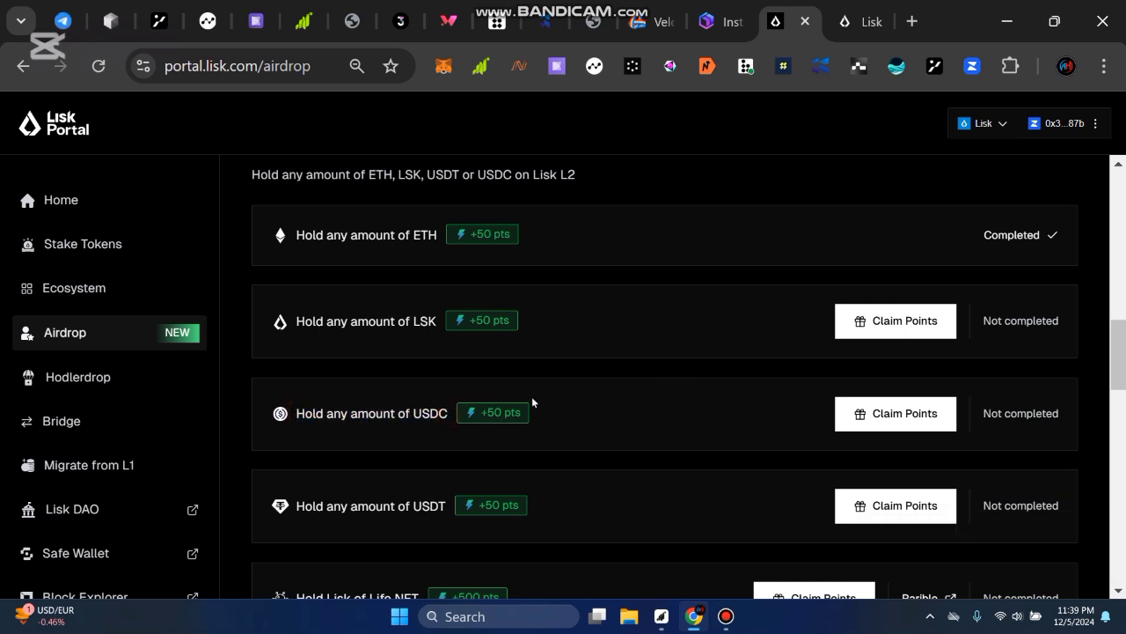
Step: On Velodrome, choose ETH as the From token and USDT on Lisk as the To token
left_click(647, 21)
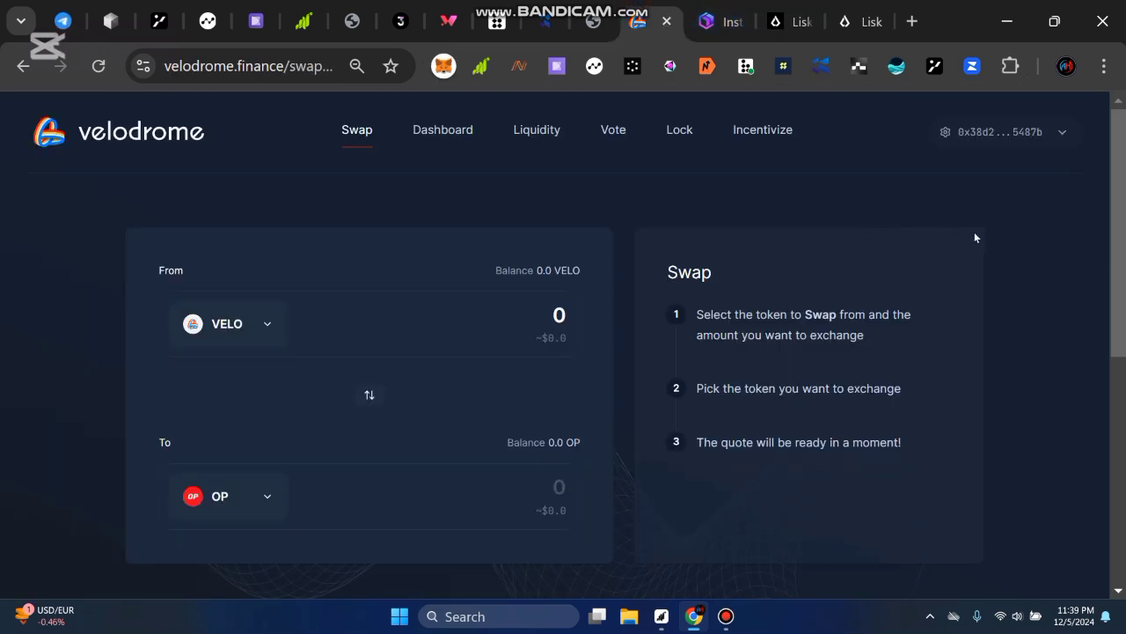
left_click_drag(671, 273, 724, 274)
left_click(729, 274)
left_click(263, 327)
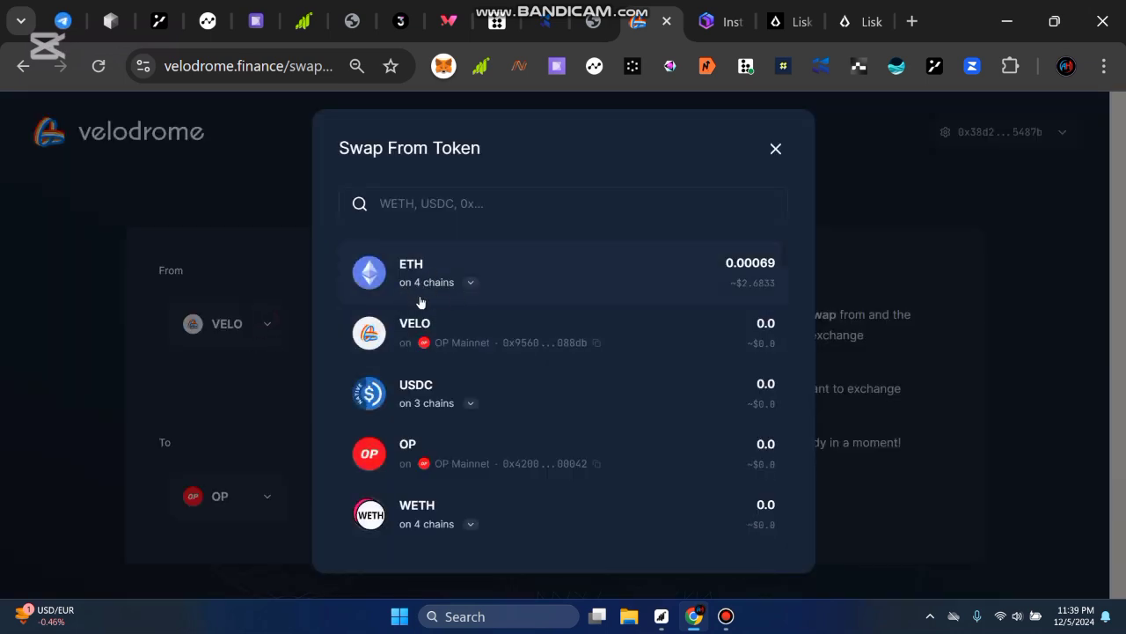
left_click(469, 283)
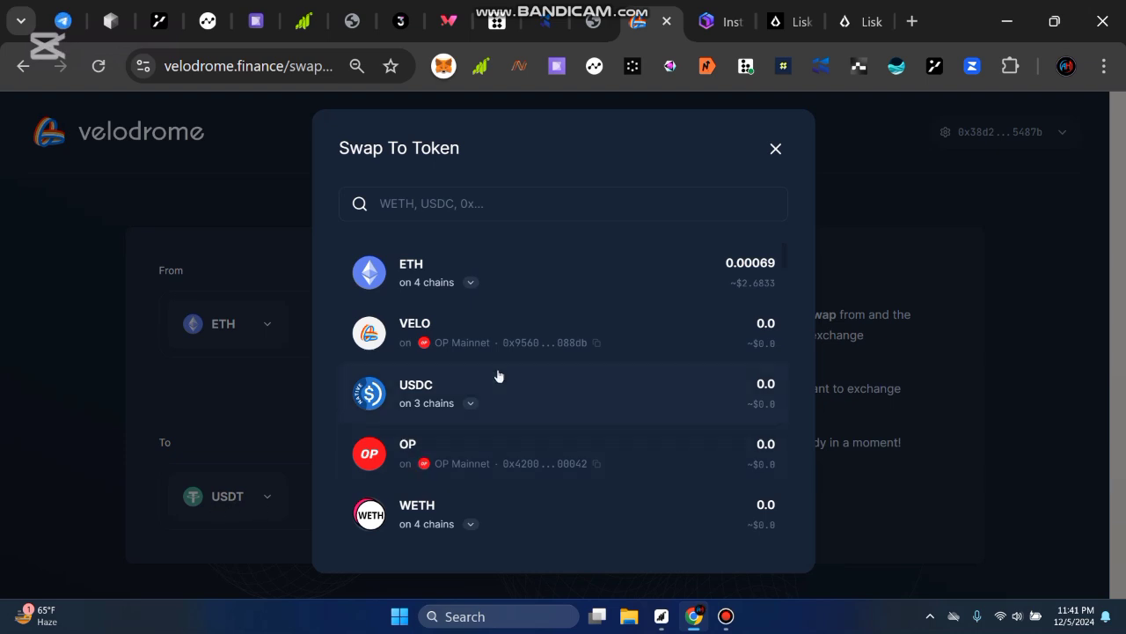
scroll(541, 373, "down", 4)
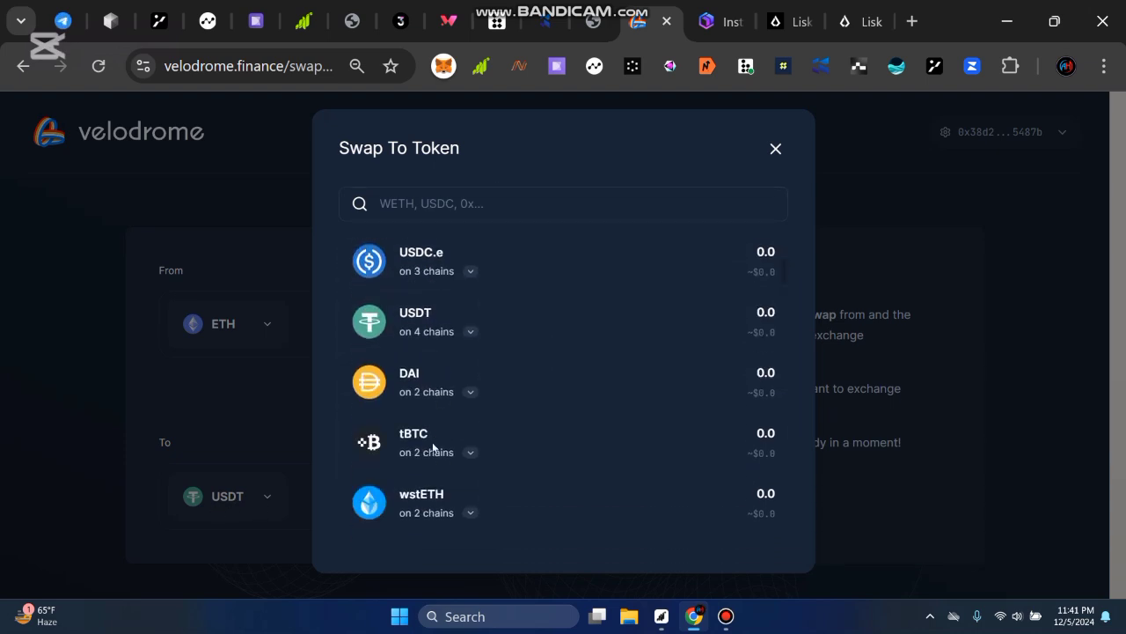
left_click(474, 331)
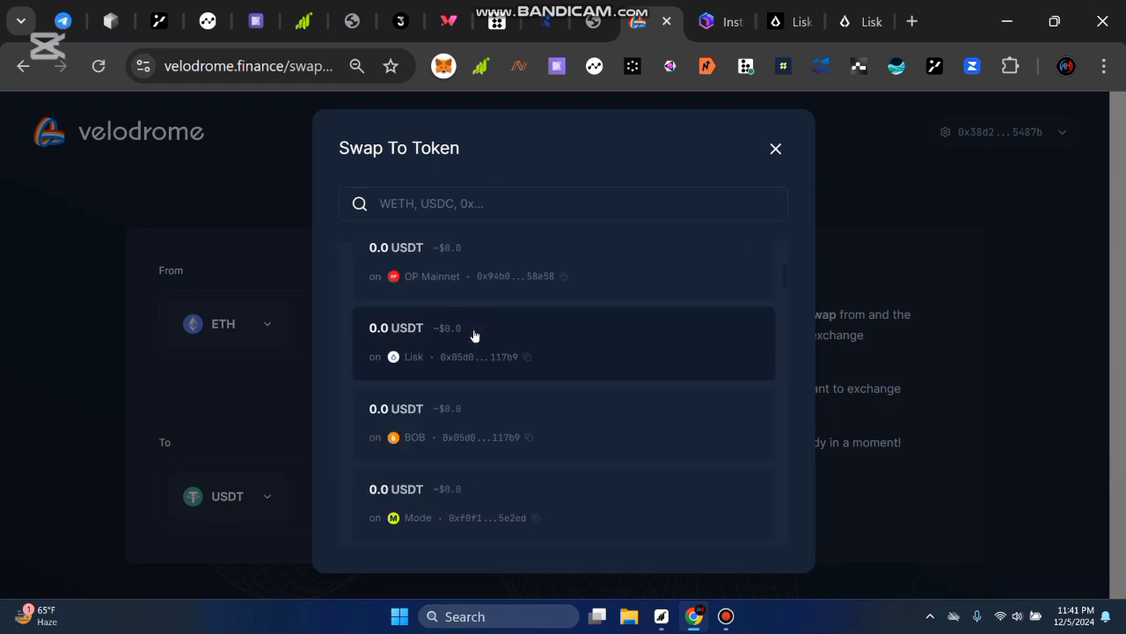
left_click(415, 361)
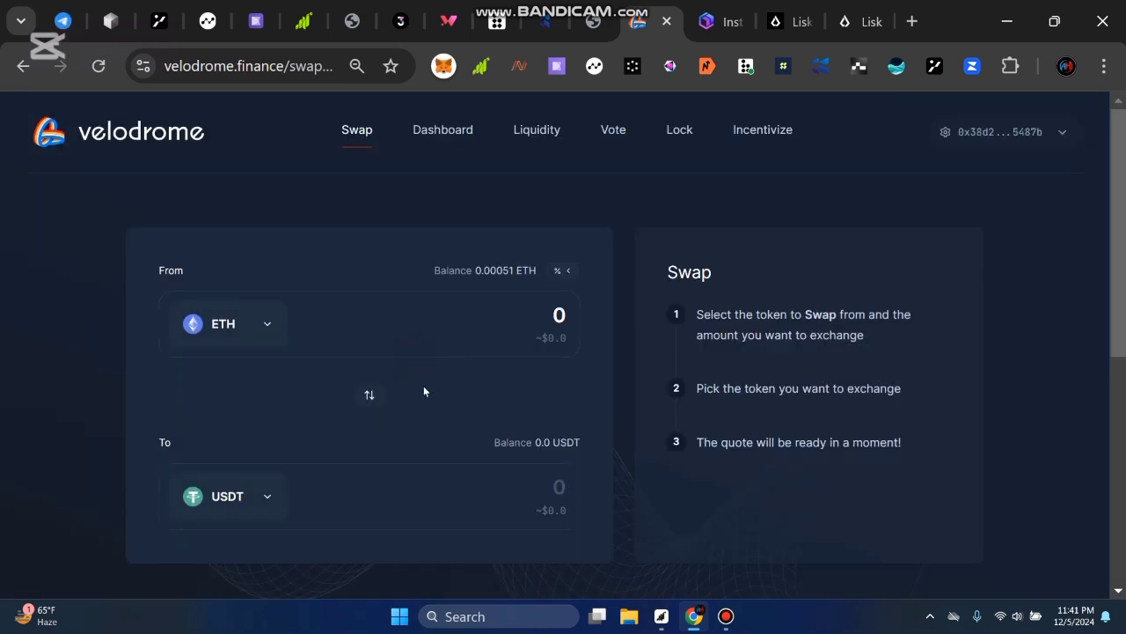
Step: Enter 0.000005 ETH as the swap amount, quoting about 0.019556 USDT
double_click(515, 312)
type("0.000001")
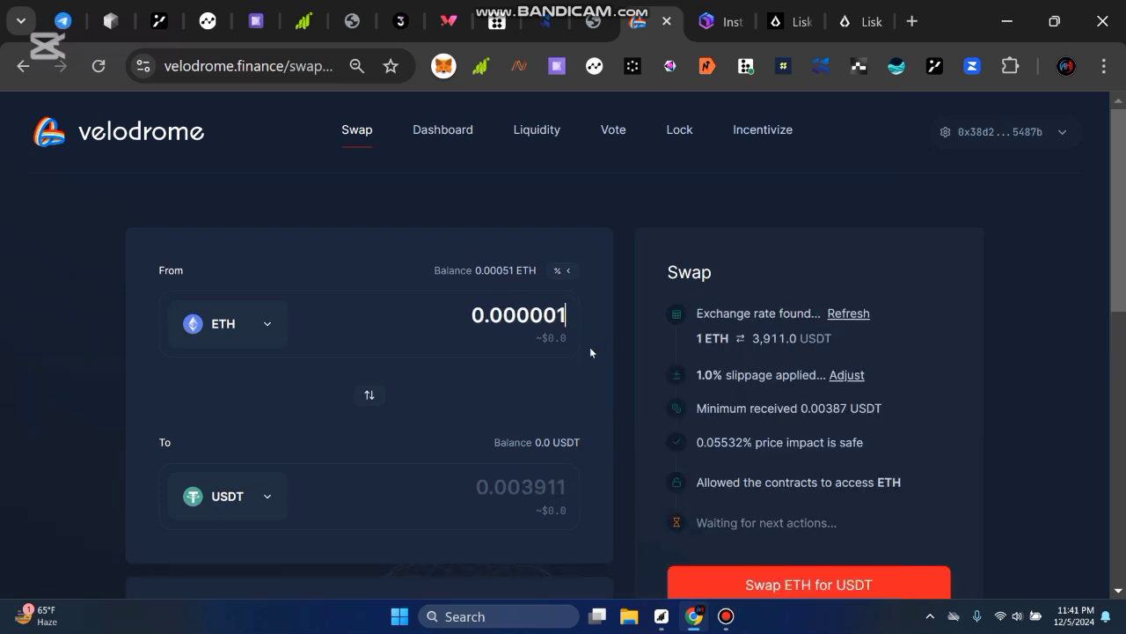
left_click(593, 357)
mouse_move(558, 314)
left_mouse_down()
mouse_move(584, 321)
mouse_move(571, 322)
left_mouse_up()
type("2")
type("3")
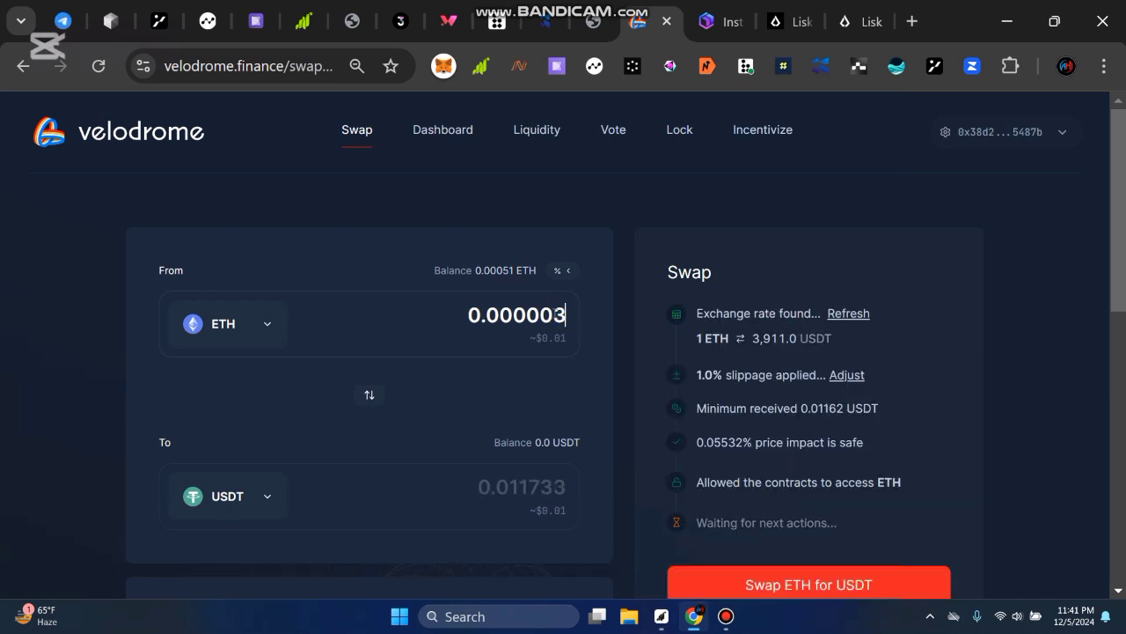
left_click_drag(564, 317, 570, 322)
type("5")
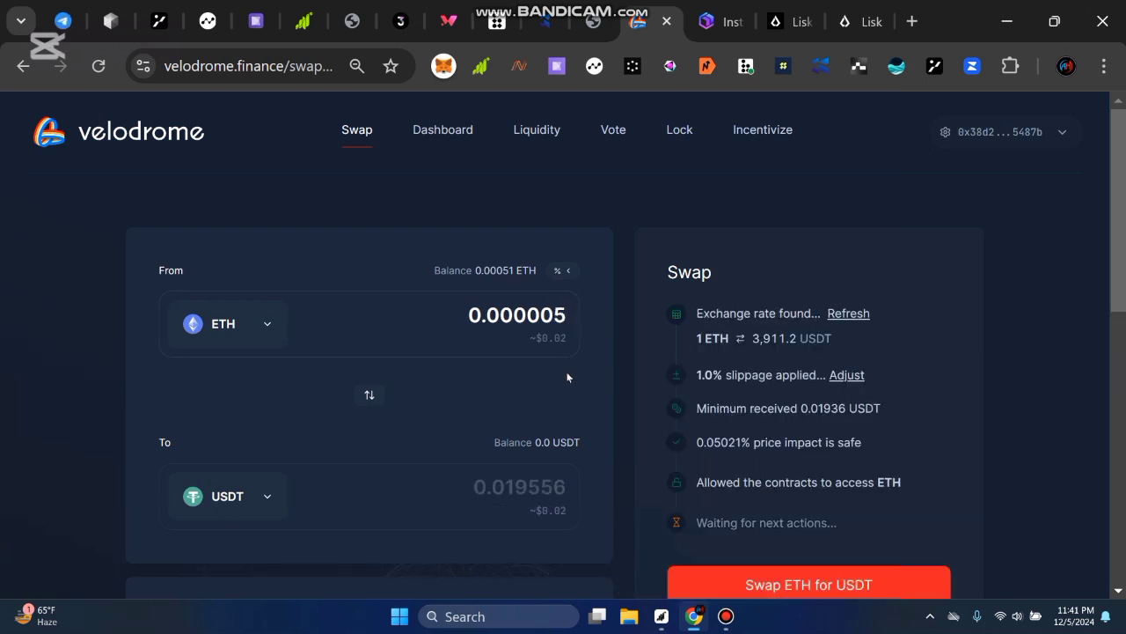
scroll(799, 558, "down", 2)
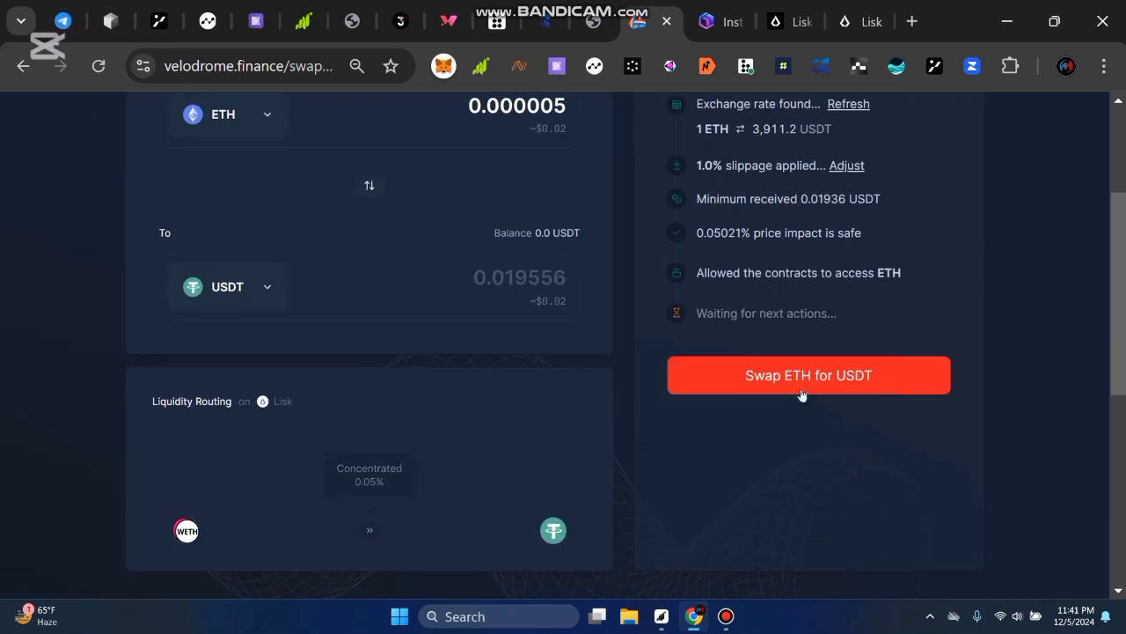
Step: Start the ETH-to-USDT swap and try approving it in Zerion, which errors
left_click(802, 376)
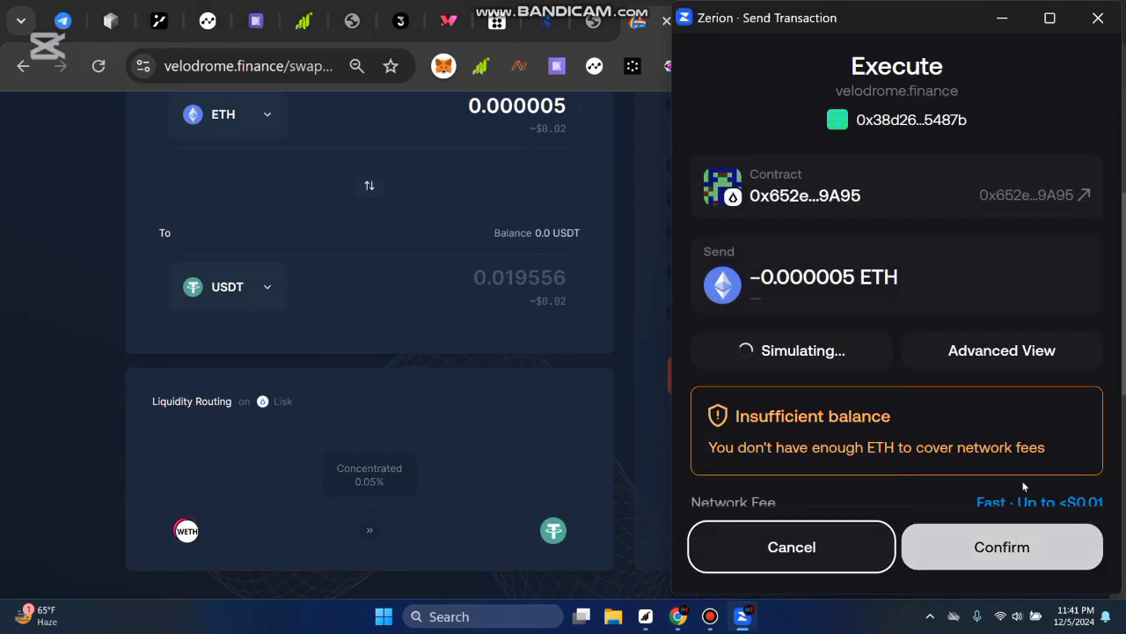
scroll(1071, 451, "down", 1)
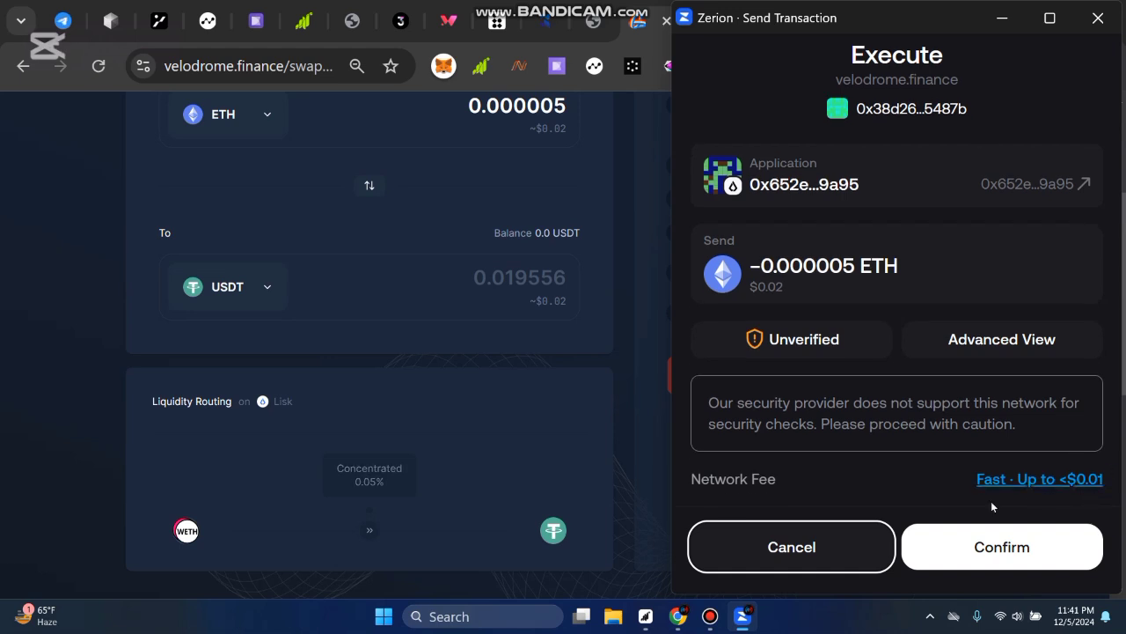
left_click(1019, 553)
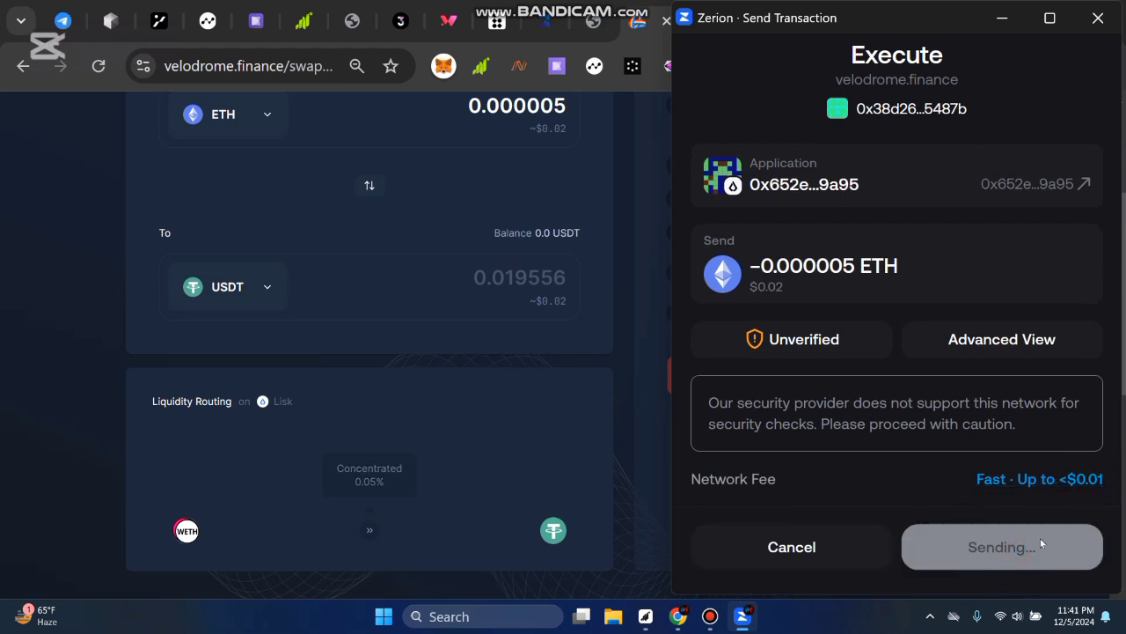
scroll(997, 457, "down", 1)
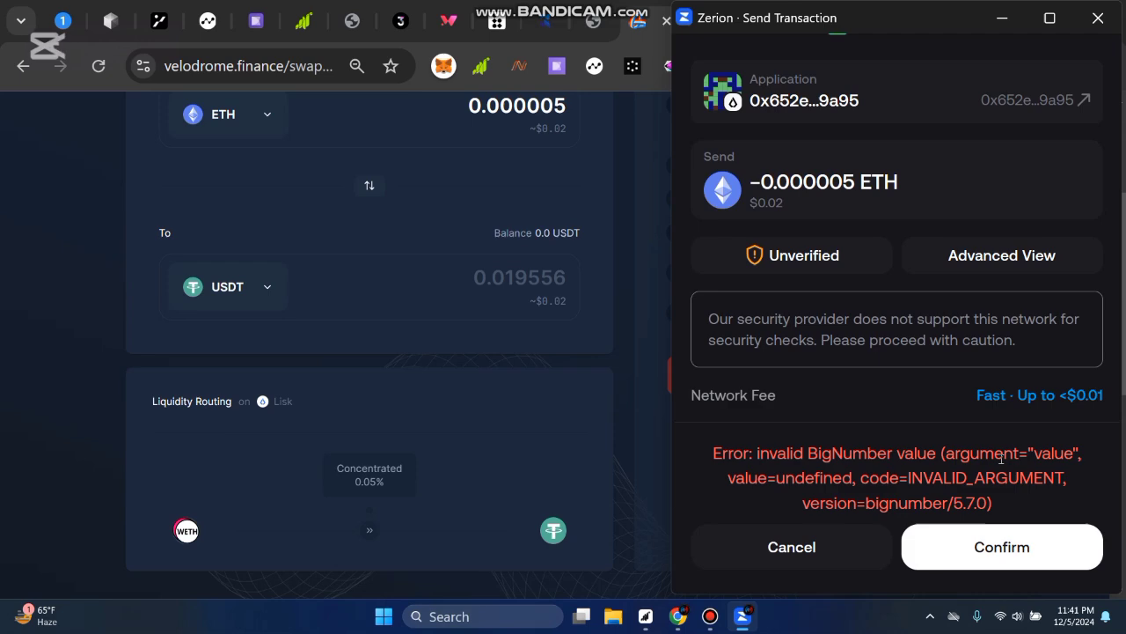
left_click(1003, 546)
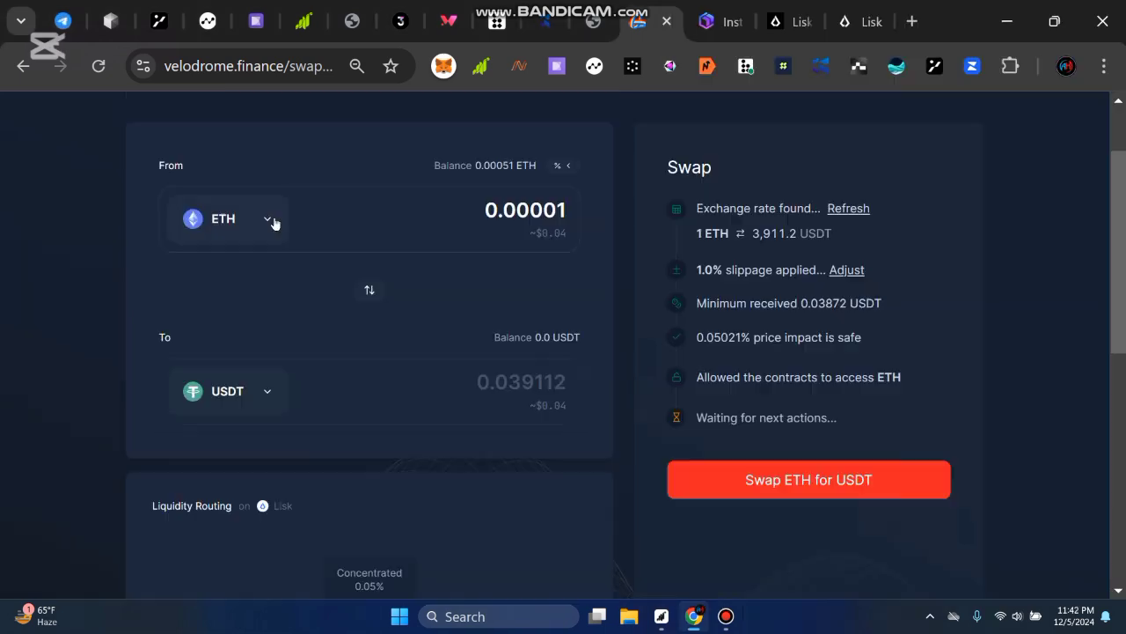
Step: Switch the source to ETH on Lisk and swap 0.00001 ETH for about 0.03911 USDT, approved in Zerion
left_click(273, 217)
left_click(472, 286)
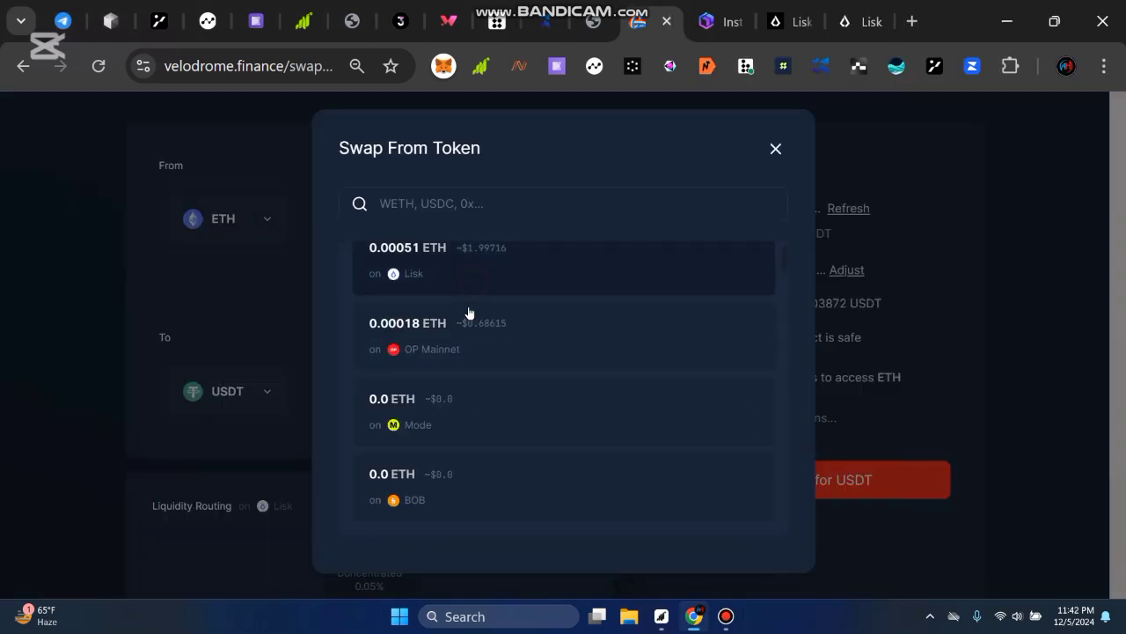
left_click(415, 278)
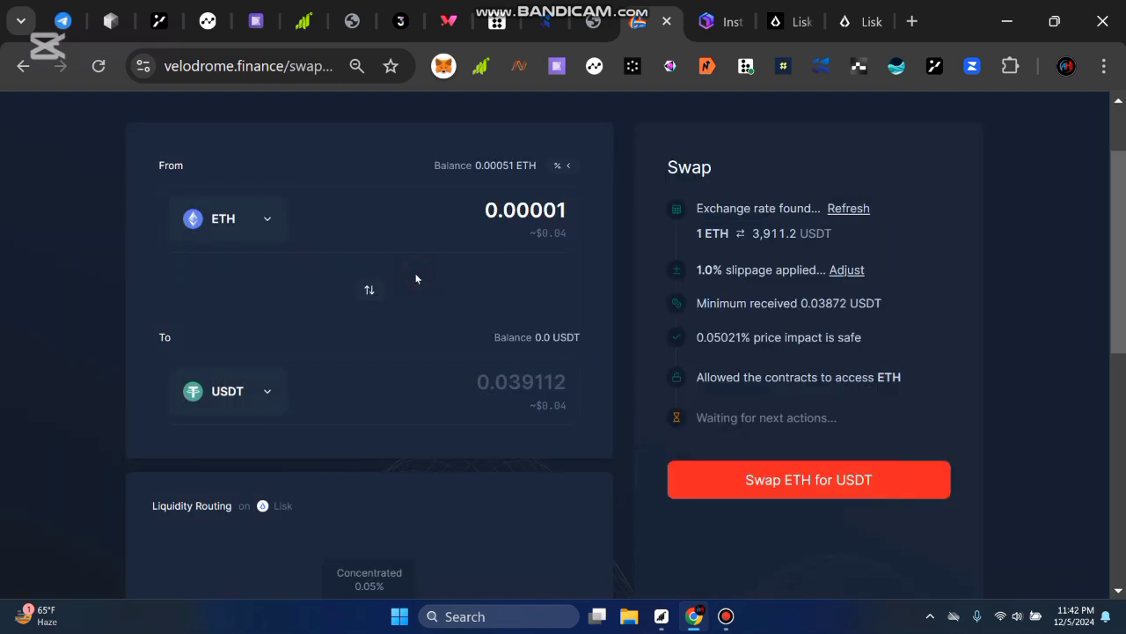
left_click(787, 479)
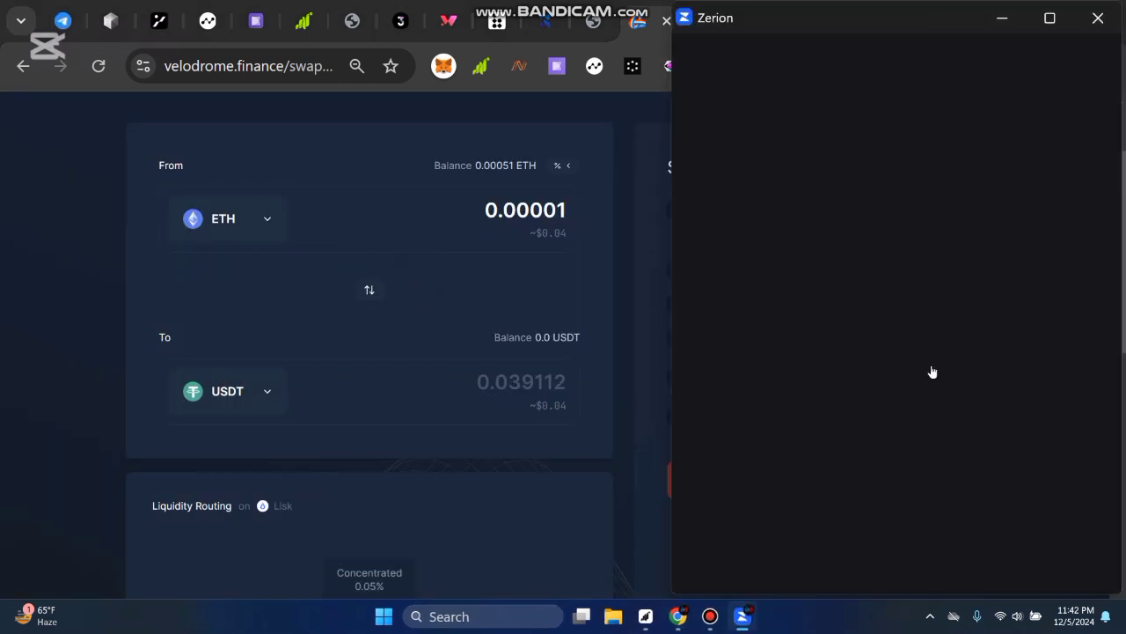
left_click(985, 547)
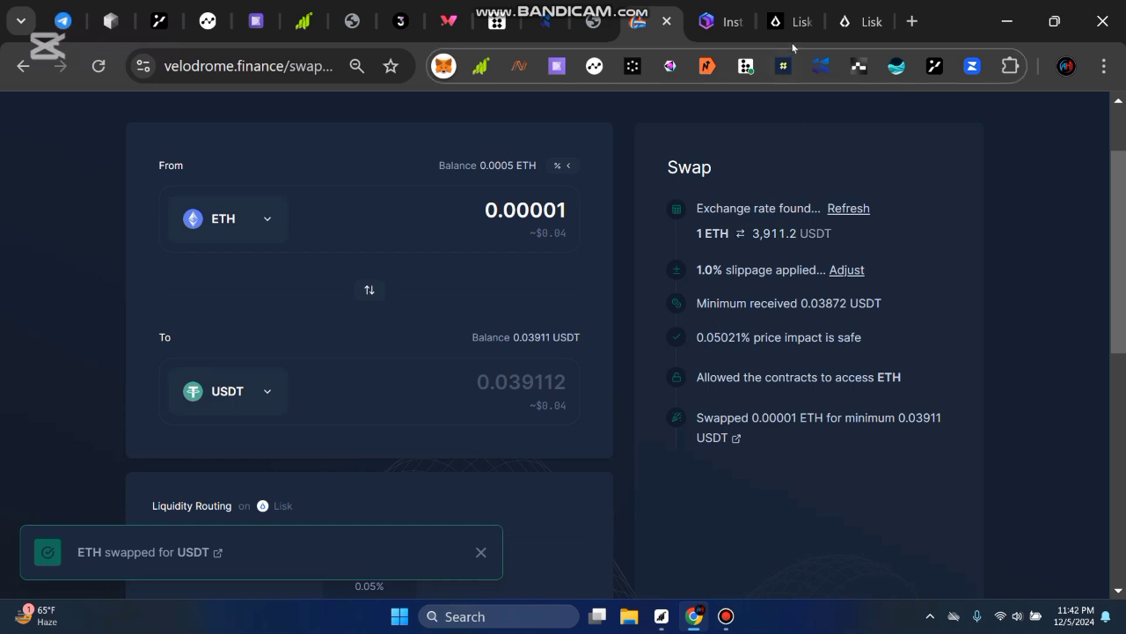
left_click(774, 21)
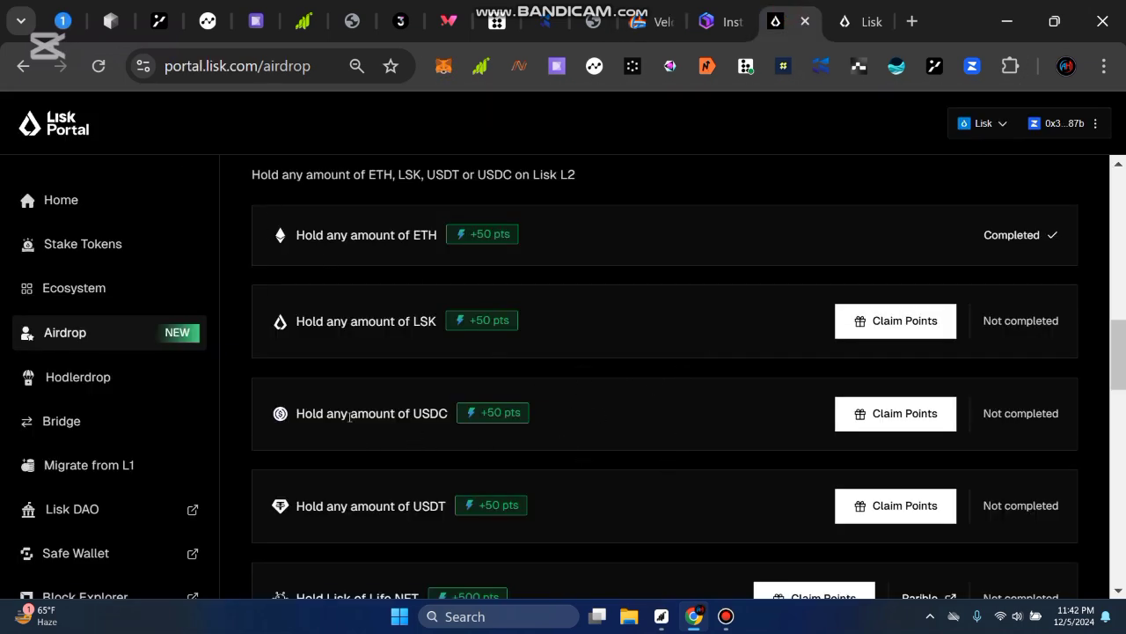
Step: Claim the USDT holding points, bringing the total to 110, and note the USDC task remains incomplete
double_click(889, 514)
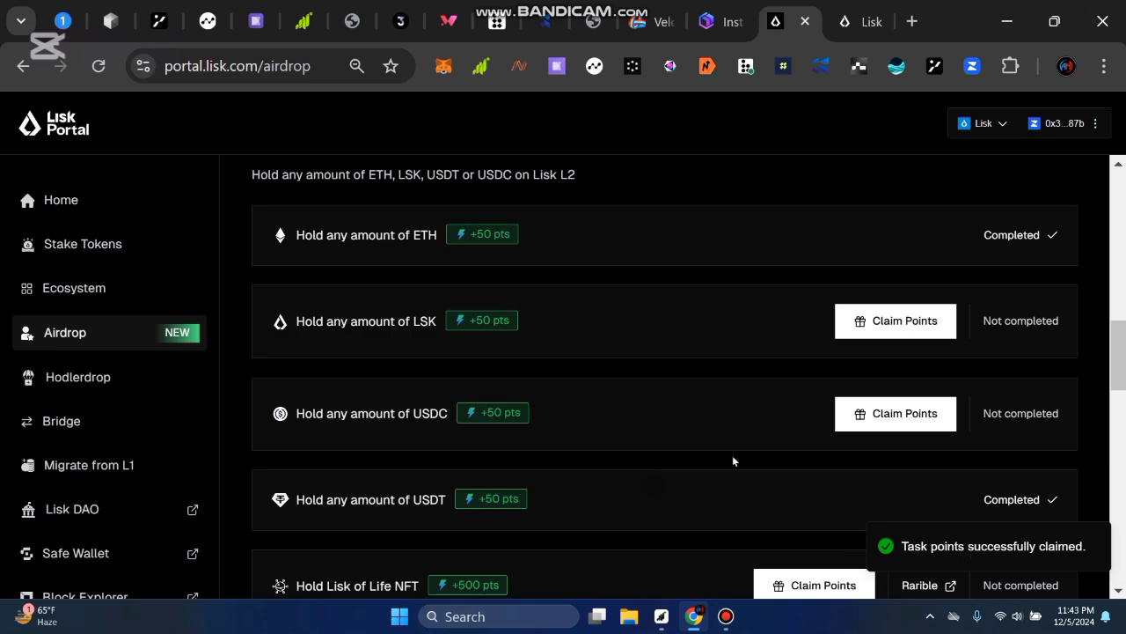
scroll(724, 449, "up", 10)
double_click(425, 440)
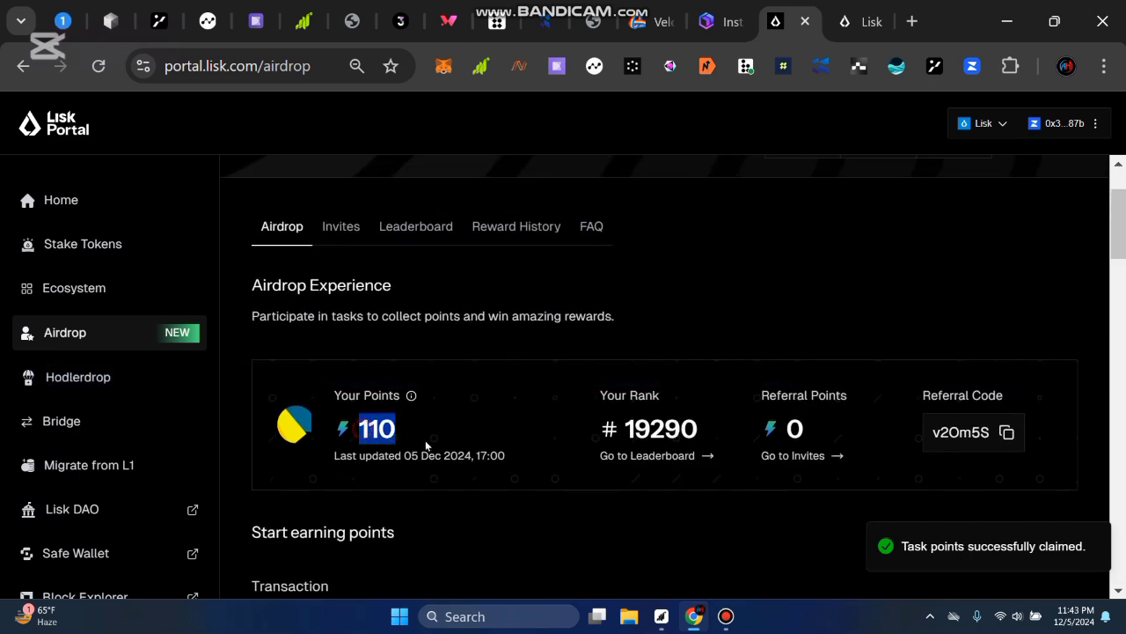
left_click(425, 440)
scroll(774, 489, "down", 10)
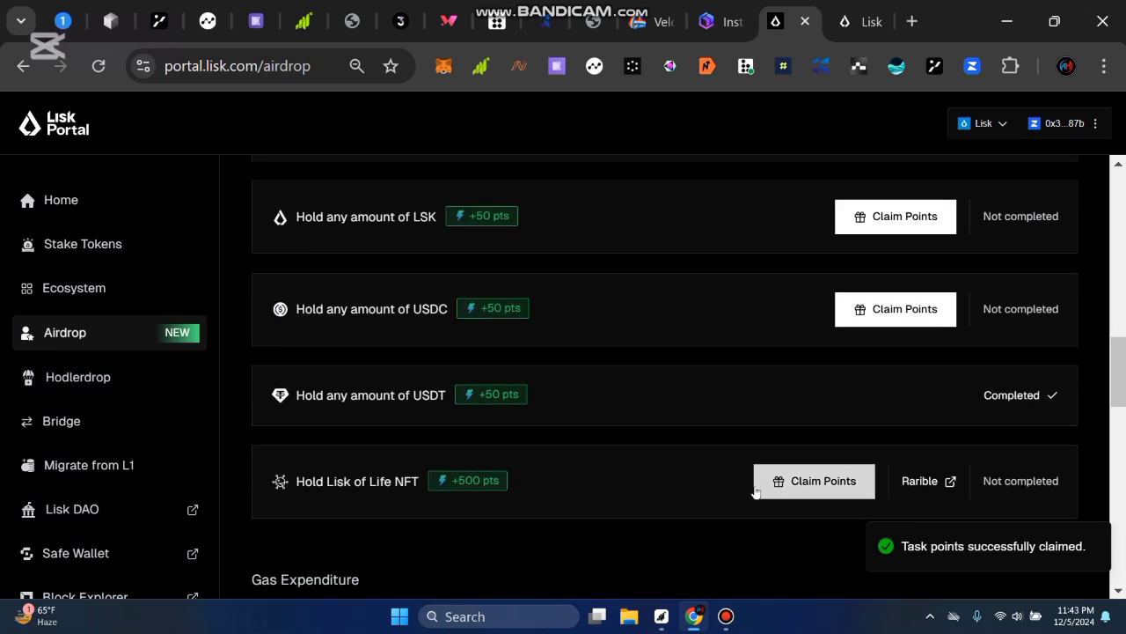
left_click_drag(414, 309, 439, 308)
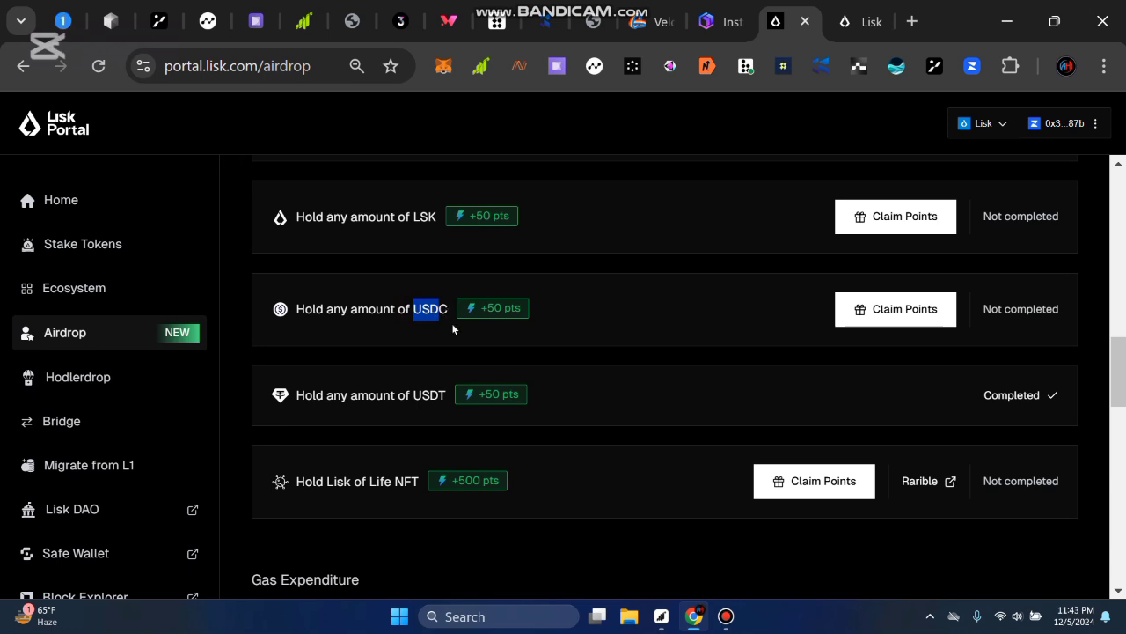
left_click(625, 361)
Step: Pick ETH on Lisk as the From token and USDC.e as the To token
left_click(651, 21)
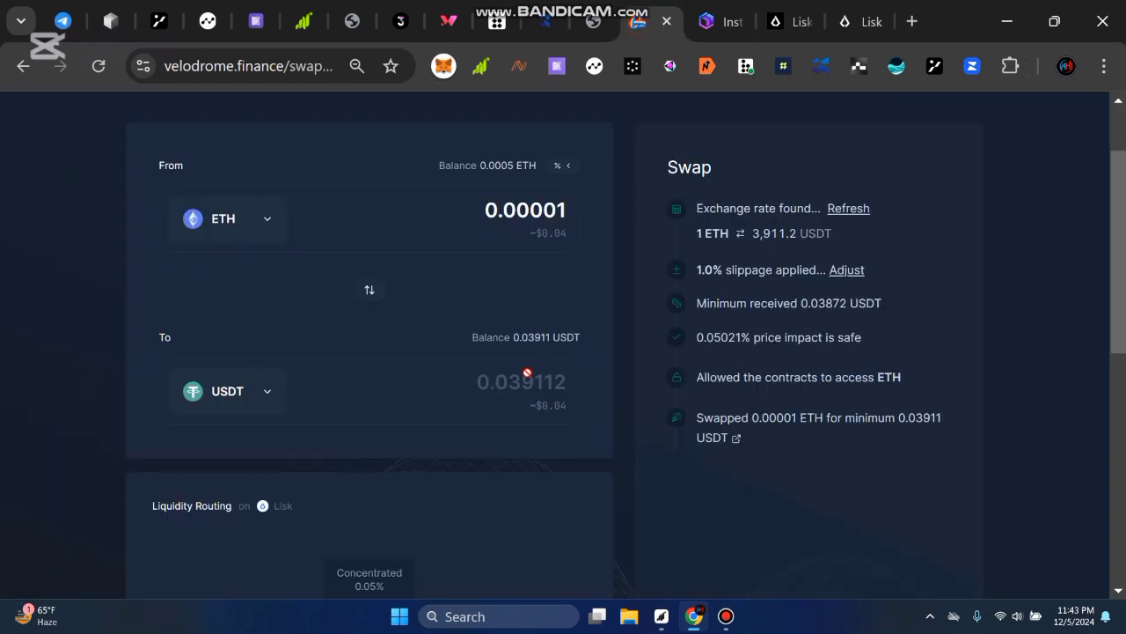
left_click(273, 390)
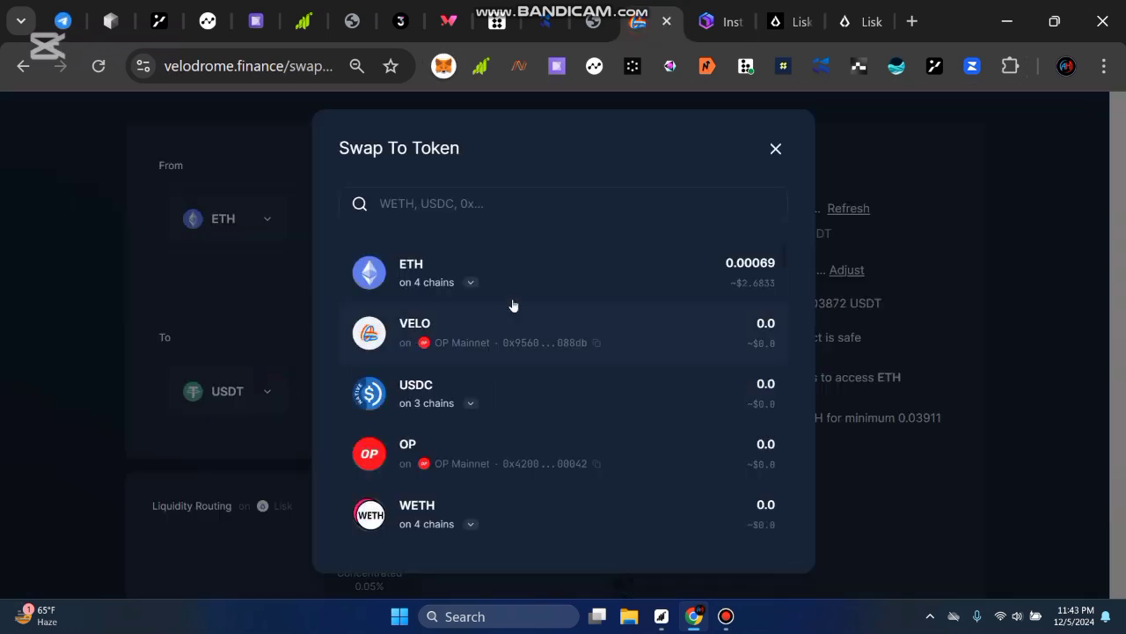
scroll(515, 367, "down", 3)
scroll(516, 388, "down", 5)
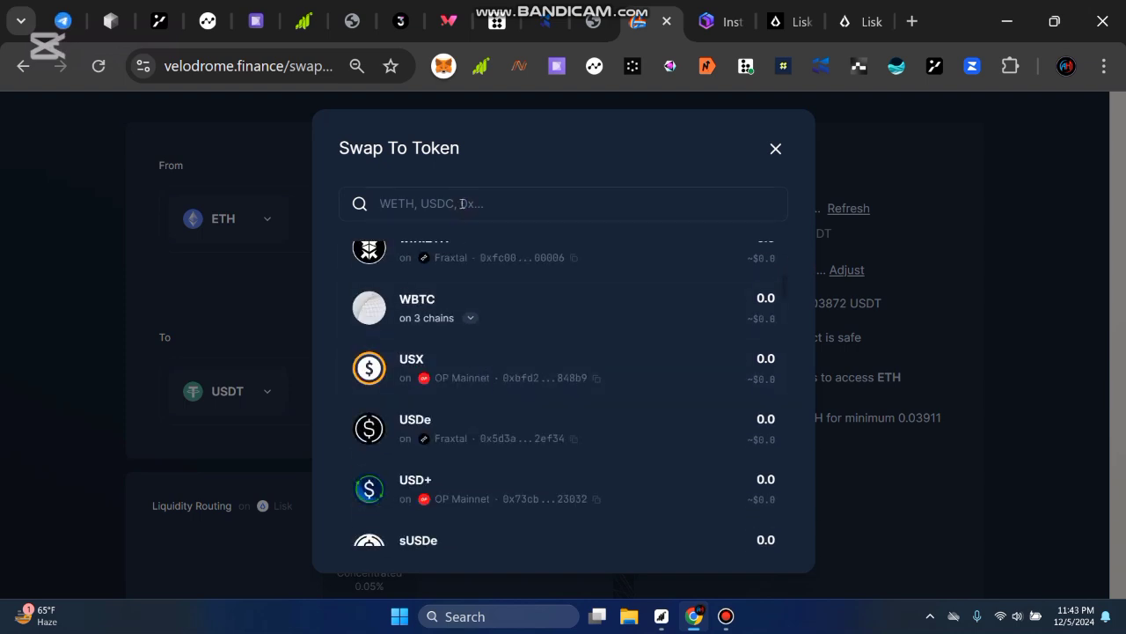
type("l")
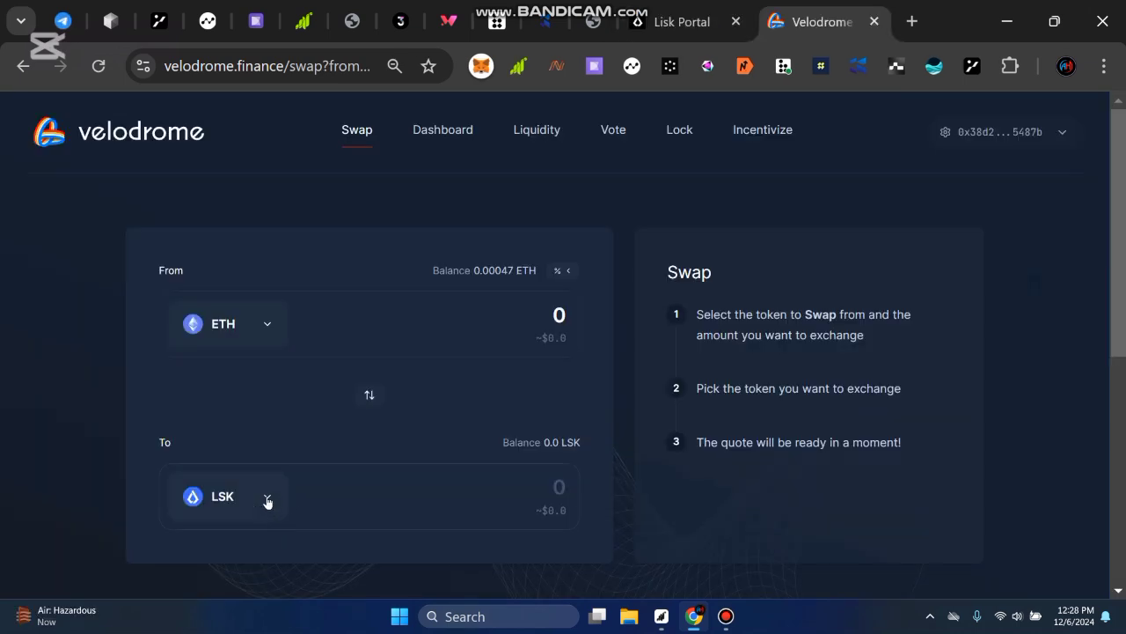
left_click(264, 326)
left_click(467, 289)
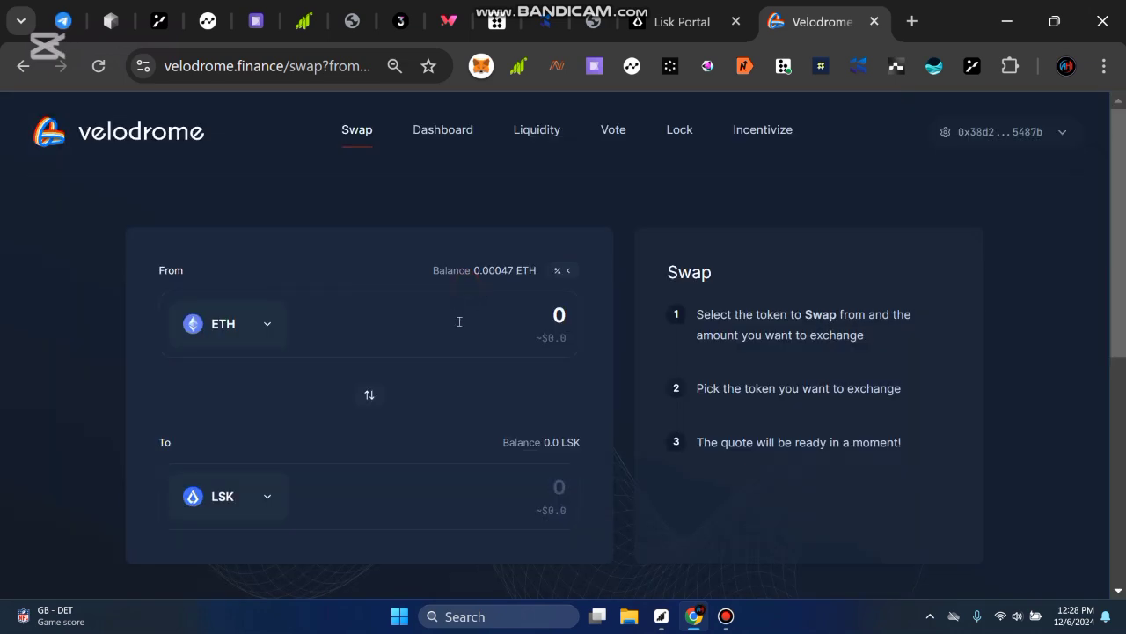
left_click(271, 326)
left_click(468, 301)
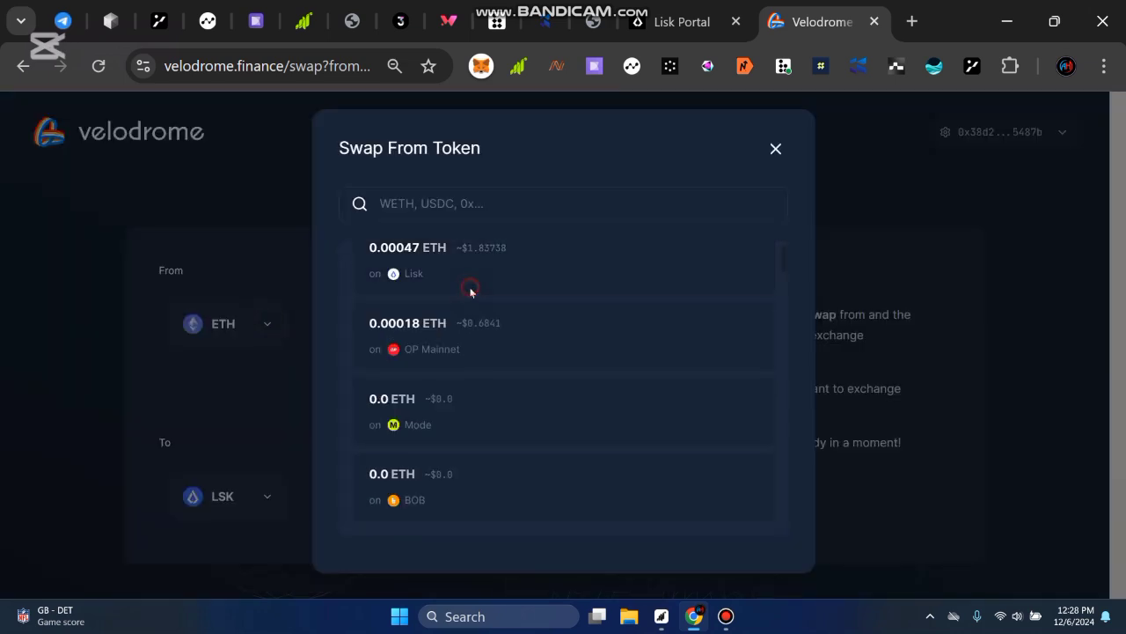
left_click(418, 274)
left_click(250, 496)
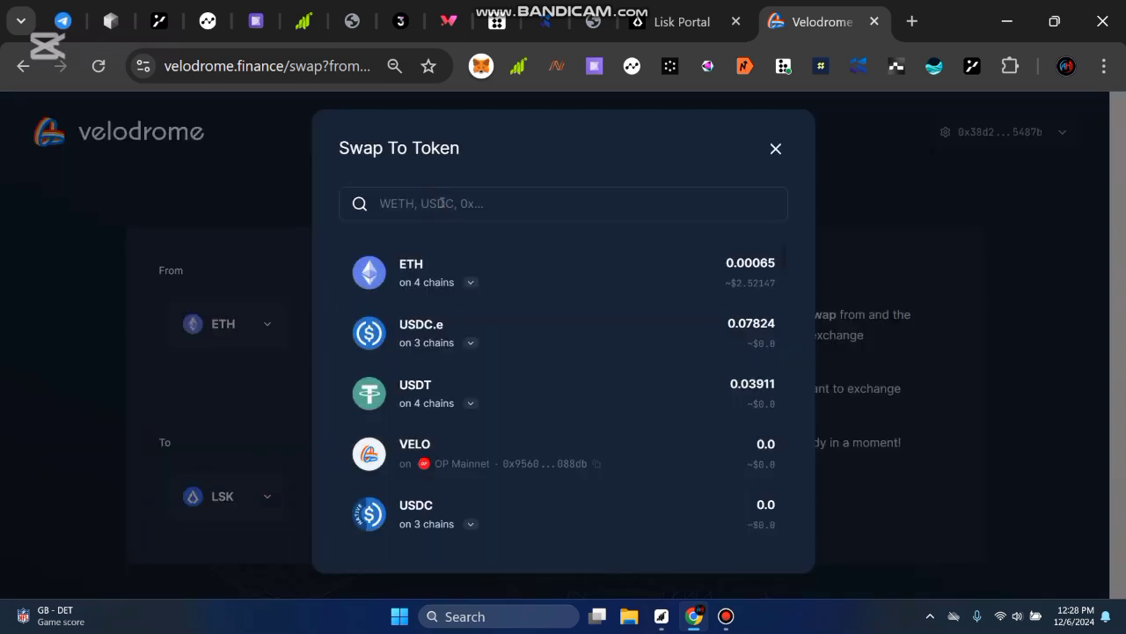
type("u")
left_click(598, 269)
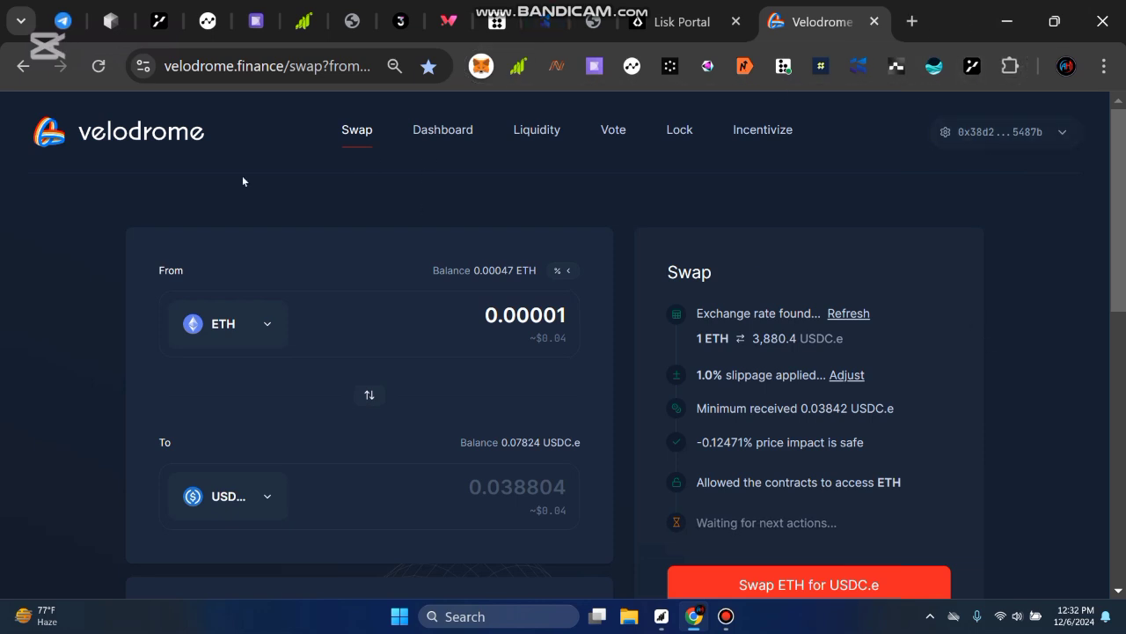
Step: Set the swap to ETH on Lisk into USDT on Lisk and re-enter the amount as 0.000005
left_click(261, 320)
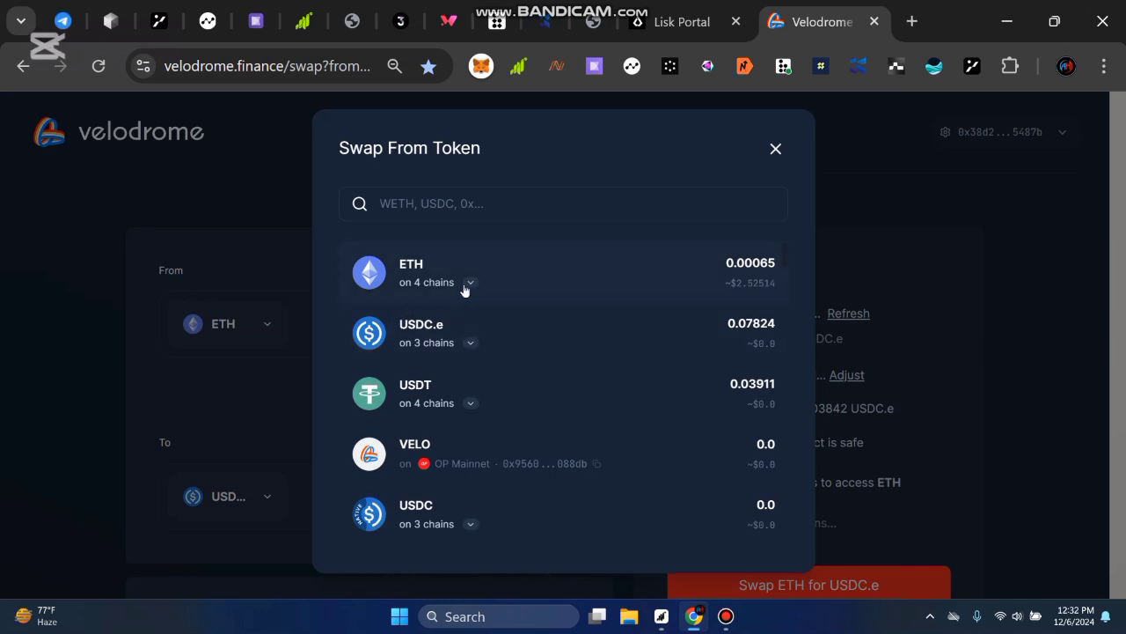
left_click(465, 287)
left_click(415, 278)
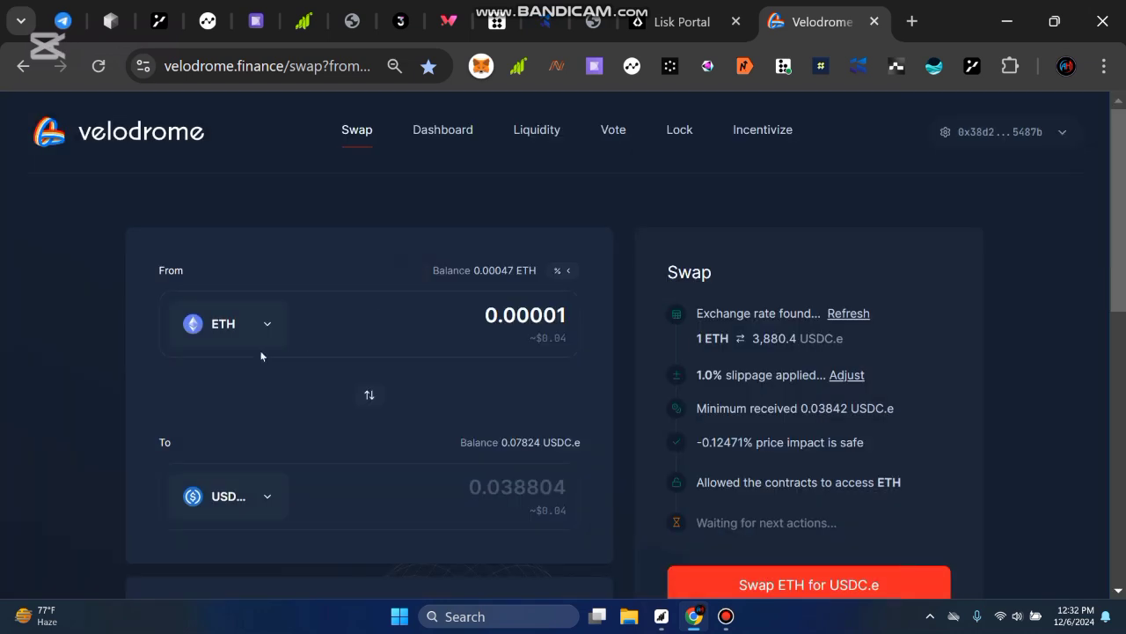
left_click(270, 498)
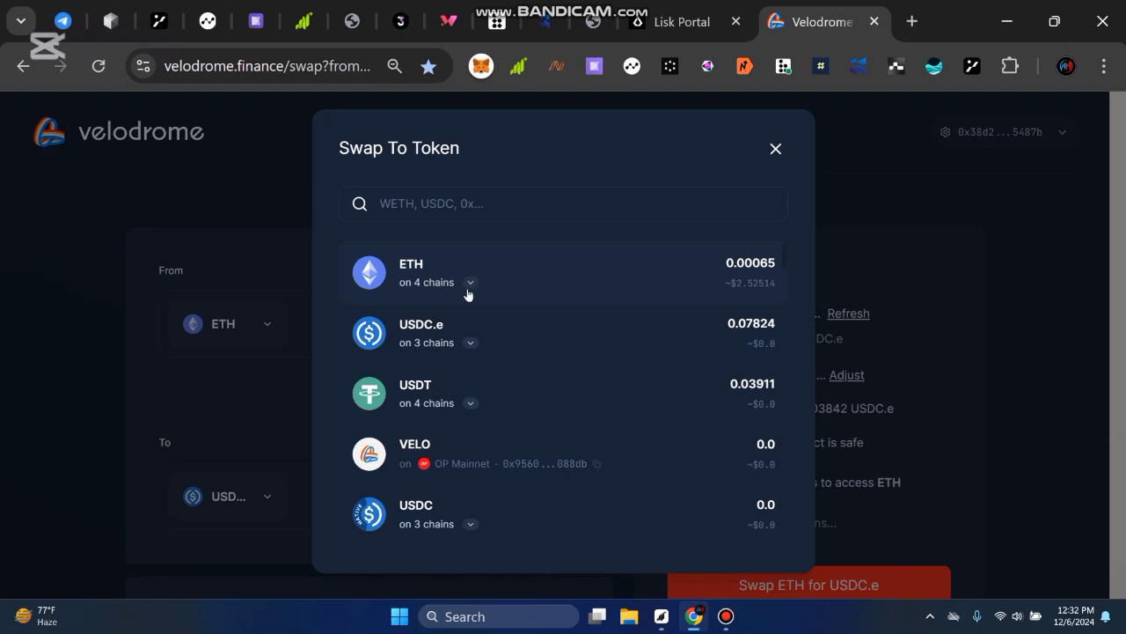
left_click(472, 405)
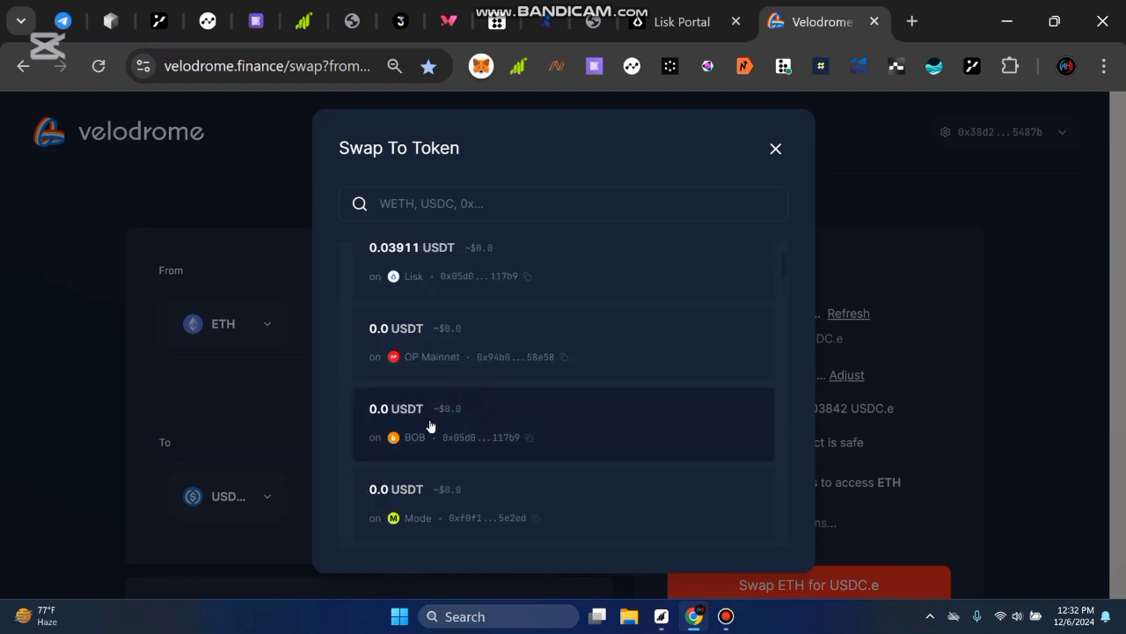
left_click(418, 278)
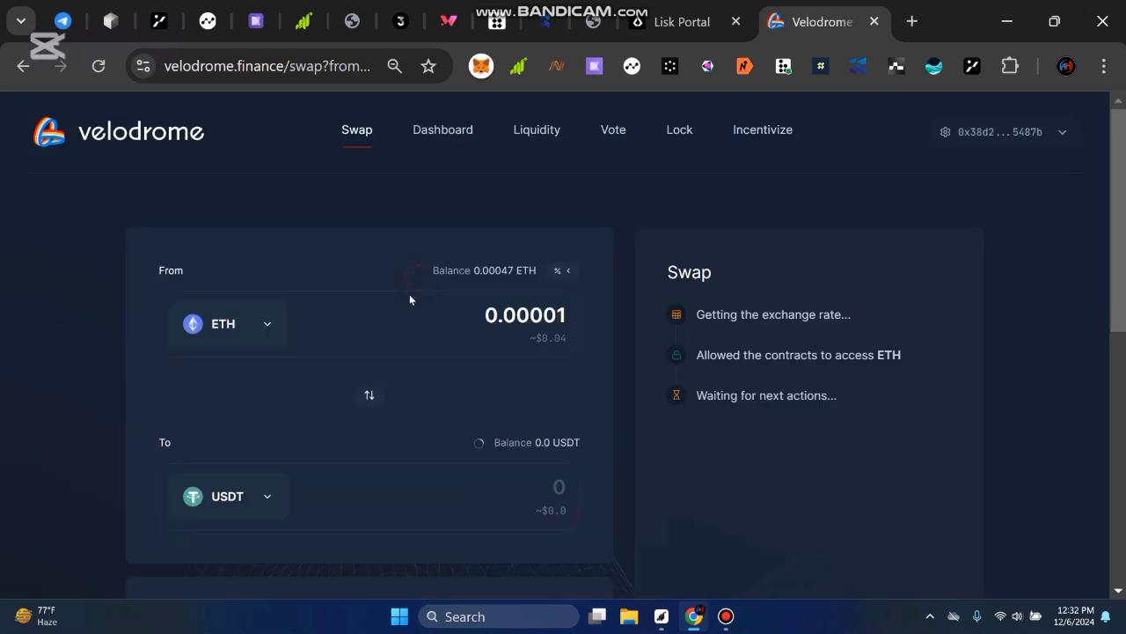
left_click(576, 326)
key("BackSpace")
type("0")
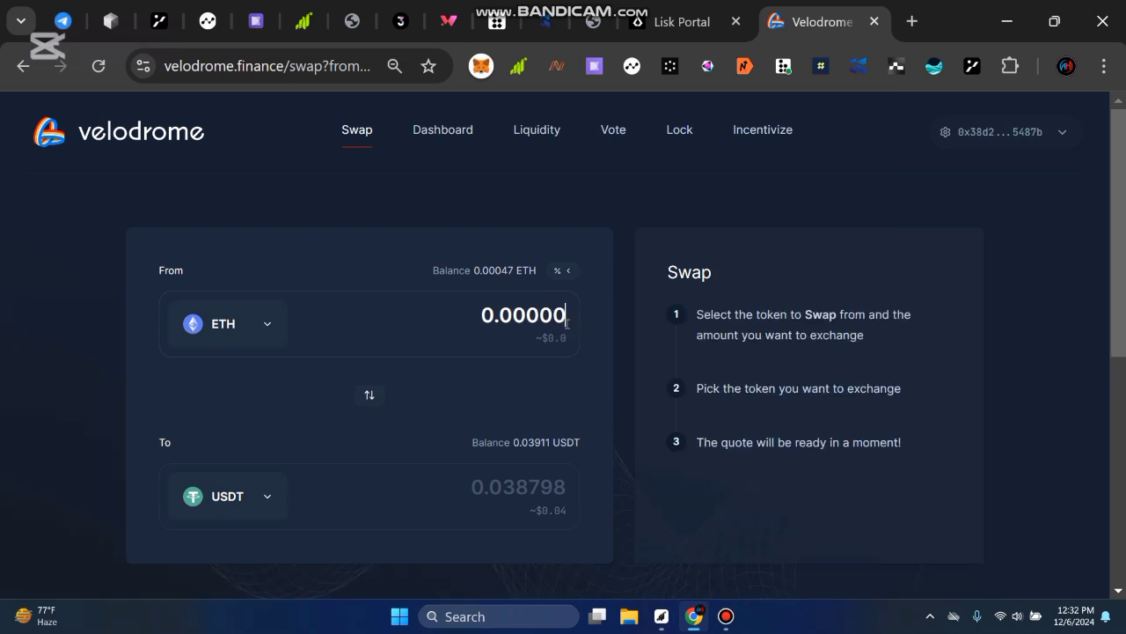
type("5")
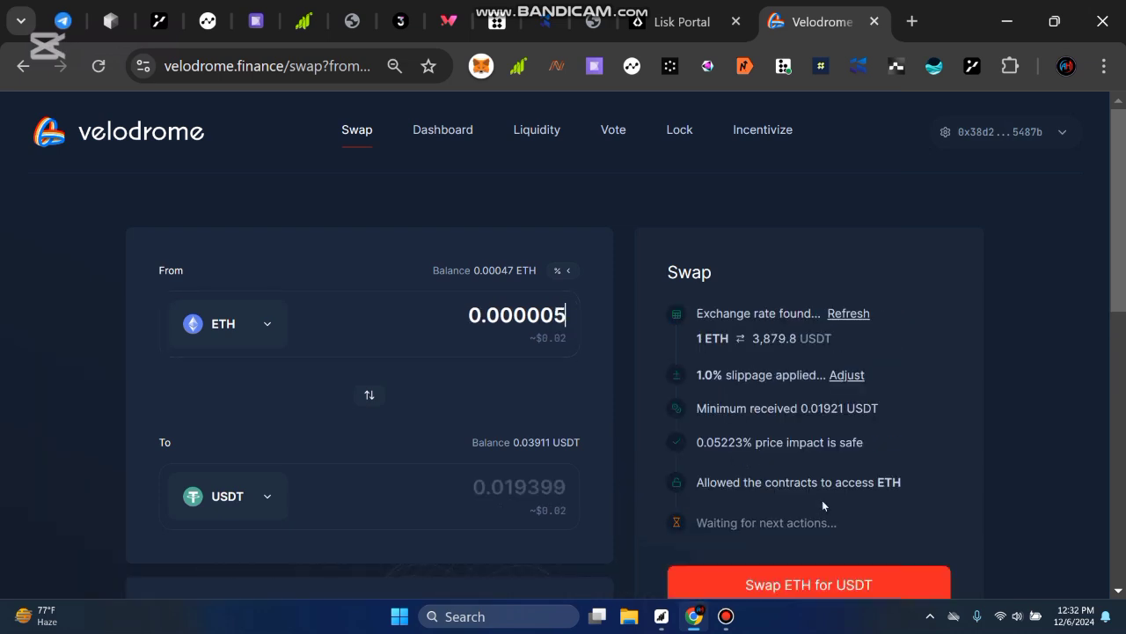
Step: Attempt the 0.000005 ETH swap; Zerion approval keeps failing, so cancel it
scroll(822, 498, "down", 1)
left_click(822, 491)
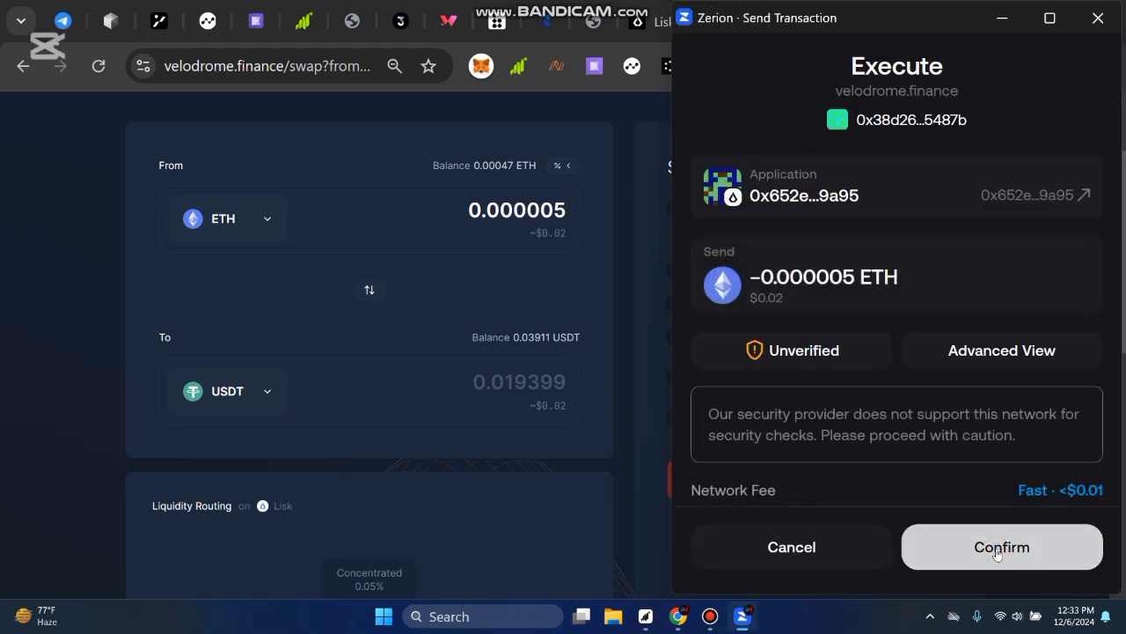
left_click(997, 547)
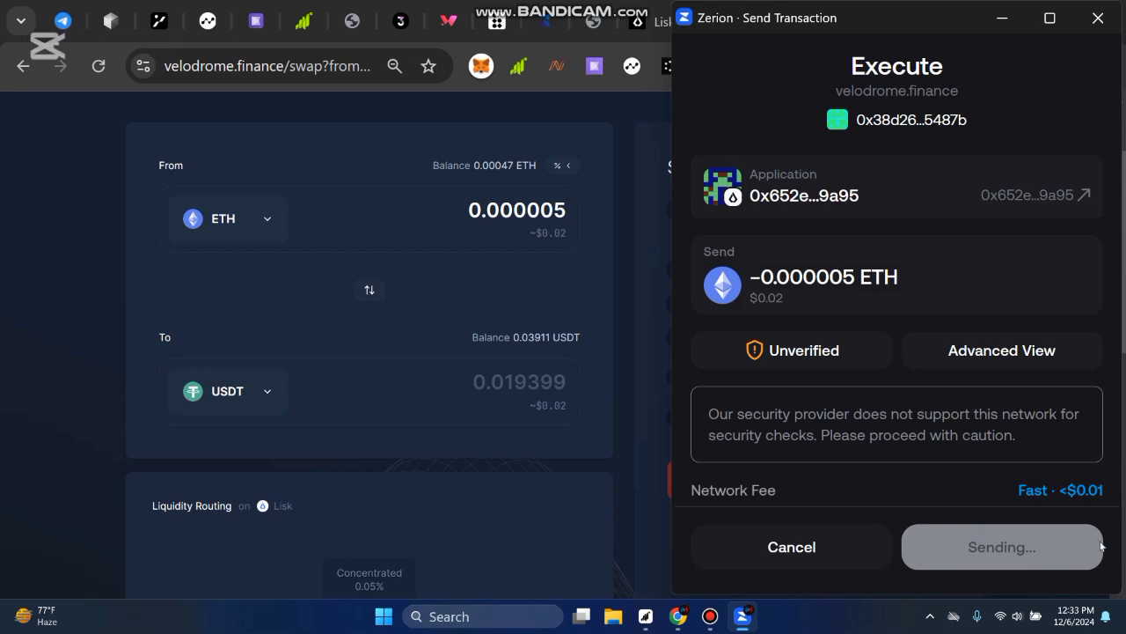
left_click(993, 546)
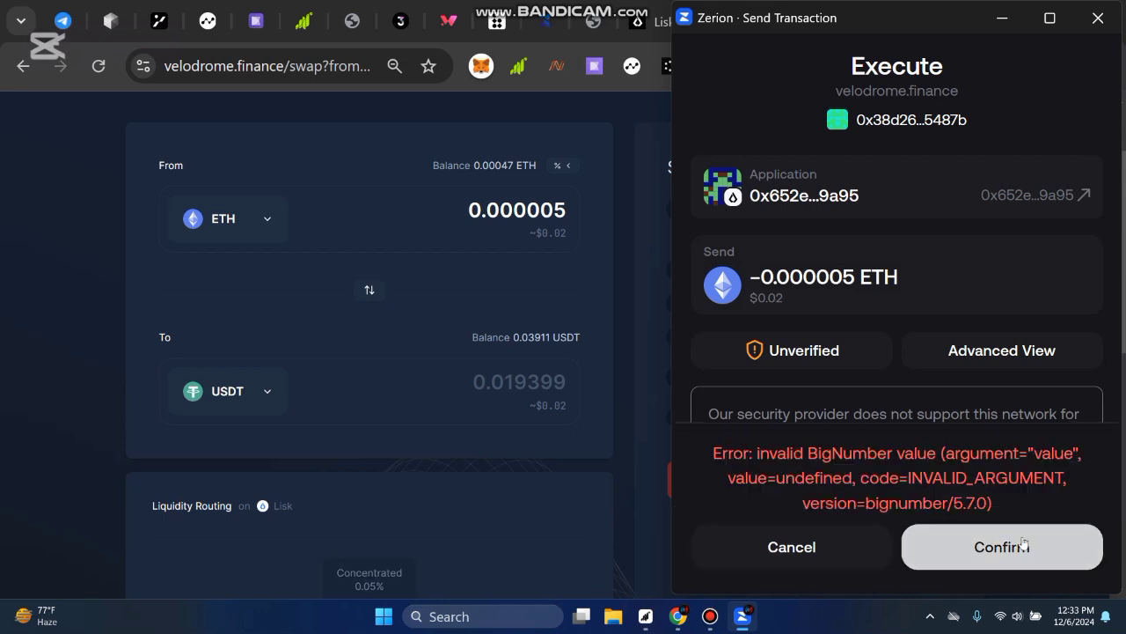
left_click(1025, 544)
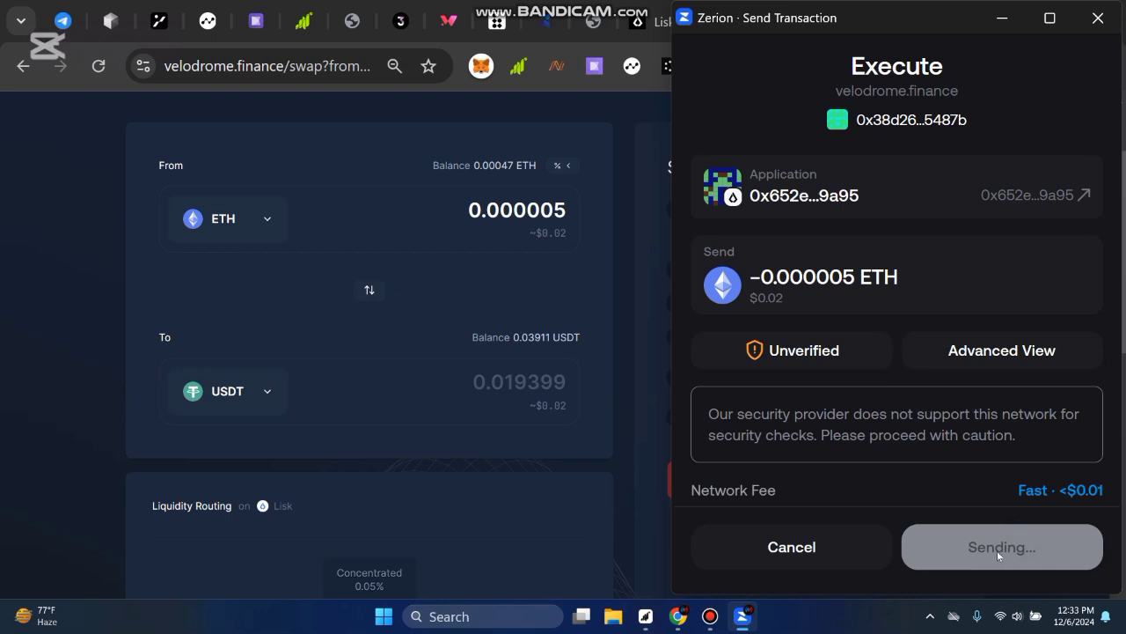
left_click(802, 546)
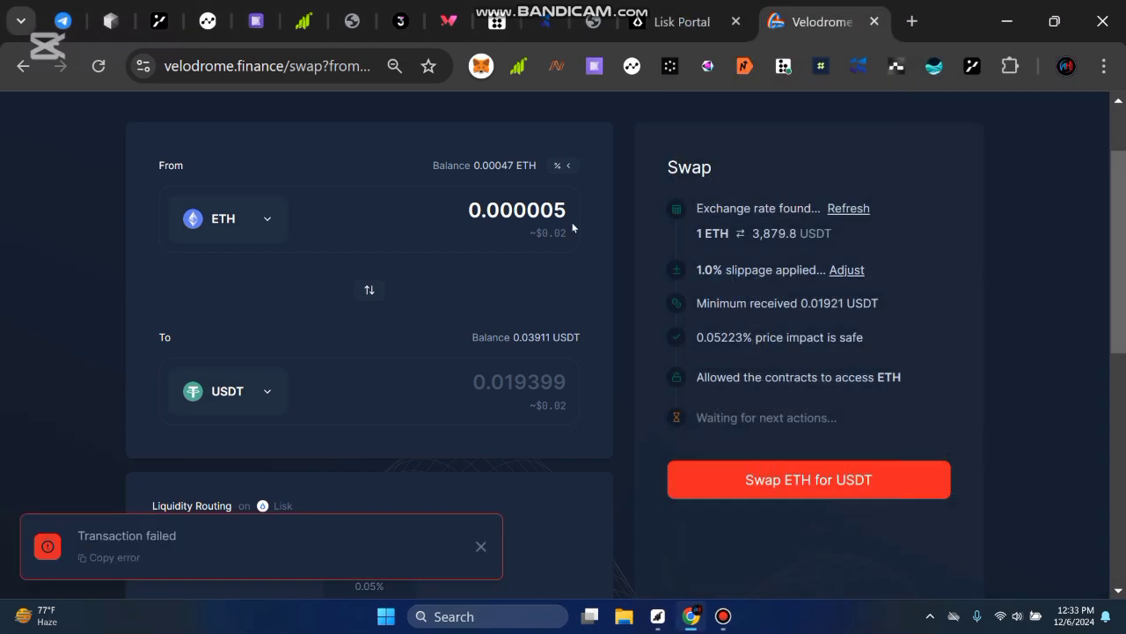
Step: Change the amount to 0.000009 ETH and swap for at least 0.03492 USDT, confirming in Zerion
left_click_drag(573, 228, 558, 212)
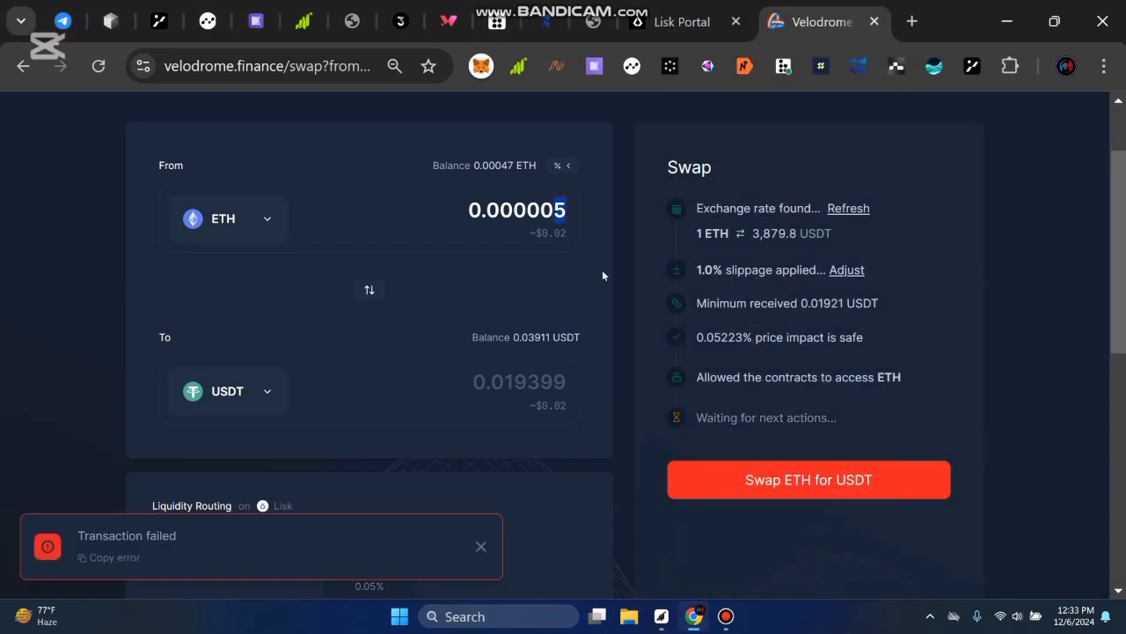
type("9")
left_click(792, 480)
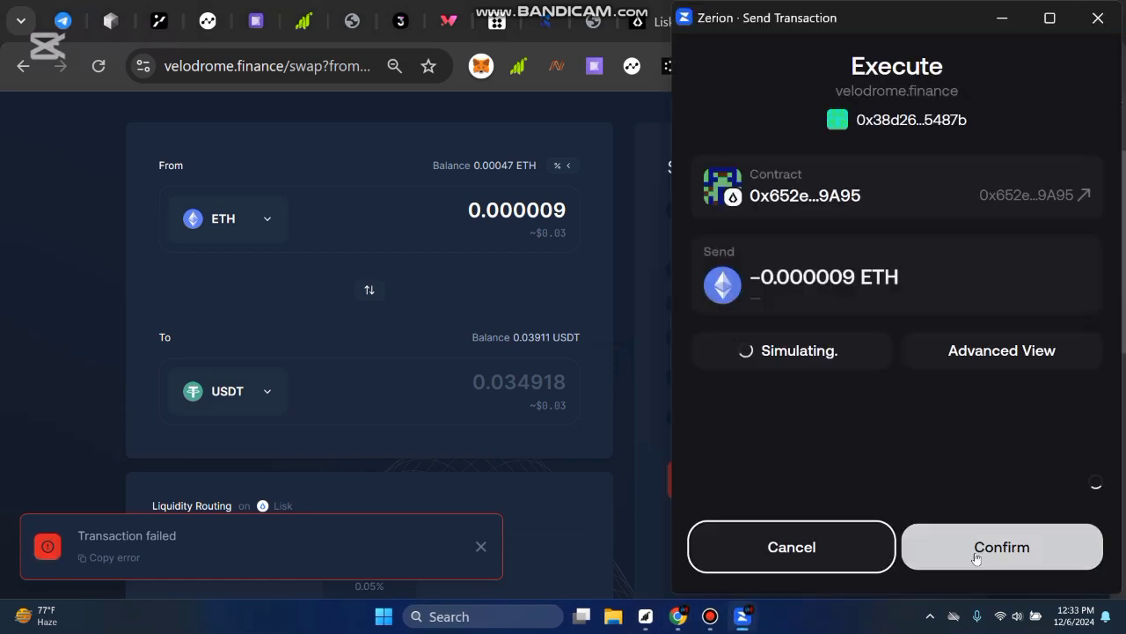
double_click(993, 547)
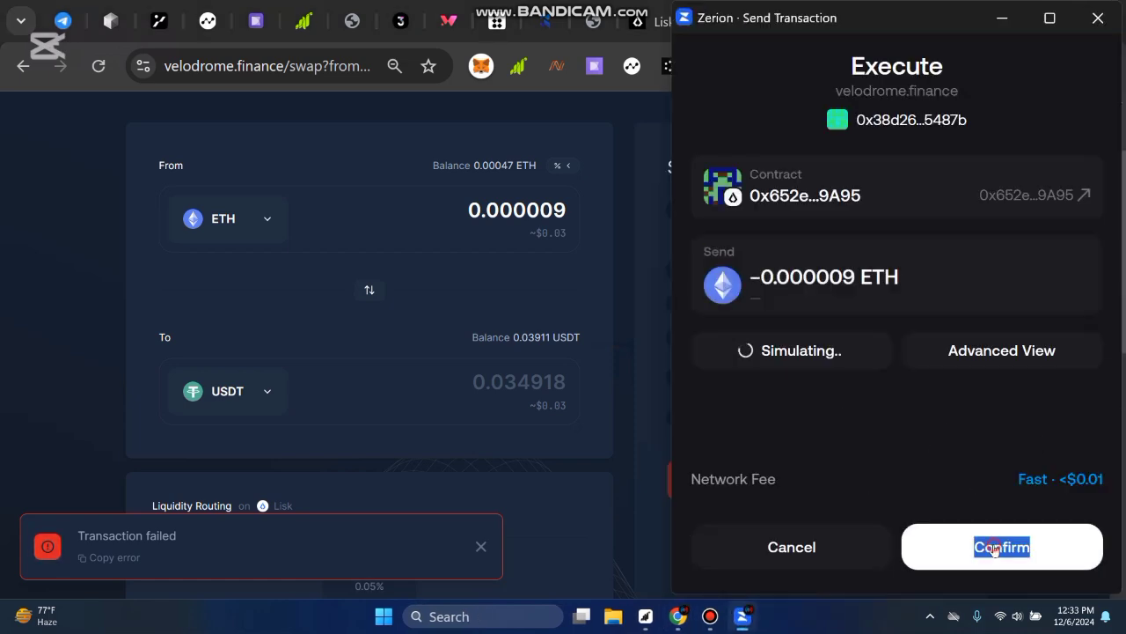
left_click(989, 548)
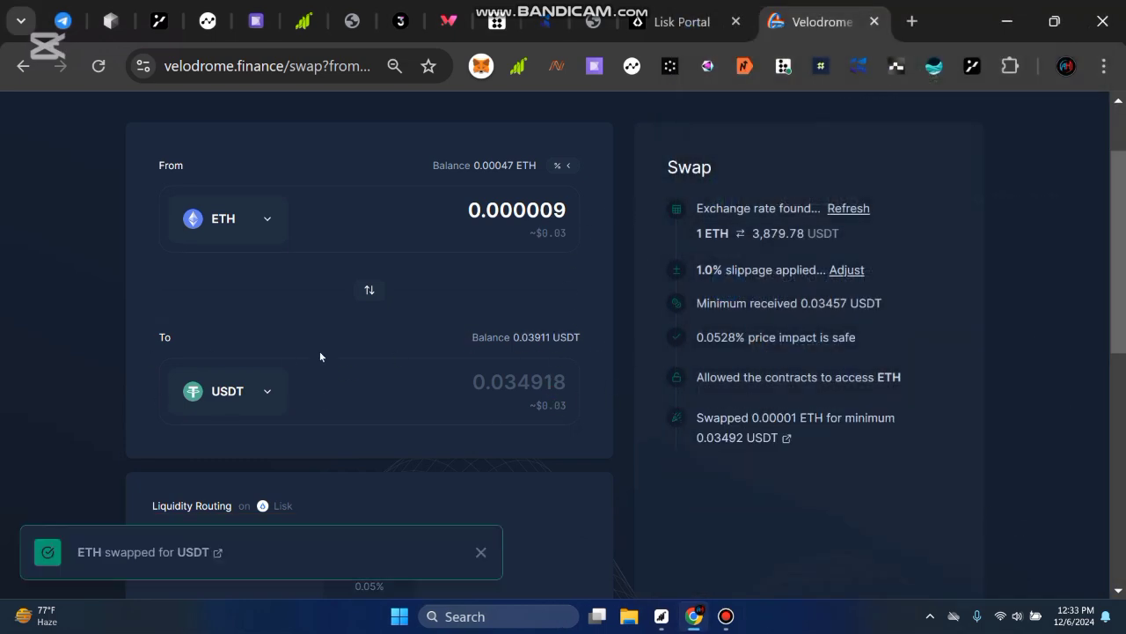
Step: Return to the Lisk Portal airdrop page and read the Gas Expenditure points description
left_click(682, 21)
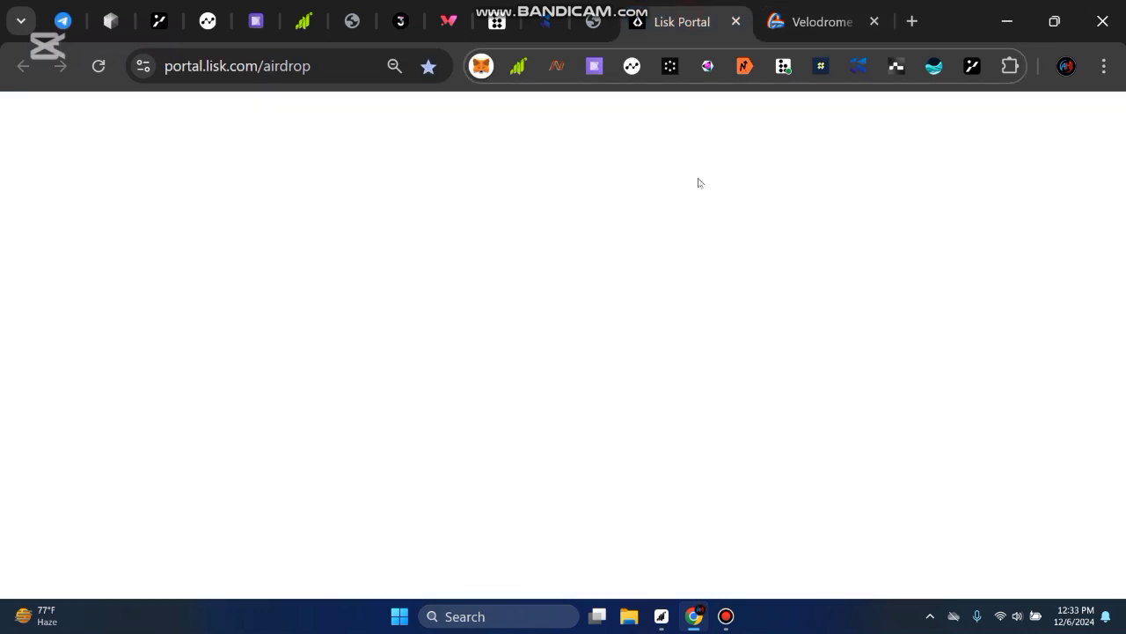
left_click_drag(559, 392, 349, 394)
left_click(509, 450)
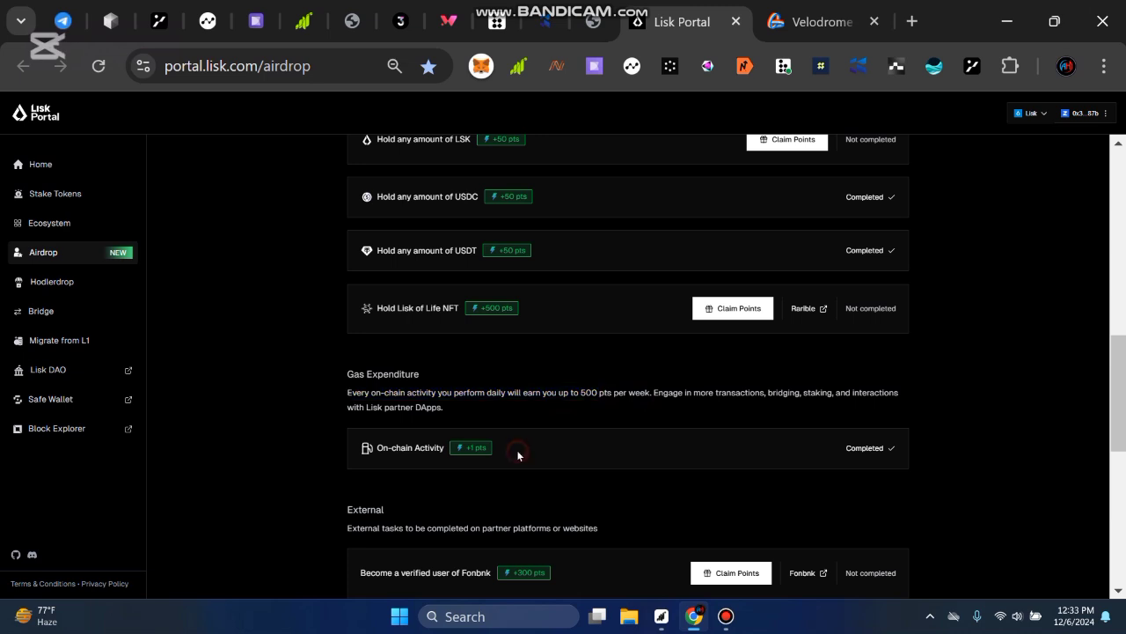
left_click_drag(381, 448, 442, 461)
left_click(587, 445)
scroll(602, 435, "up", 10)
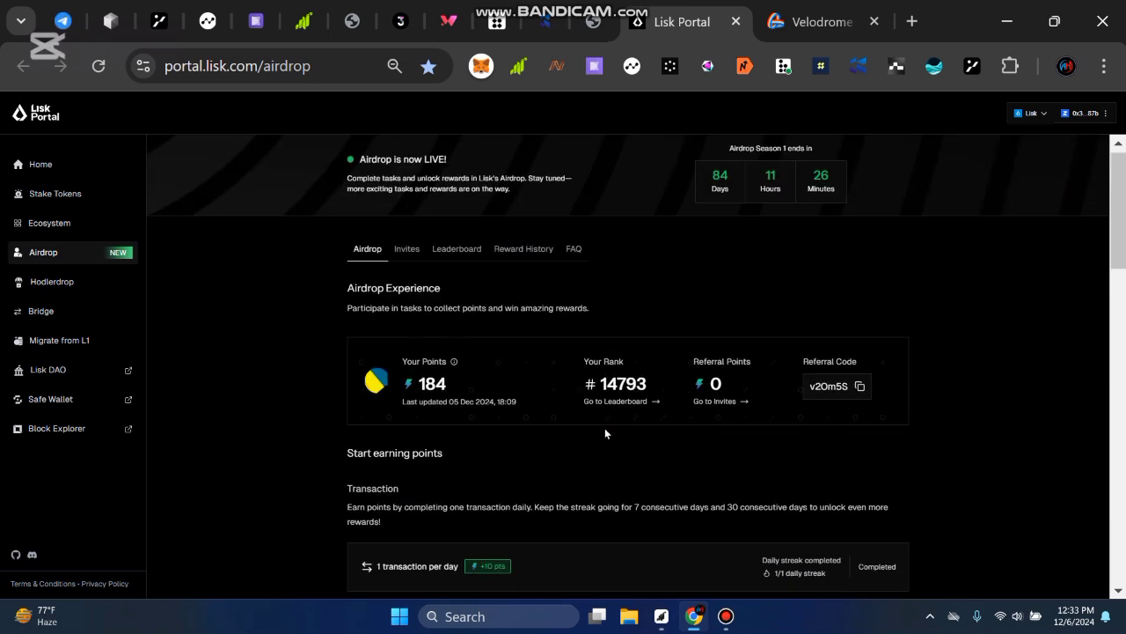
scroll(615, 488, "down", 3)
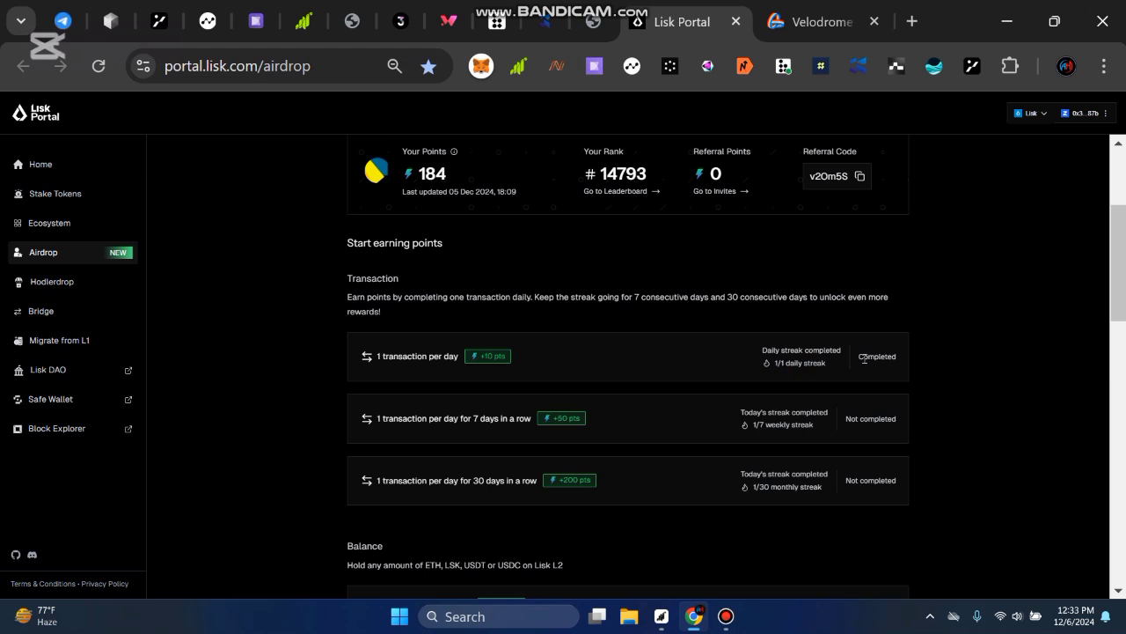
Step: Check the daily task's Completed status and the 1/7 and 1/30 streak progress
left_click_drag(861, 356, 915, 359)
left_click(887, 374)
left_click_drag(747, 427, 812, 428)
left_click(749, 462)
left_click_drag(751, 491, 806, 486)
scroll(704, 423, "down", 5)
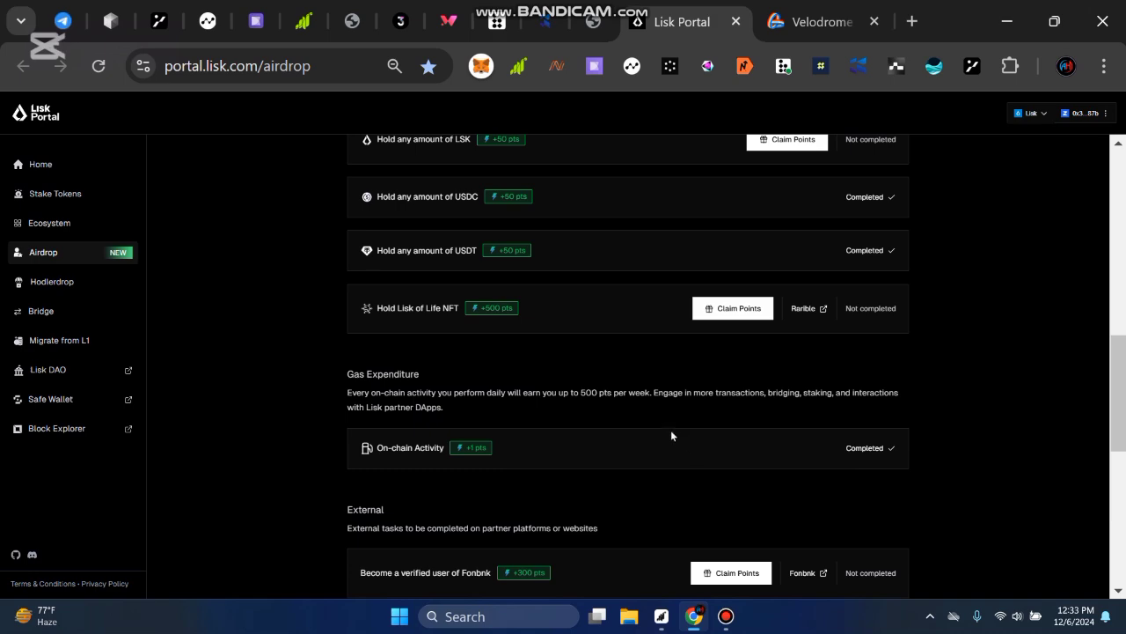
left_click_drag(649, 393, 613, 394)
left_click(615, 413)
scroll(621, 431, "up", 10)
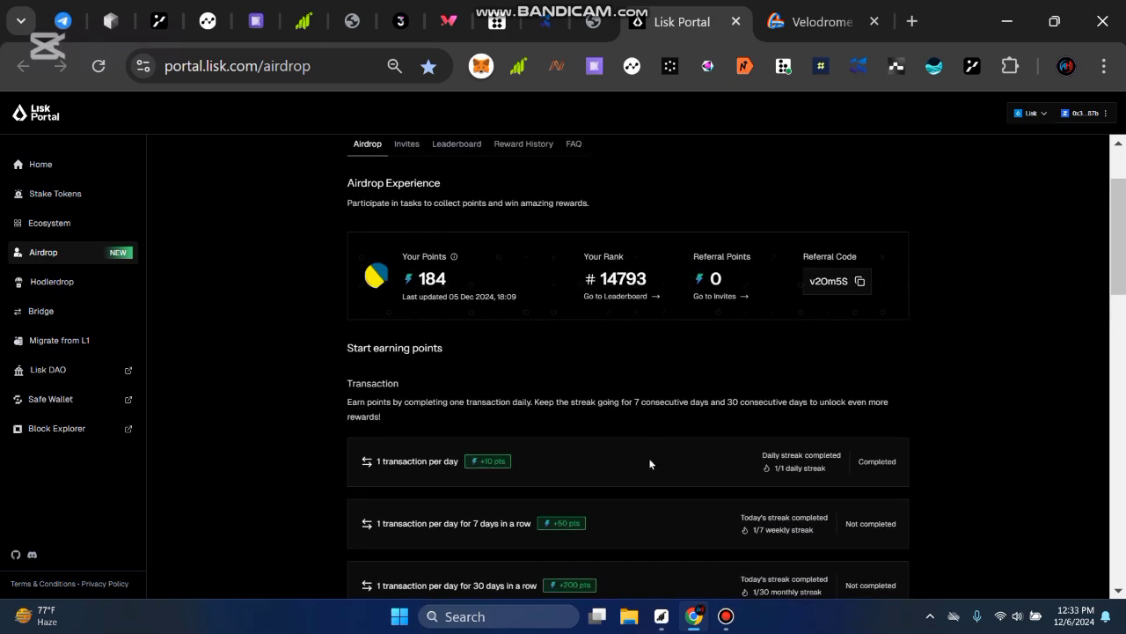
scroll(651, 459, "down", 8)
scroll(581, 396, "up", 5)
scroll(674, 445, "down", 6)
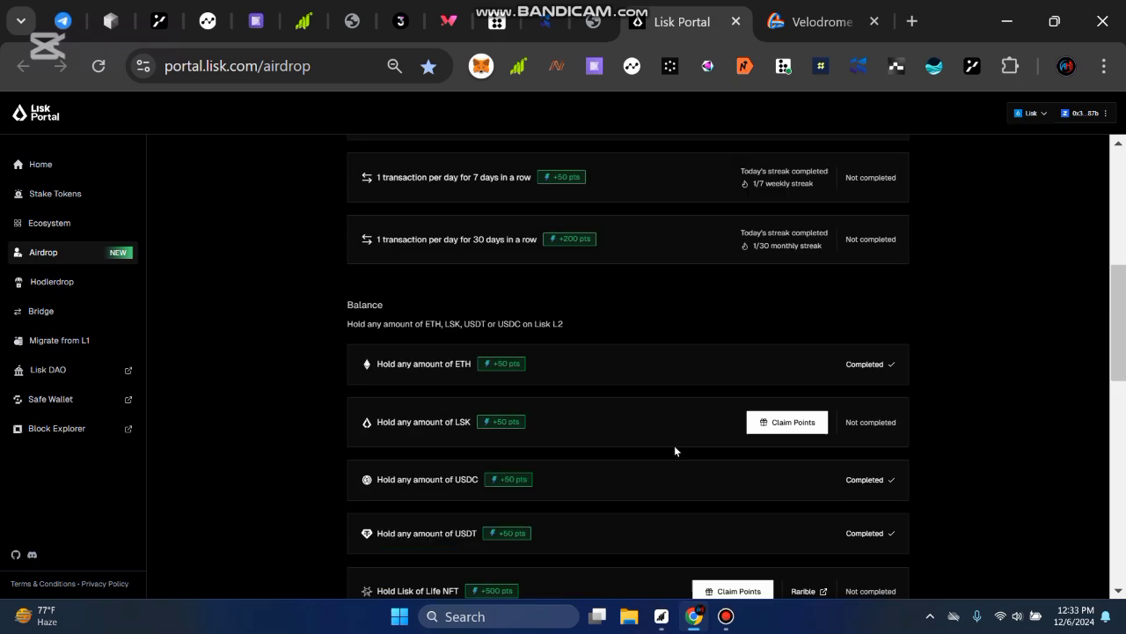
Step: Compare the streak rewards: +200 pts for 30 days, +50 pts for 7 days
left_click_drag(558, 497, 347, 497)
left_click(513, 499)
scroll(704, 423, "up", 10)
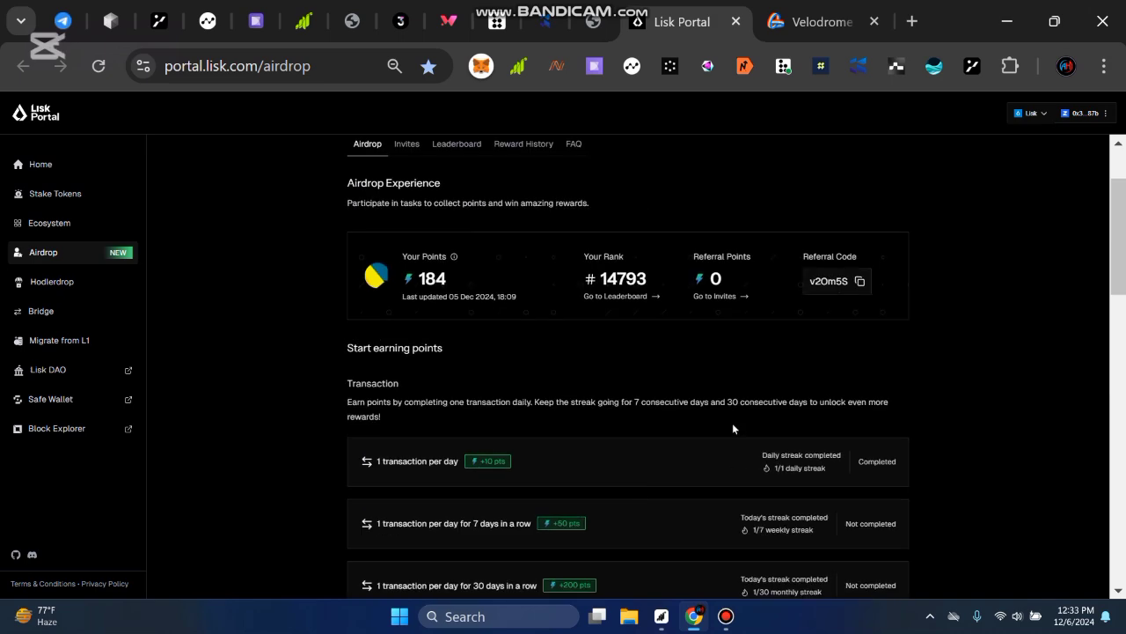
scroll(704, 422, "down", 6)
left_click_drag(627, 269, 517, 267)
left_click_drag(604, 202, 518, 200)
left_click(689, 291)
scroll(675, 290, "down", 5)
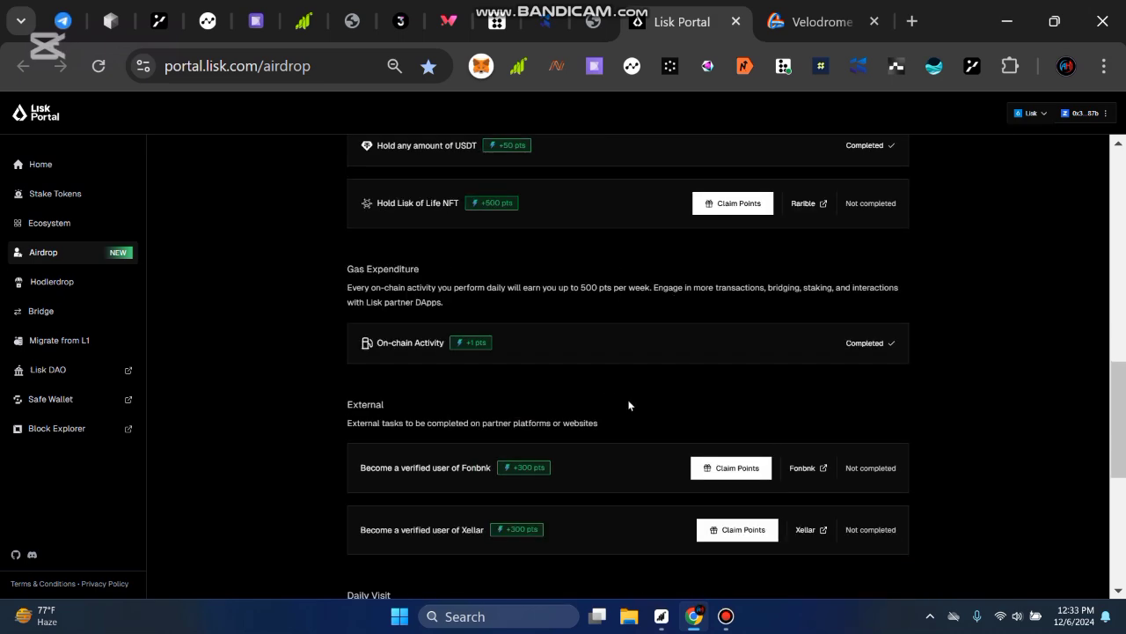
Step: Note the completed On-chain Activity task and recheck the +50 and +200 pts streak rewards
left_click(541, 343)
scroll(660, 338, "up", 6)
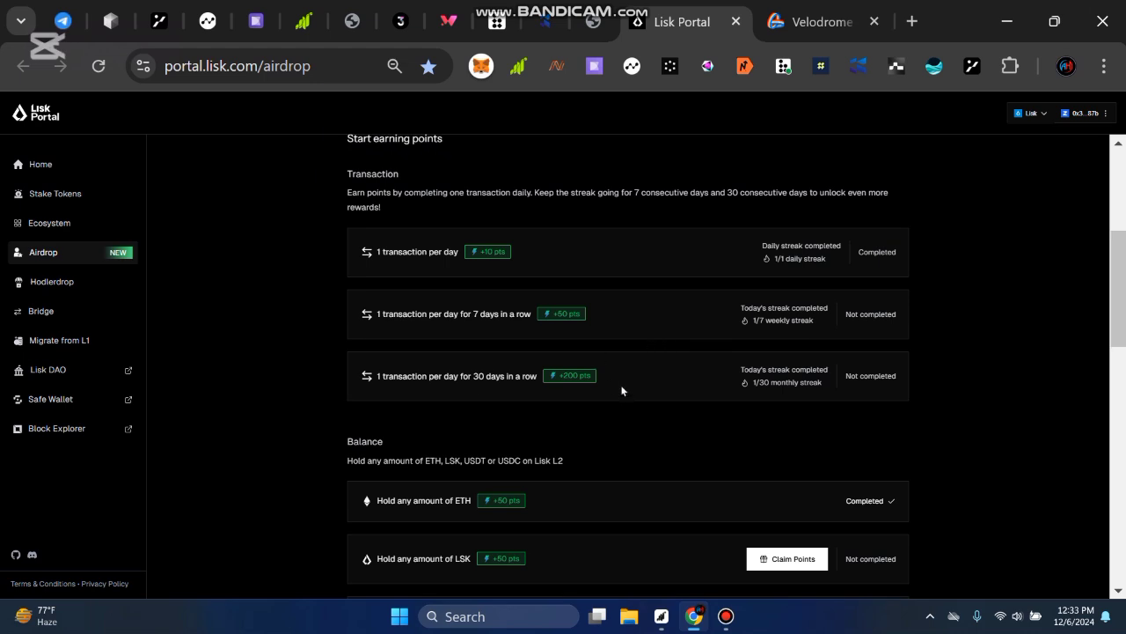
left_click_drag(620, 383, 525, 378)
left_click(612, 323)
left_click_drag(611, 323, 554, 316)
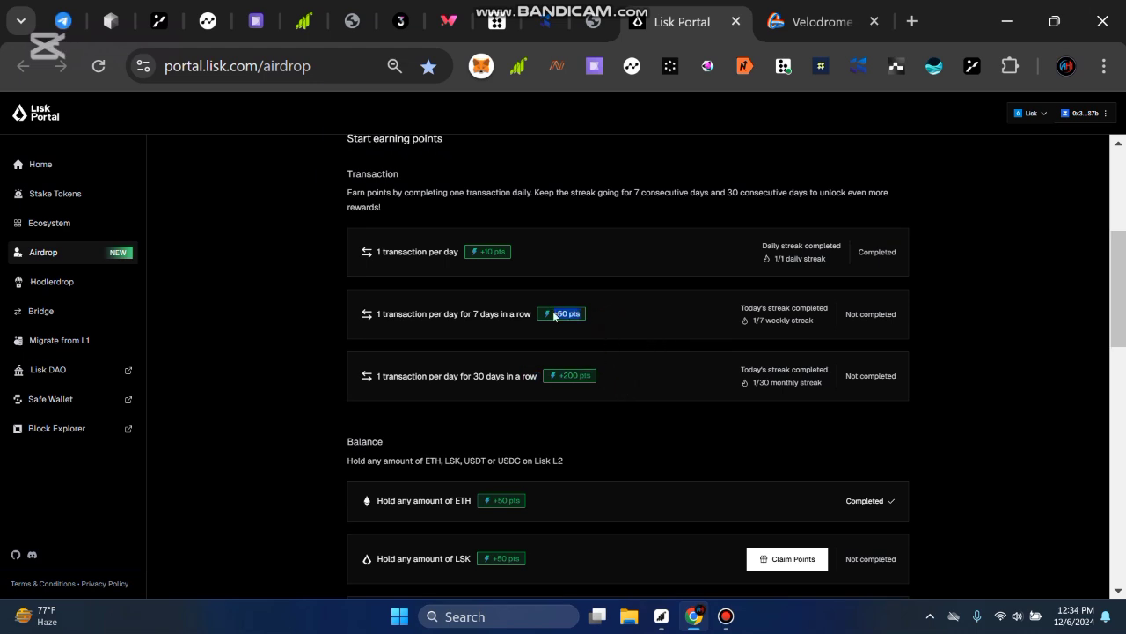
left_click(632, 349)
left_click_drag(623, 375, 515, 376)
left_click(444, 376)
left_click(515, 375)
left_click_drag(540, 304, 691, 323)
left_click(607, 317)
Step: Claim the points for the Daily Visit task
left_click(690, 323)
scroll(691, 326, "down", 8)
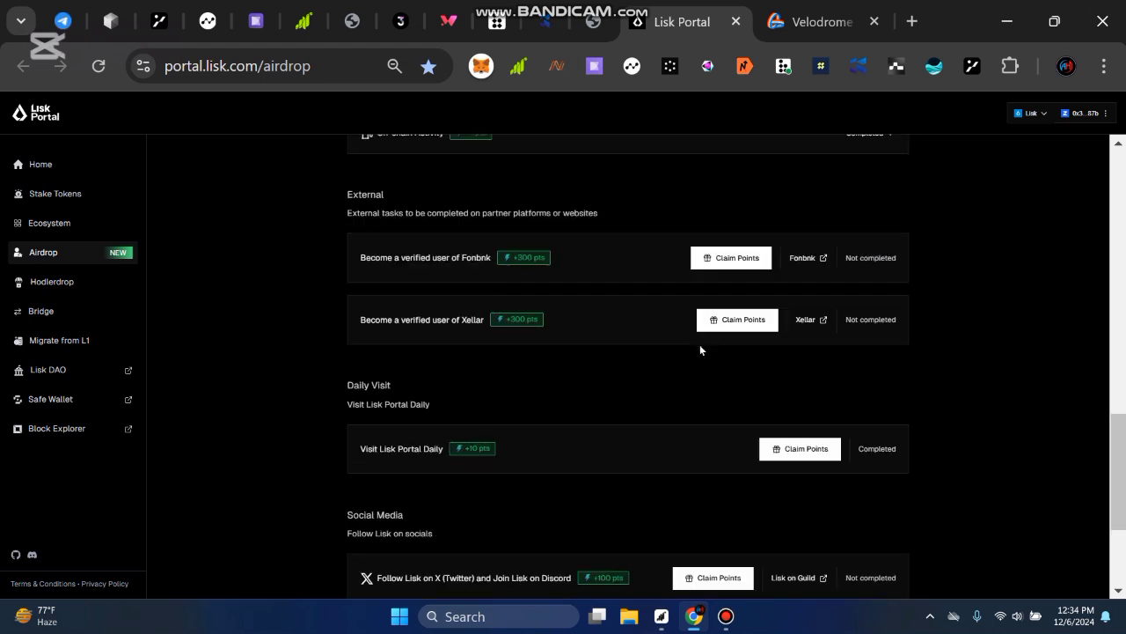
left_click_drag(365, 433, 641, 472)
left_click(773, 449)
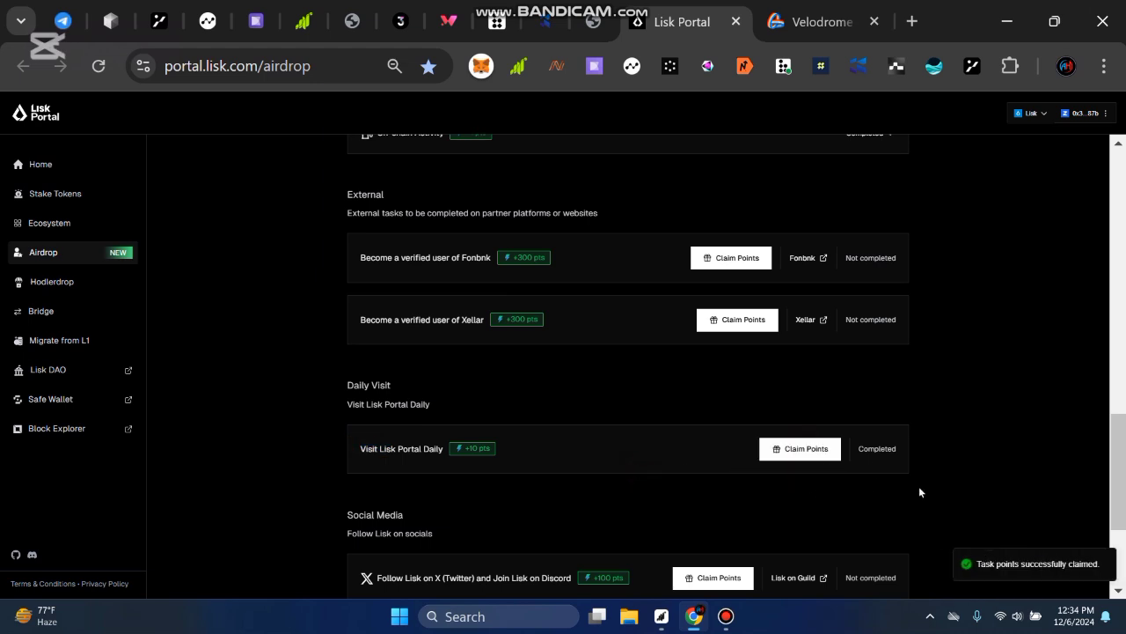
Step: Confirm the updated total of 184 points and rank 14793
scroll(770, 378, "up", 10)
left_click_drag(420, 387, 475, 410)
left_click(546, 466)
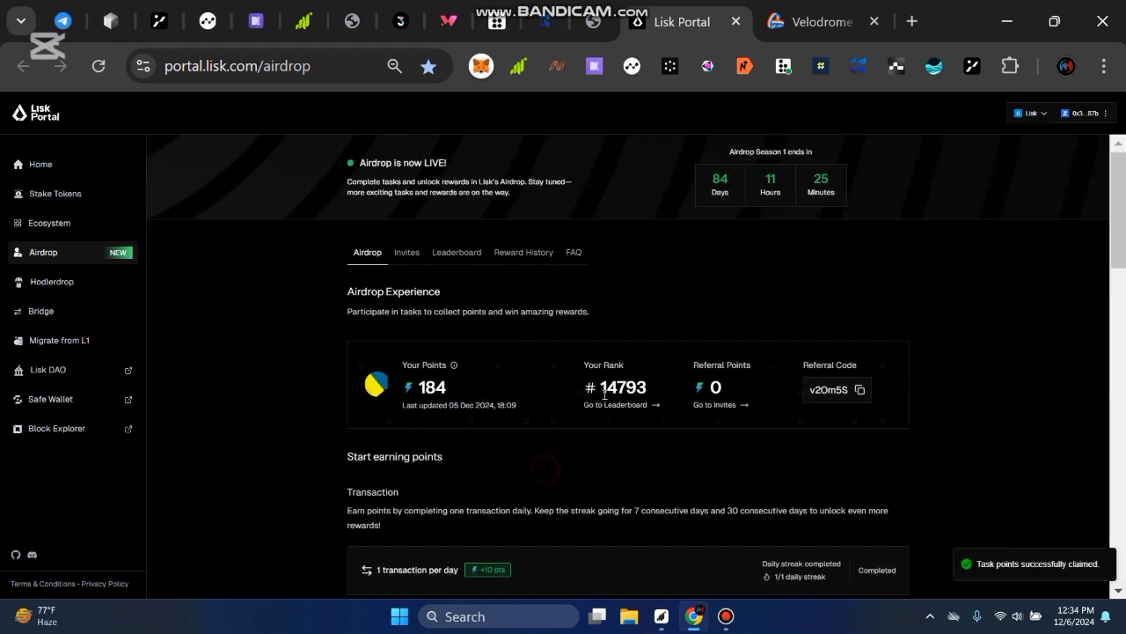
left_click_drag(602, 388, 645, 398)
left_click(638, 446)
Step: Attempt to claim the X and Discord follow task, refused for the Join Lisk on Discord requirement
scroll(942, 400, "down", 15)
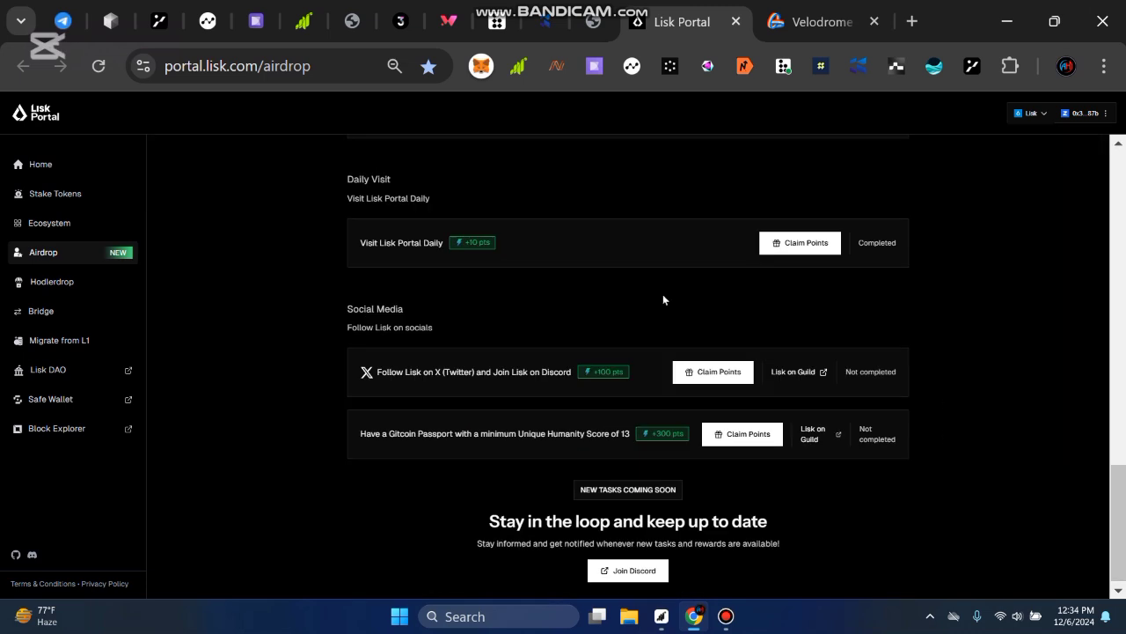
left_click_drag(437, 375, 570, 375)
left_click(541, 377)
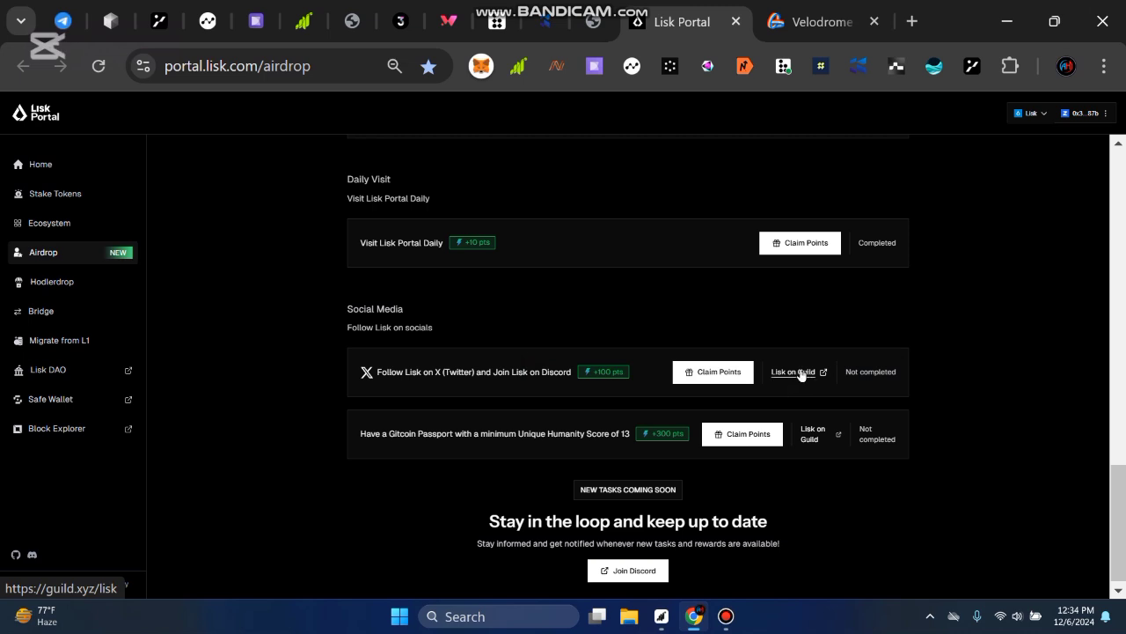
left_click(713, 371)
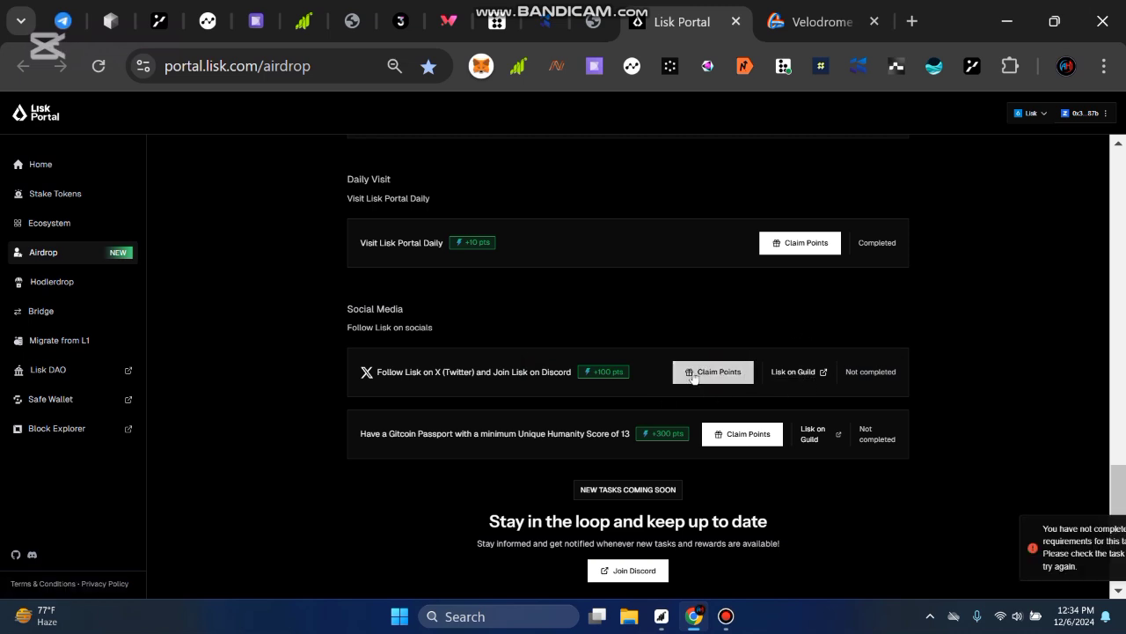
left_click_drag(479, 381, 564, 379)
left_click(562, 379)
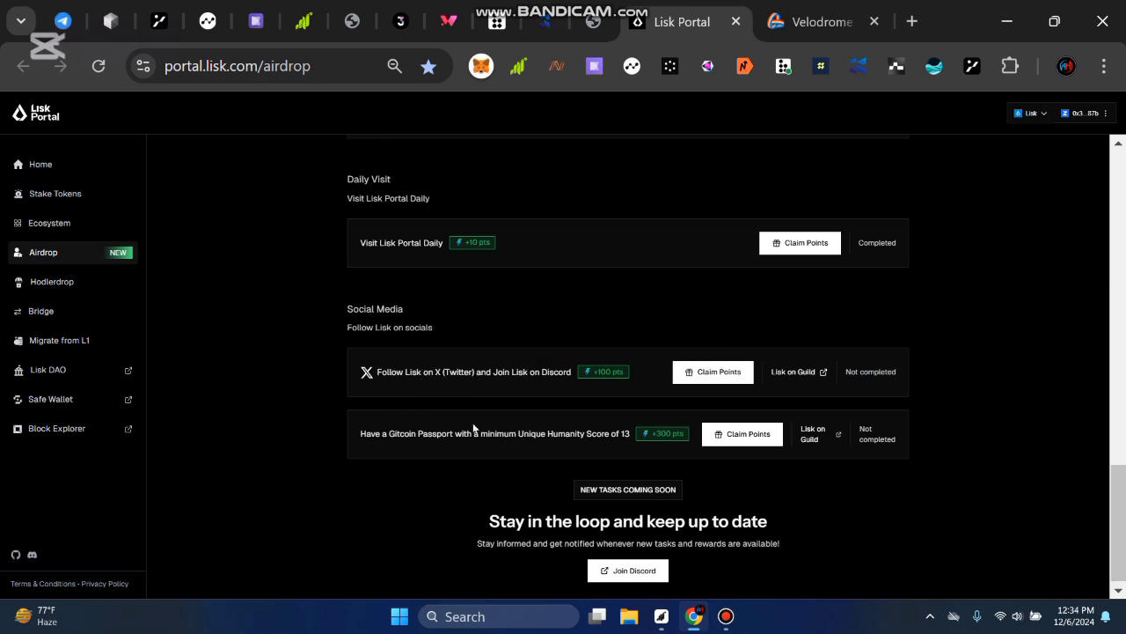
Step: Read the Gitcoin Passport task requirement and reset the page zoom
left_click_drag(388, 433, 626, 436)
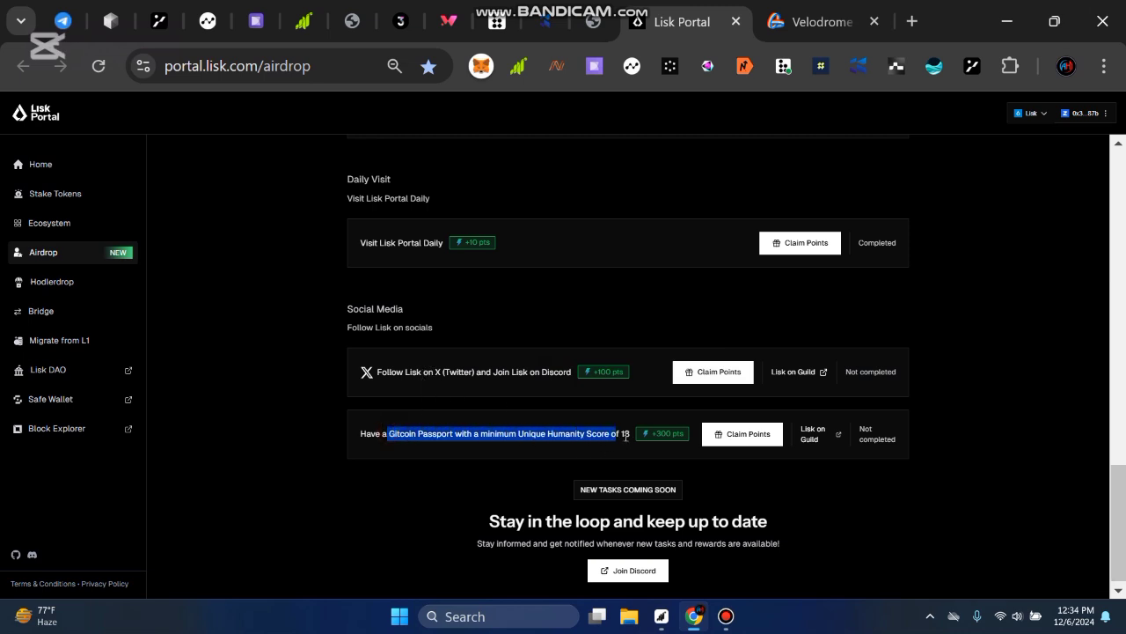
left_click(548, 437)
left_click_drag(389, 433, 451, 433)
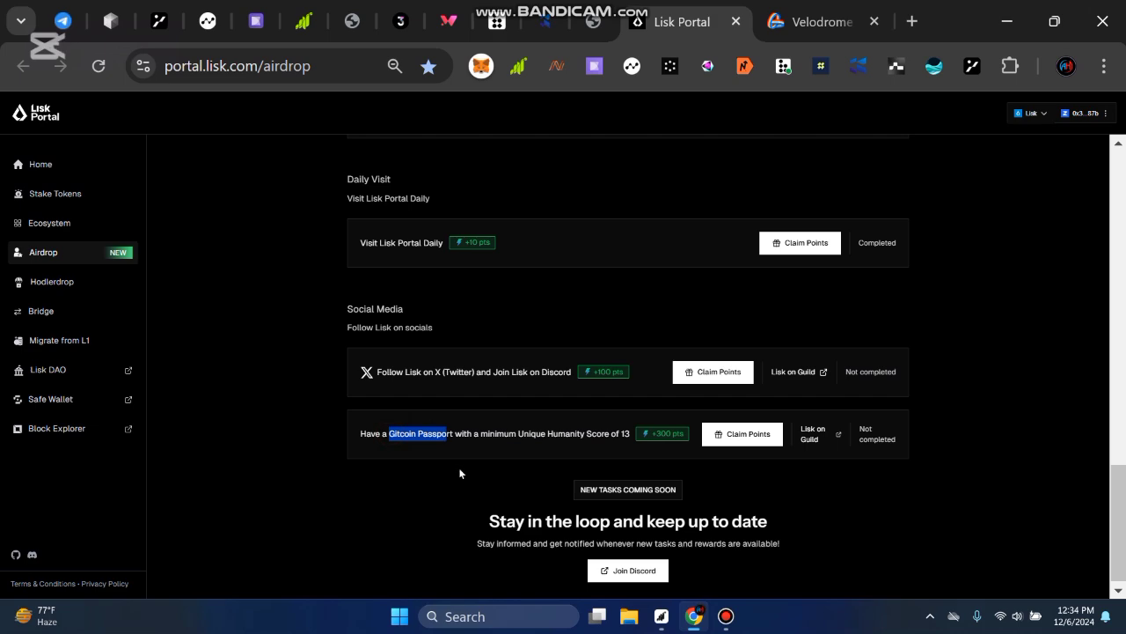
key("ctrl+0")
scroll(582, 436, "down", 8)
Step: Note the required Gitcoin Passport score of 13 and attempt to claim that task
scroll(555, 407, "up", 2)
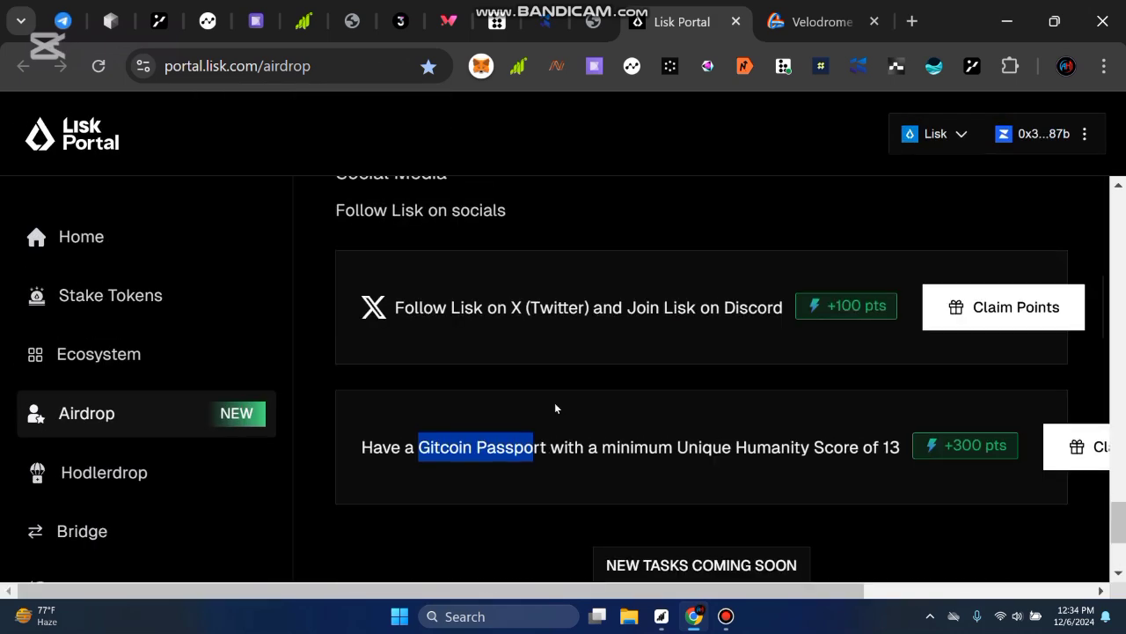
left_click(568, 440)
left_click_drag(850, 447, 903, 447)
left_click(835, 468)
key("ctrl+minus")
key("ctrl+minus")
key("ctrl+minus")
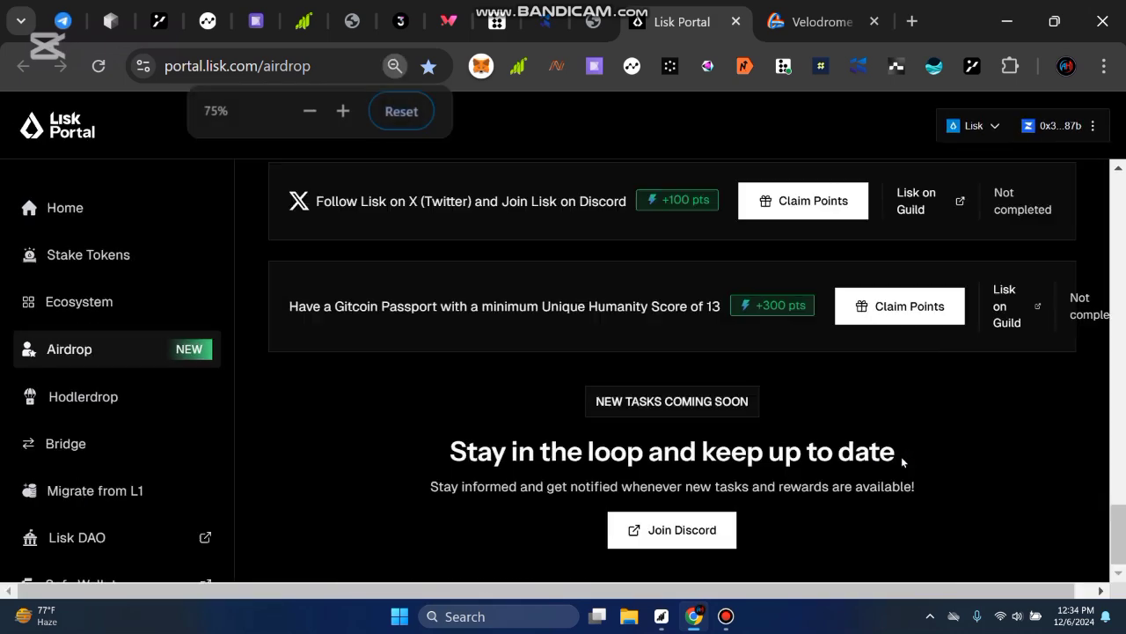
left_click(857, 341)
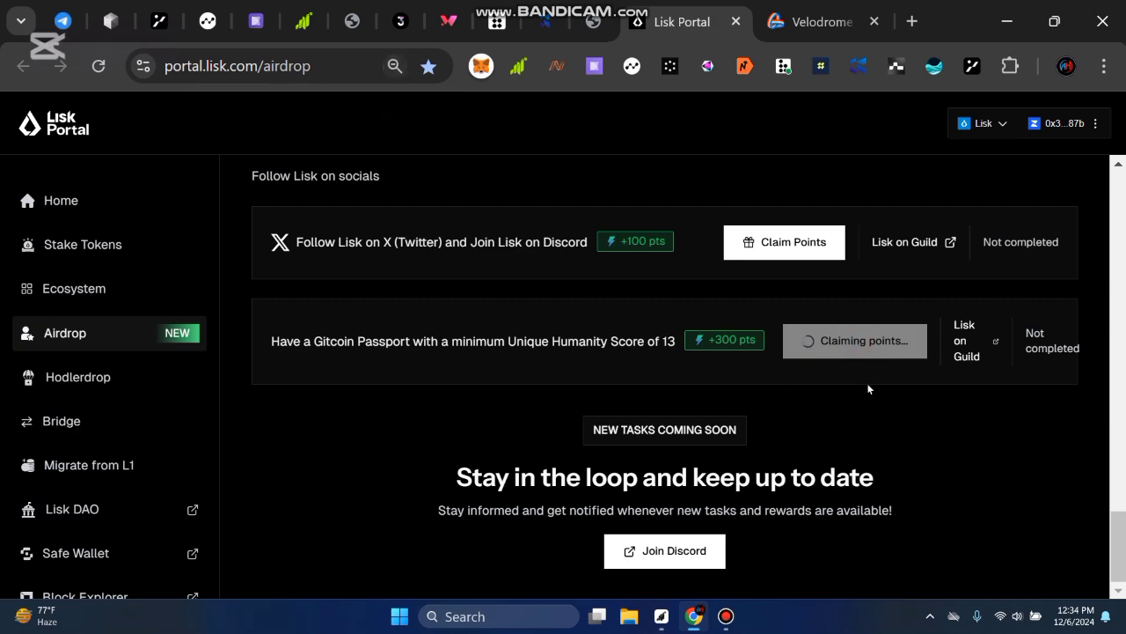
Step: Readjust the page zoom and review the daily transaction task
scroll(836, 444, "up", 10)
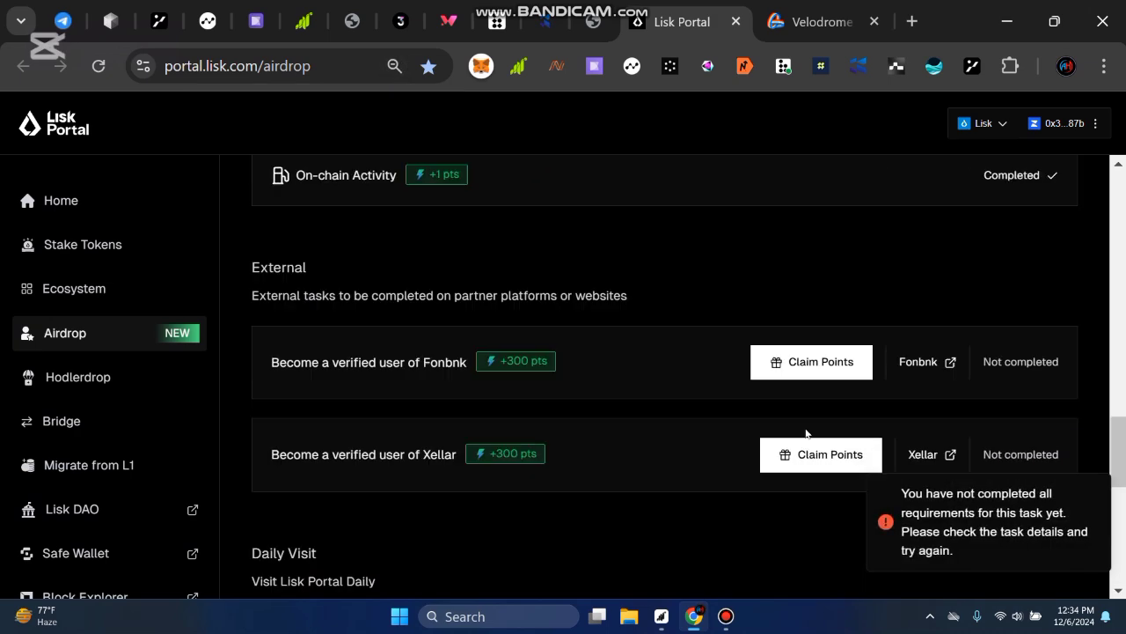
key("ctrl+minus")
key("ctrl+minus")
key("ctrl+minus")
key("ctrl+minus")
key("ctrl+minus")
key("ctrl+minus")
key("ctrl+minus")
key("ctrl+plus")
key("ctrl+plus")
key("ctrl+plus")
key("ctrl+plus")
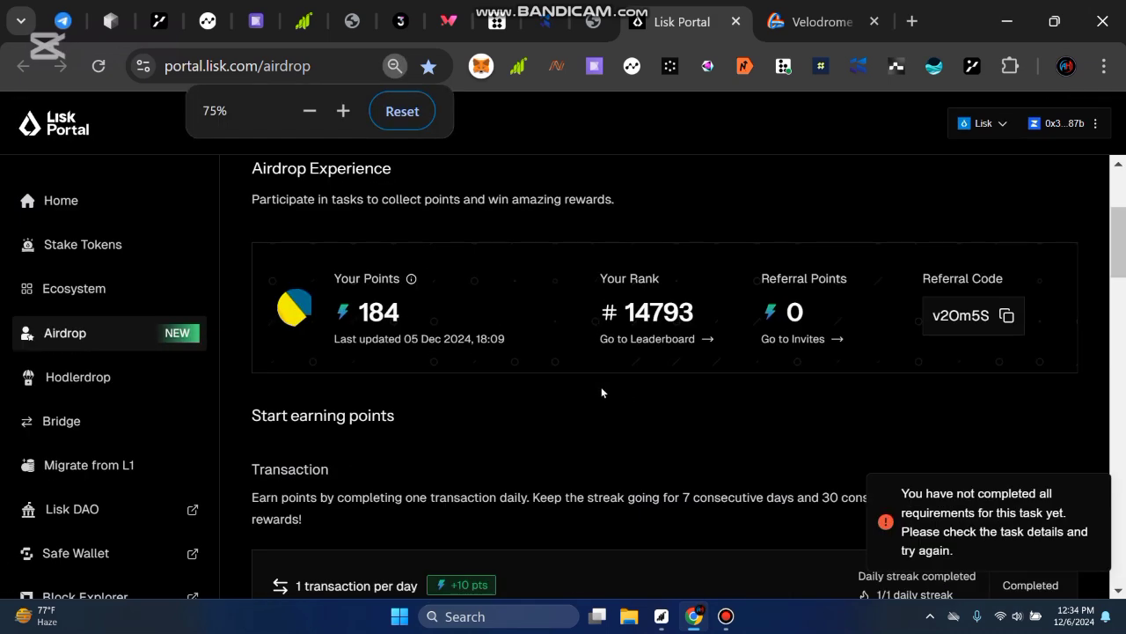
left_click_drag(334, 392, 374, 391)
scroll(621, 400, "down", 2)
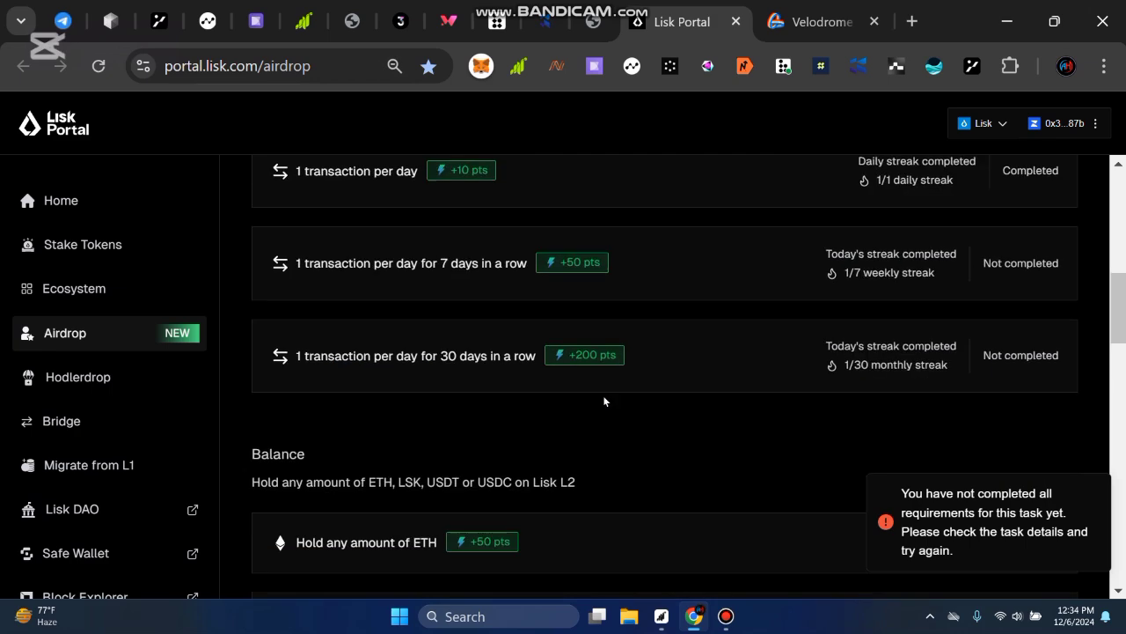
left_click_drag(374, 257, 440, 258)
scroll(511, 370, "down", 2)
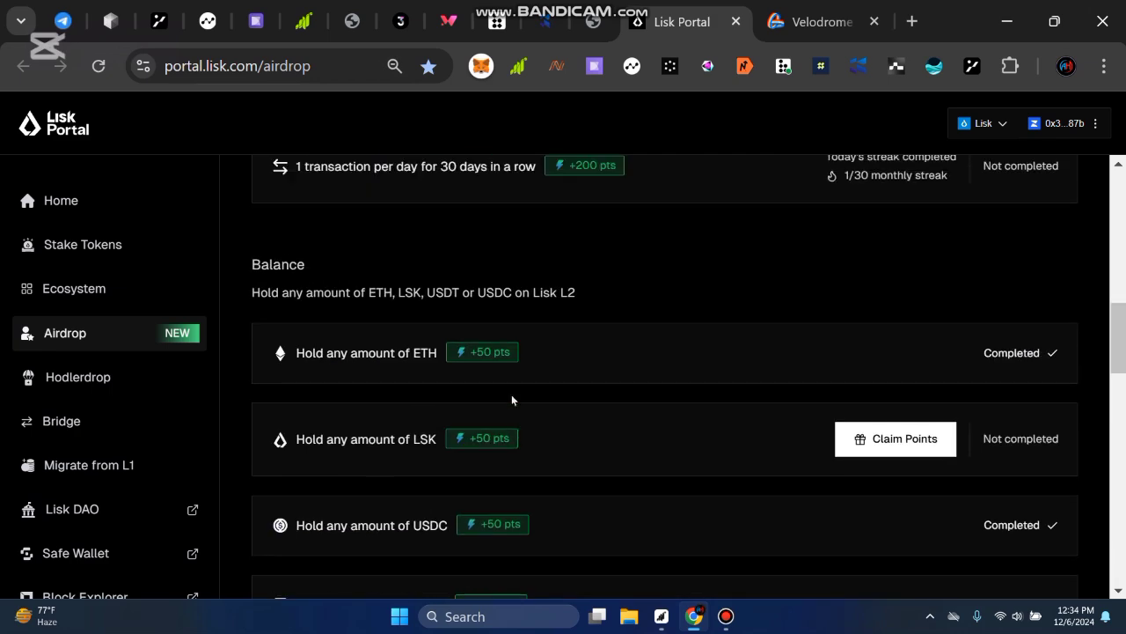
scroll(513, 397, "up", 5)
Step: Scroll through the task list to review the Daily Visit task
left_click_drag(354, 478, 587, 444)
scroll(616, 435, "down", 1)
scroll(675, 422, "down", 5)
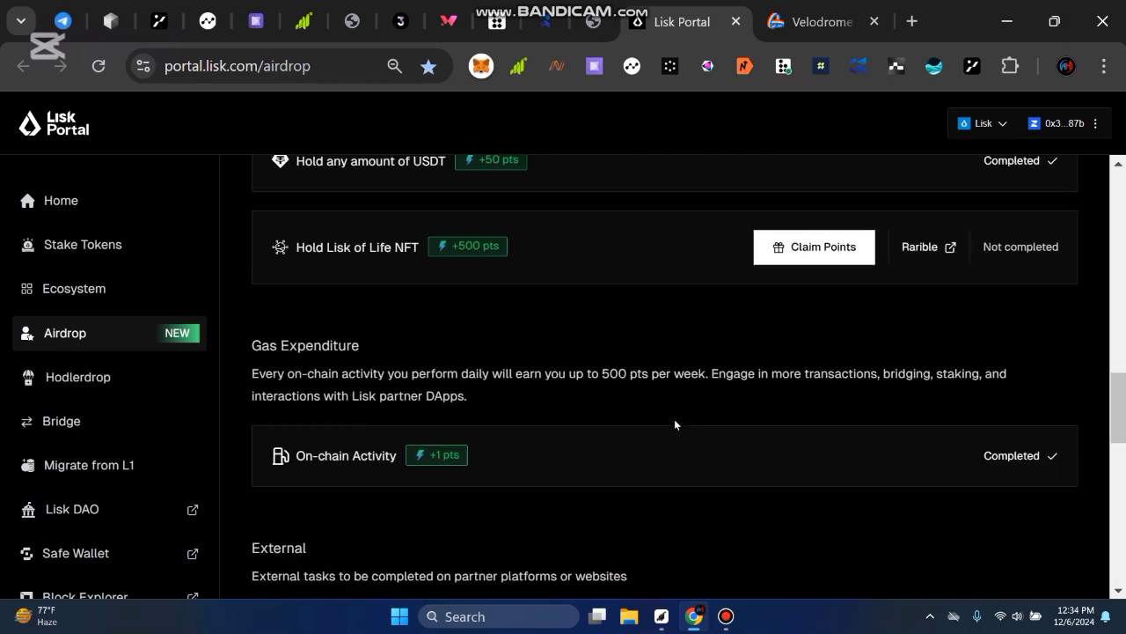
scroll(674, 422, "up", 1)
scroll(704, 432, "down", 4)
scroll(977, 370, "up", 2)
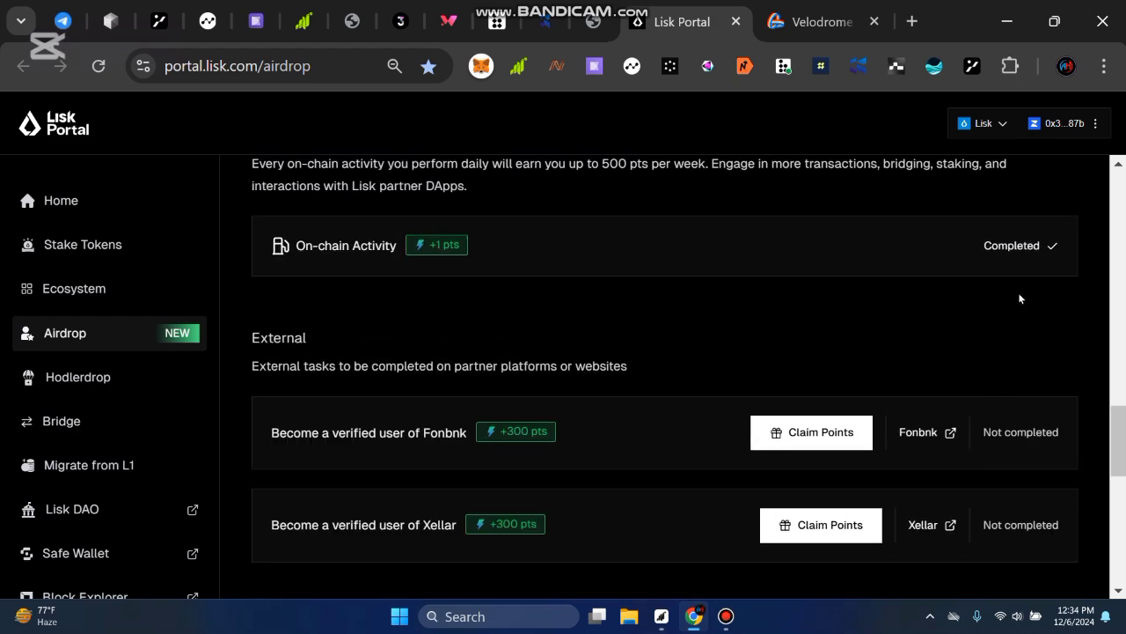
scroll(830, 363, "down", 5)
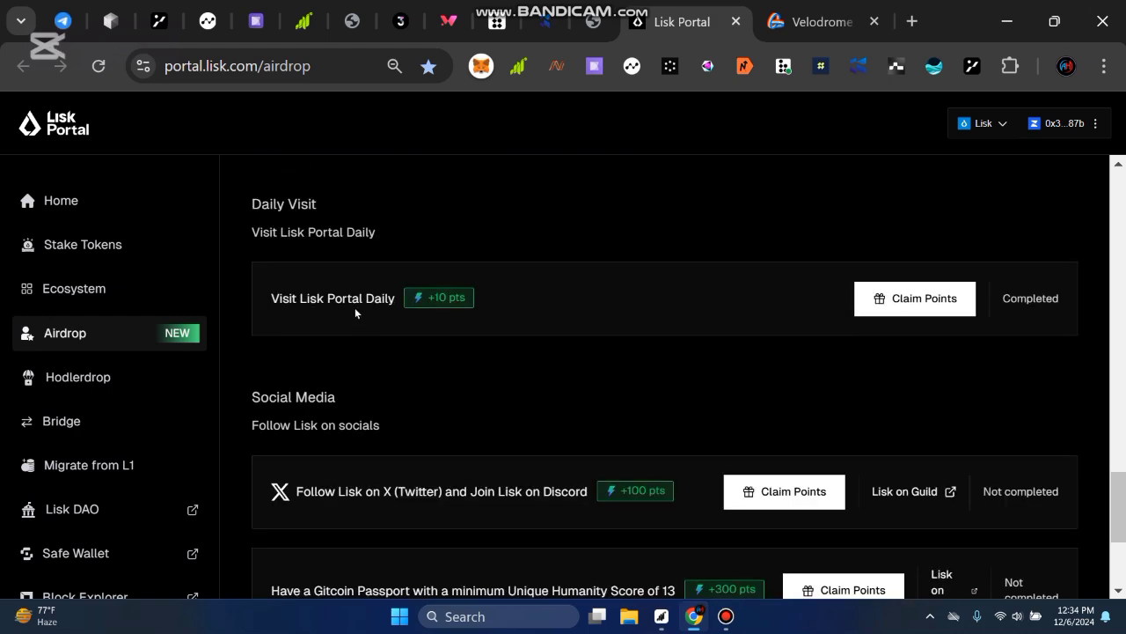
left_click_drag(355, 307, 270, 301)
left_click(691, 320)
Step: Zoom out to view all Balance tasks, then return to the 184-point summary
scroll(709, 357, "up", 14)
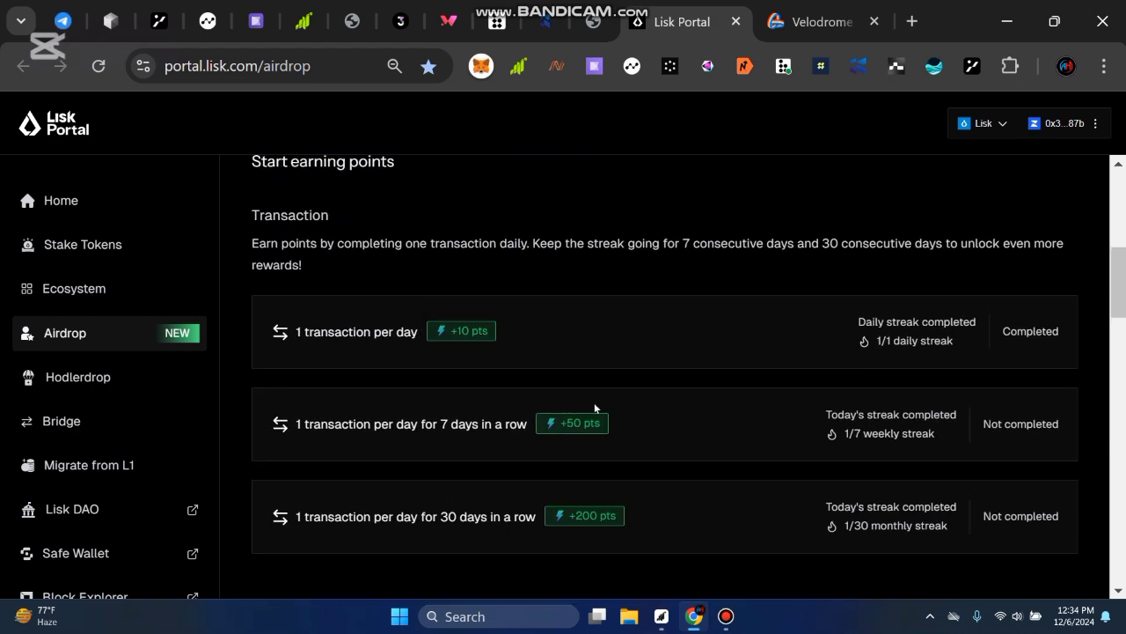
left_click_drag(324, 493, 411, 480)
scroll(612, 479, "down", 2)
left_click_drag(381, 348, 525, 352)
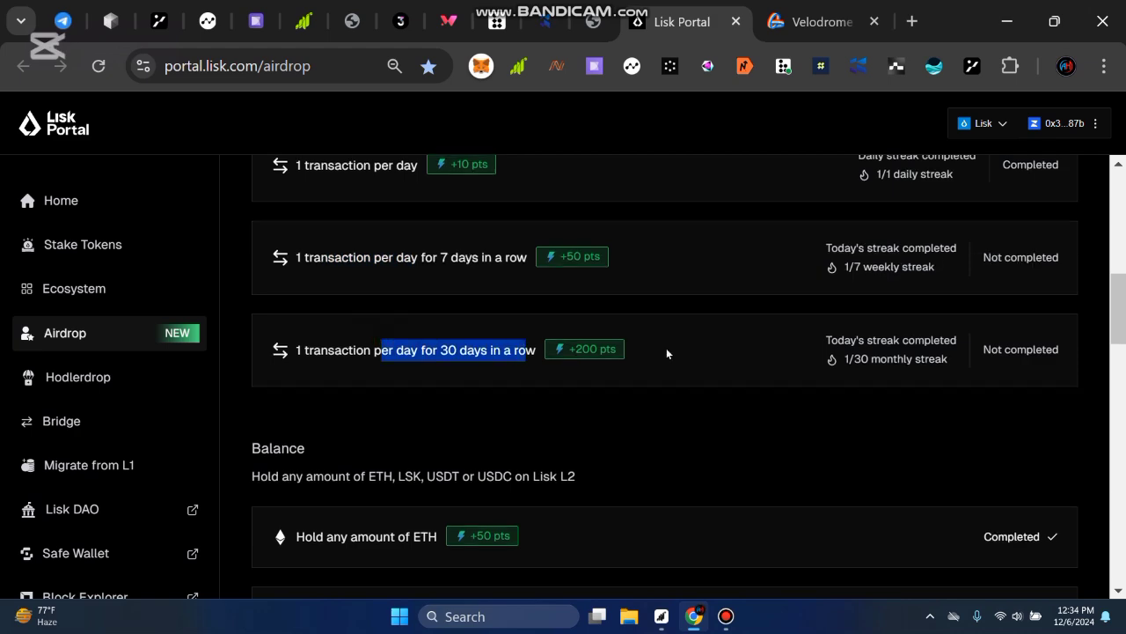
scroll(546, 317, "down", 3)
key("ctrl+minus")
scroll(546, 264, "up", 1)
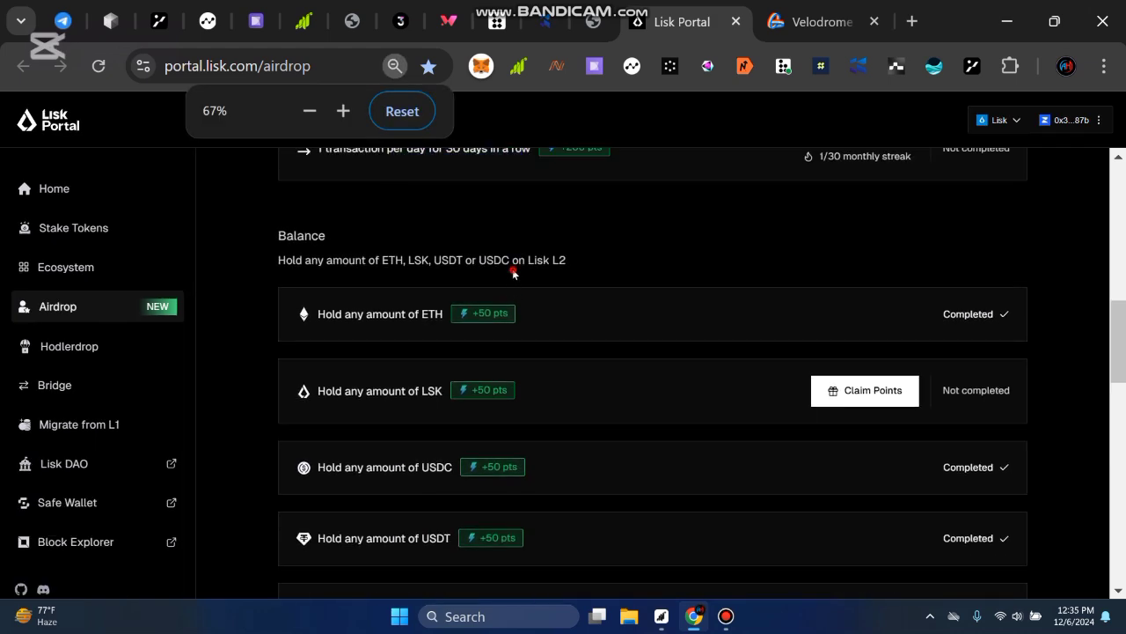
left_click_drag(514, 274, 573, 502)
scroll(648, 349, "down", 1)
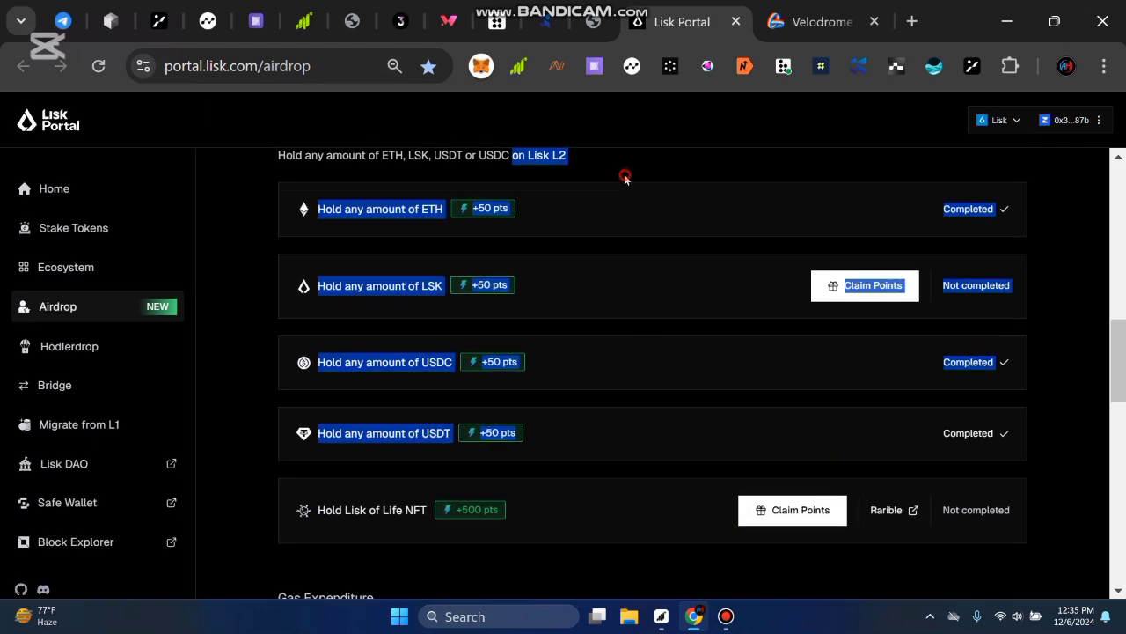
left_click(625, 177)
scroll(605, 541, "down", 6)
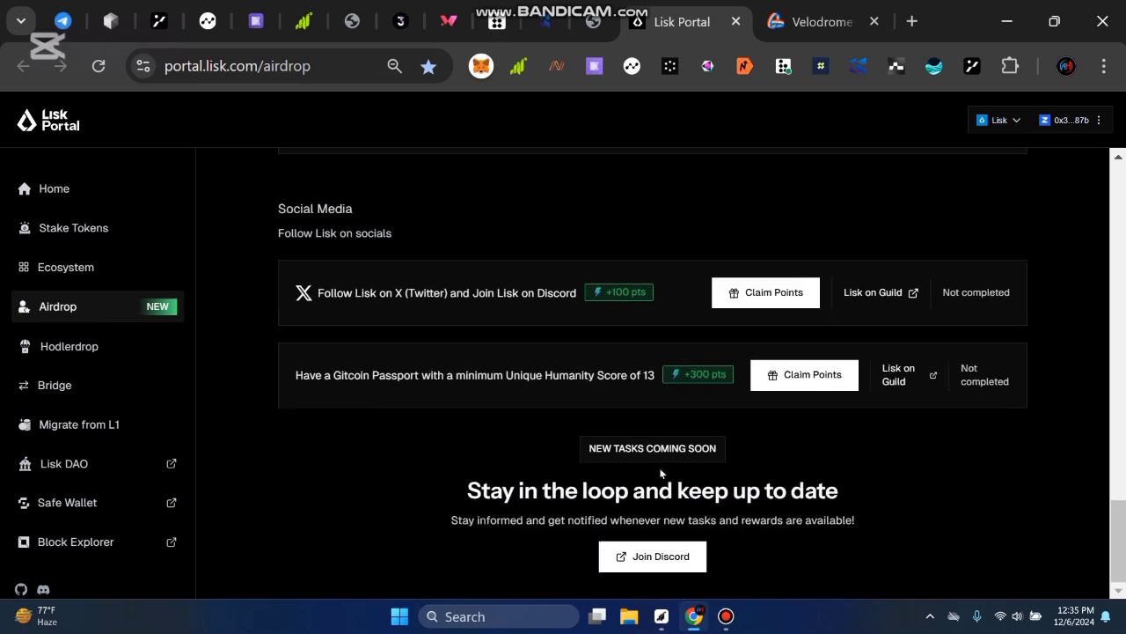
scroll(757, 470, "up", 10)
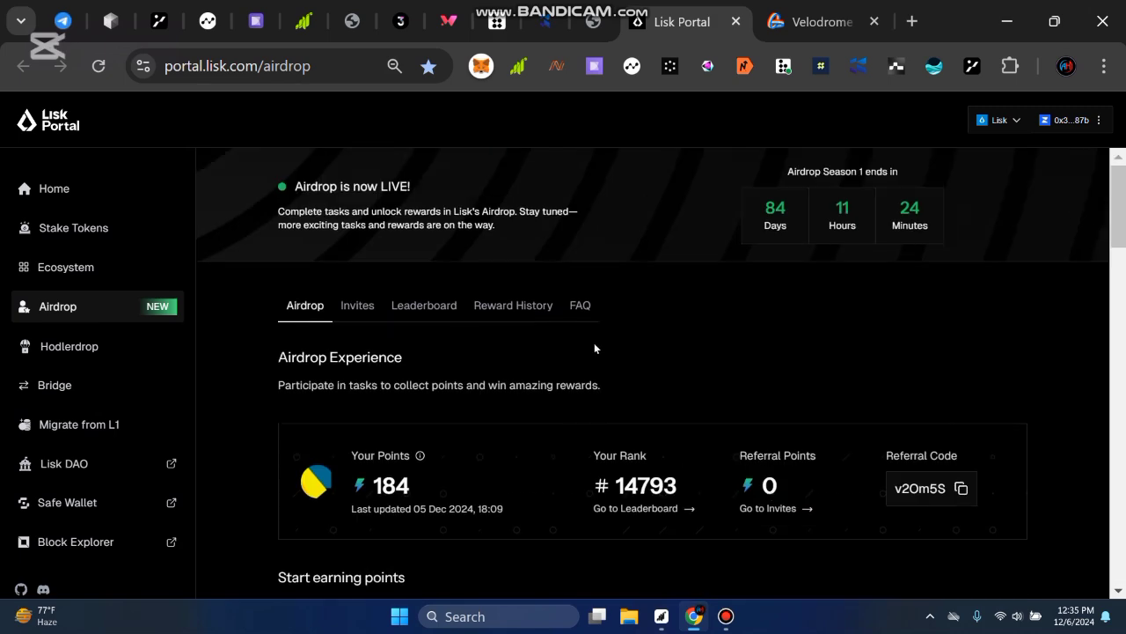
left_click_drag(649, 372, 745, 395)
left_click_drag(667, 396, 242, 356)
left_click(295, 373)
left_click(686, 399)
left_click(287, 385)
left_click(675, 379)
left_click(403, 361)
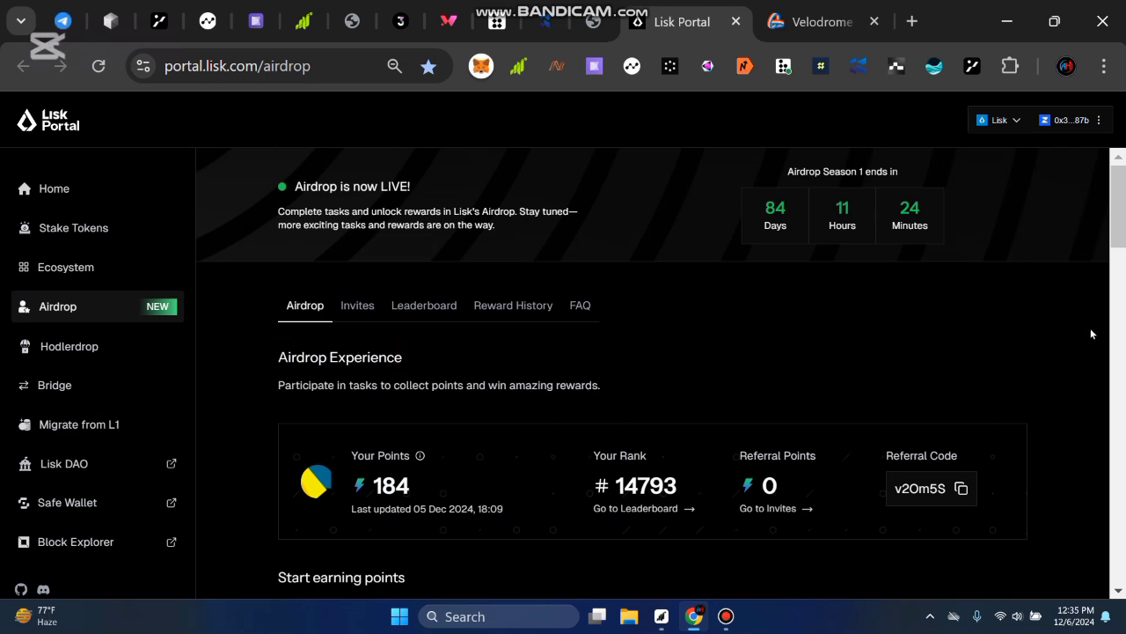